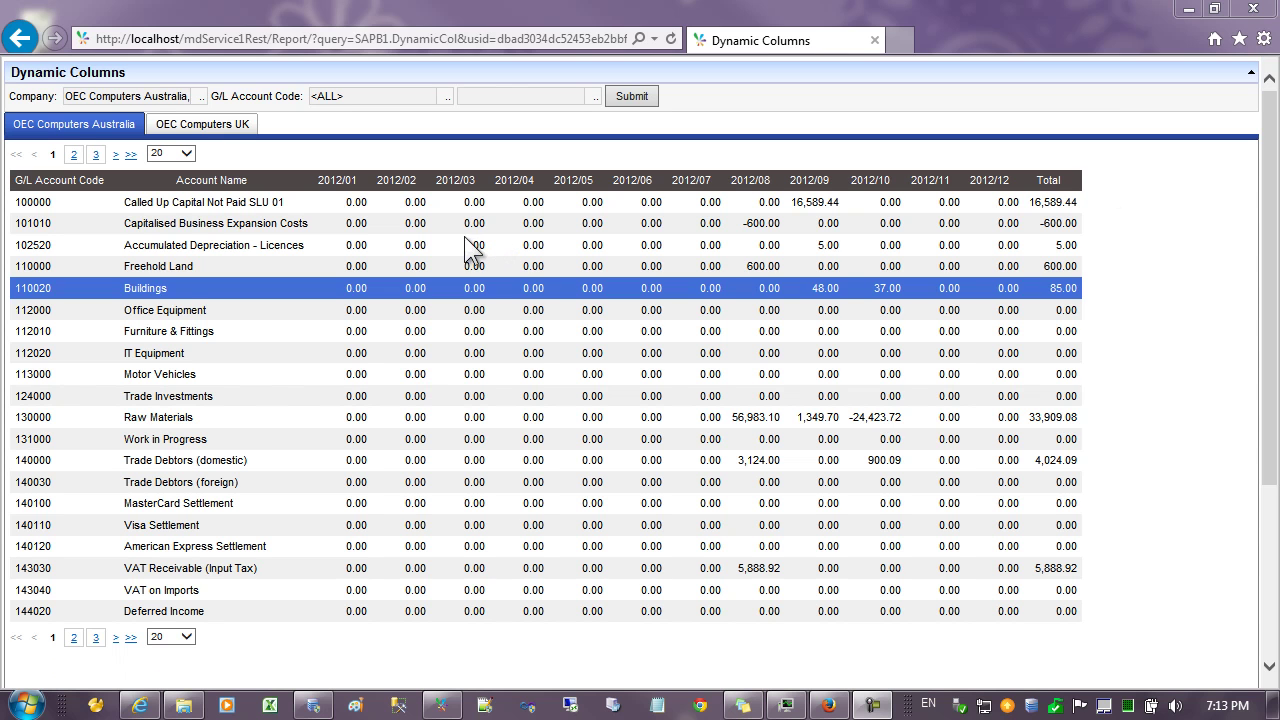
Review the Capitalised Business Expansion Costs row, comparing OEC Computers UK and Australia figures
left_click(241, 228)
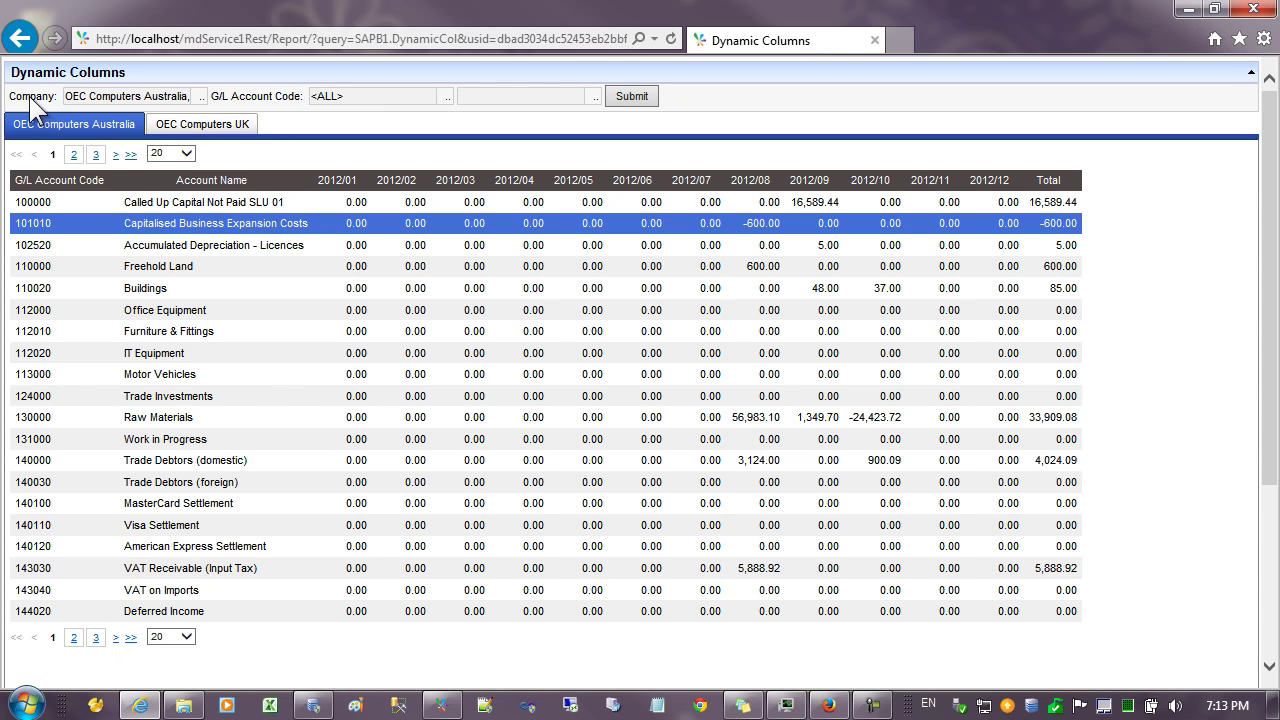
left_click(192, 128)
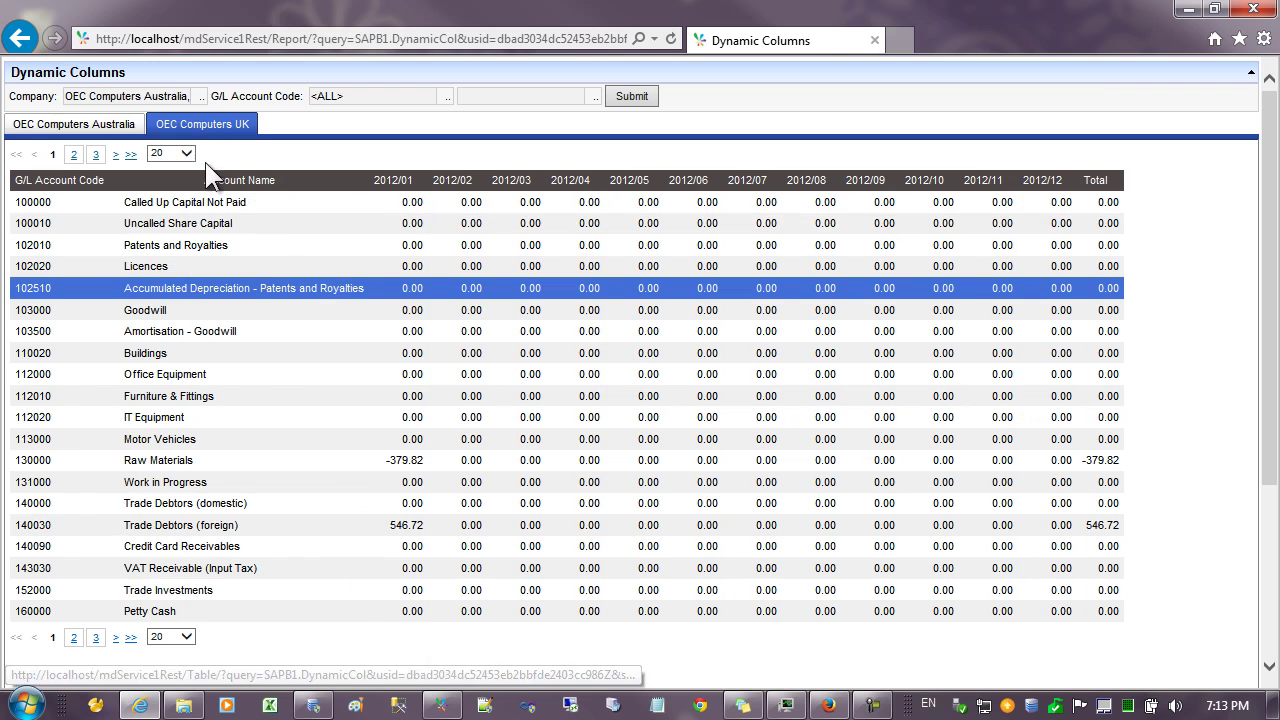
left_click(68, 130)
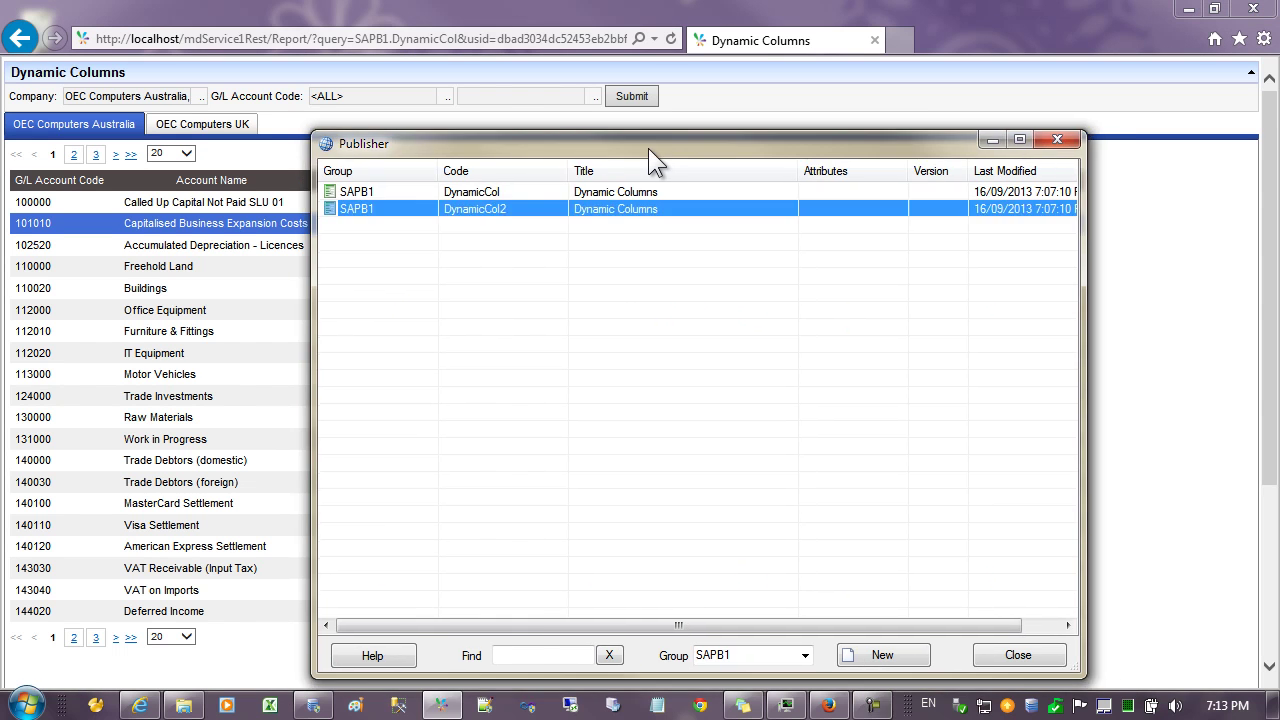
Start a new query in the SAPB1 group titled 'Dynamics Columns Demo'
left_click(832, 640)
left_click(694, 143)
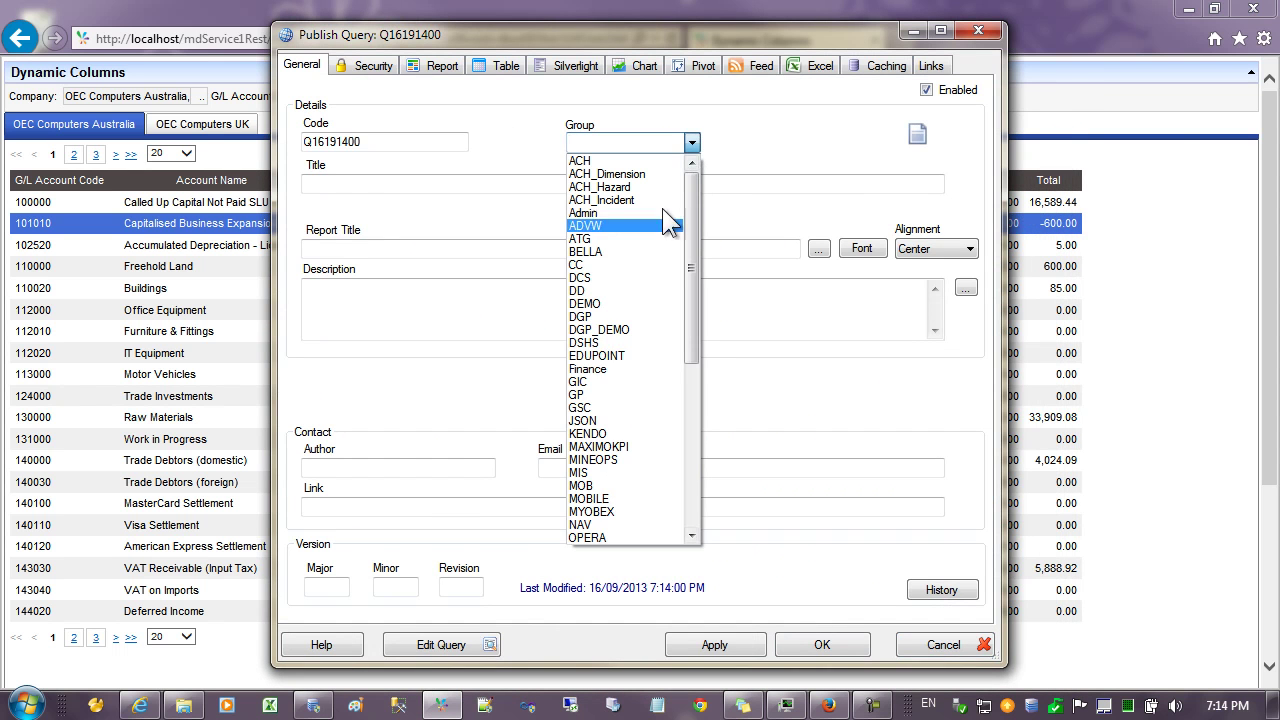
scroll(640, 400, "down", 3)
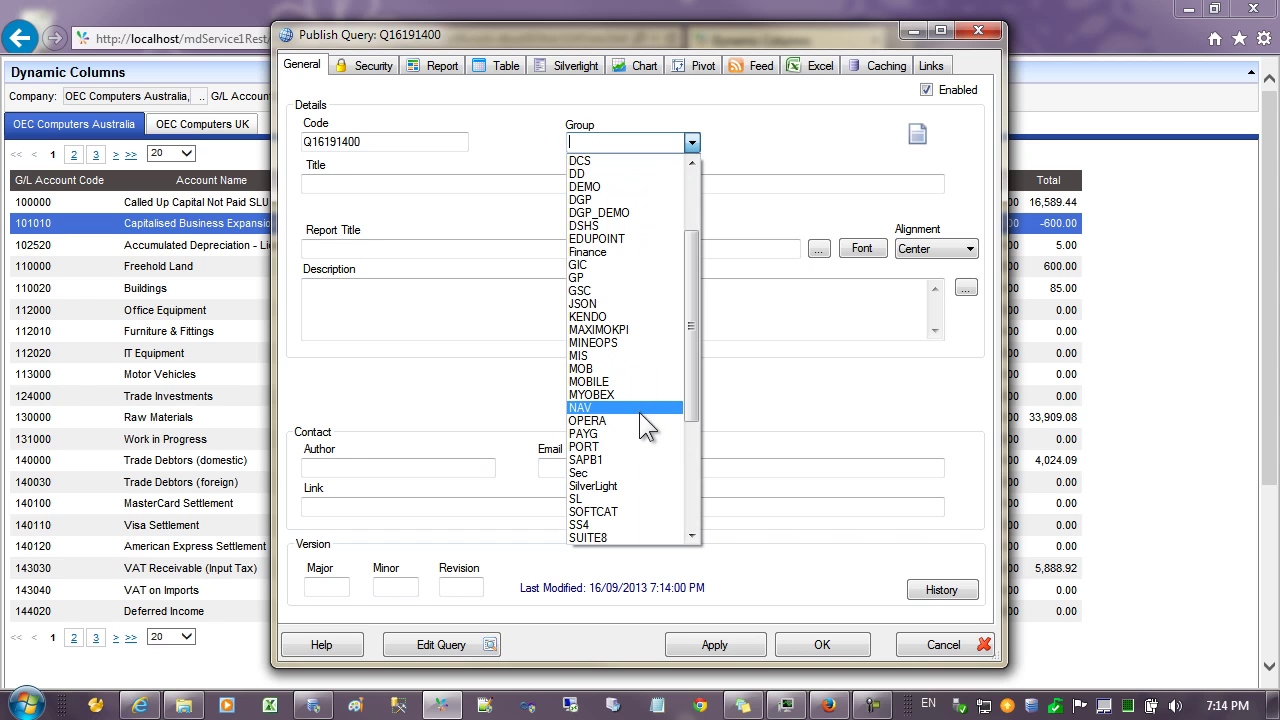
left_click(606, 462)
left_click(361, 185)
type("Dynamics Colum")
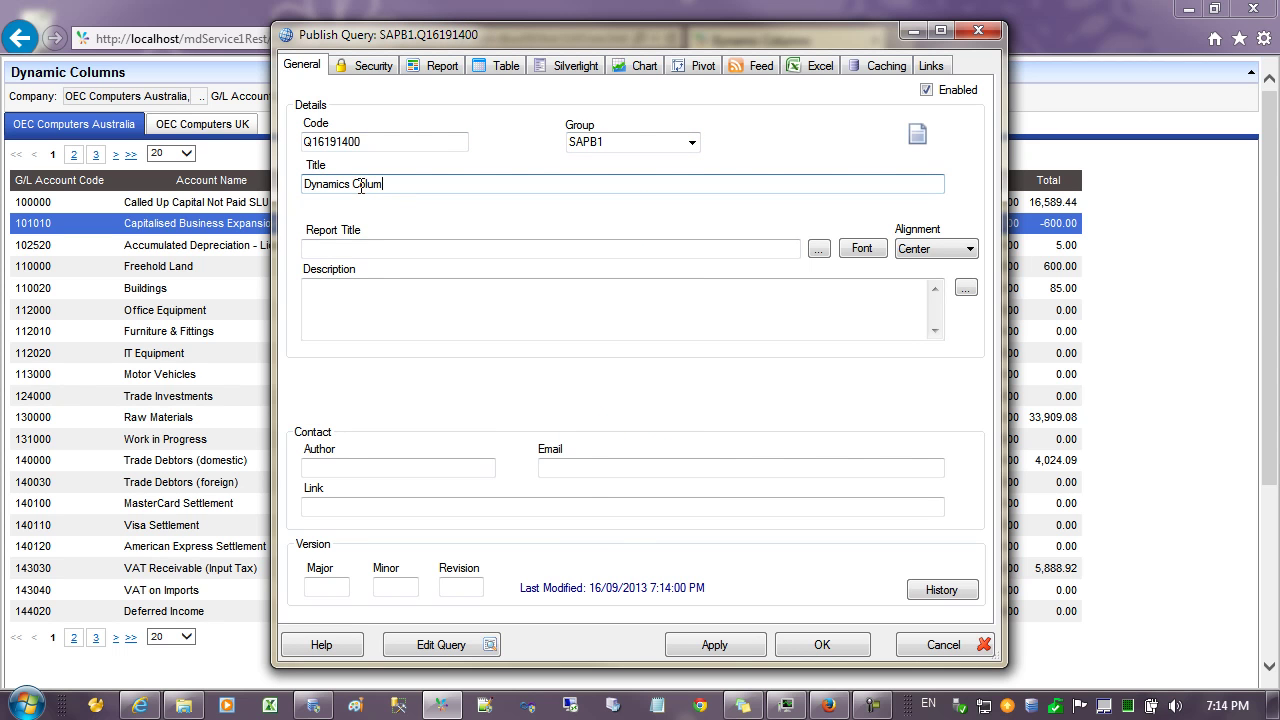
type("ns Demo")
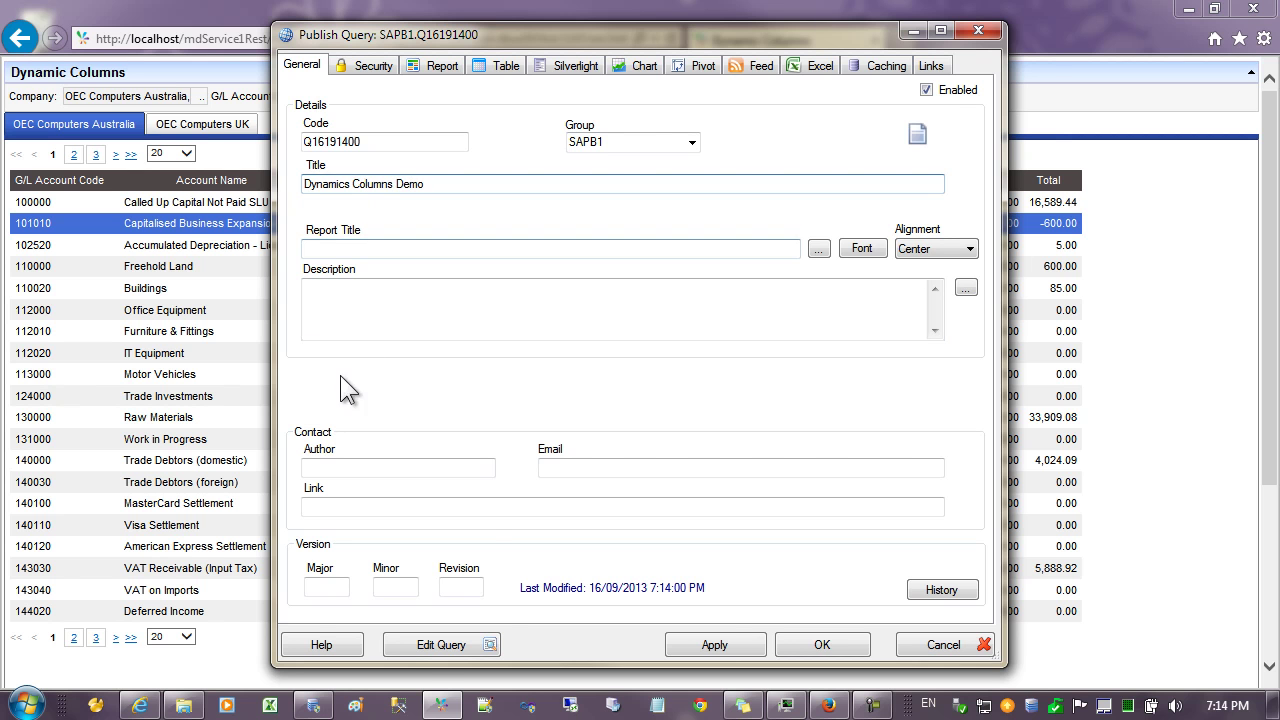
Base the query on SAP Business One's G/L Transactions table
left_click(426, 643)
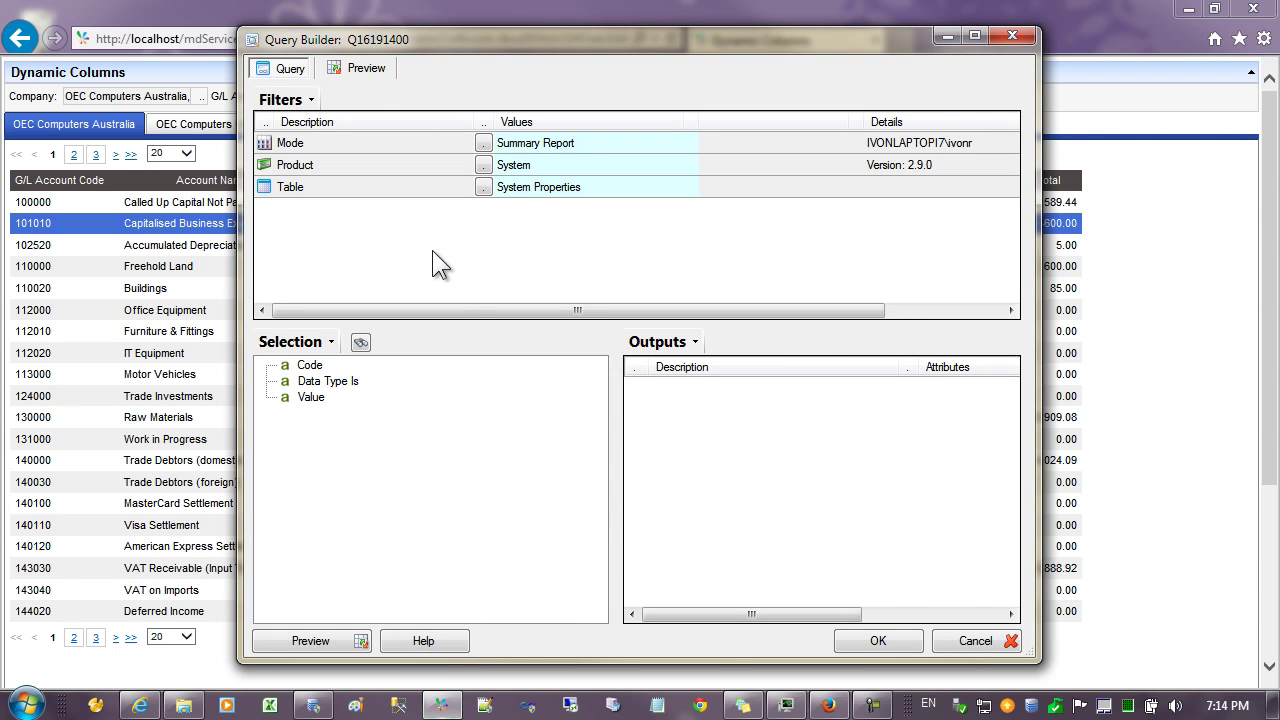
left_click(483, 164)
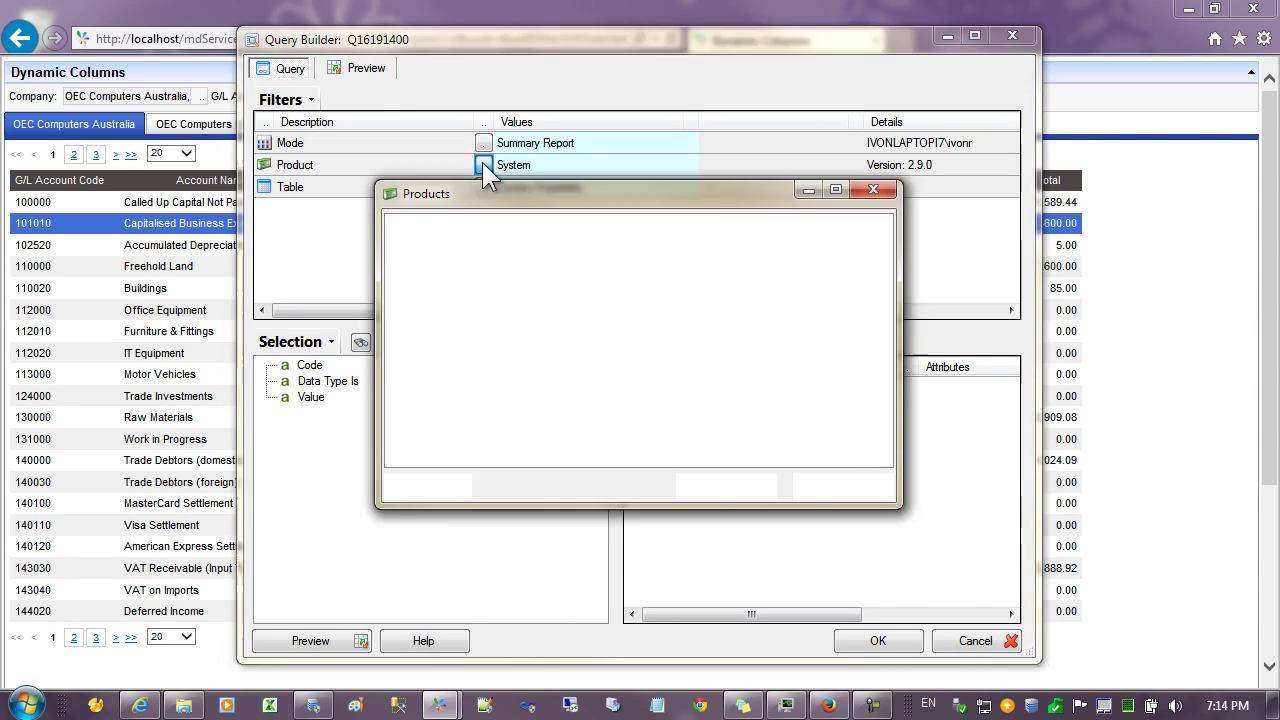
left_click(462, 256)
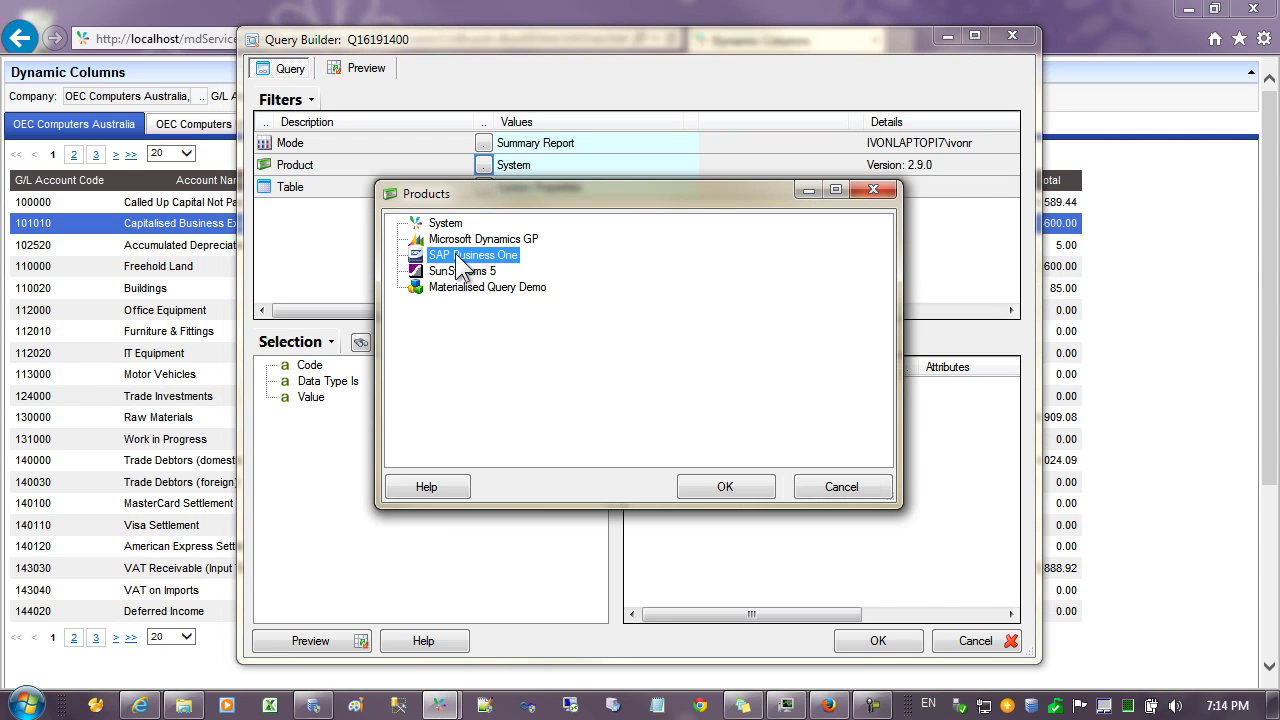
double_click(467, 257)
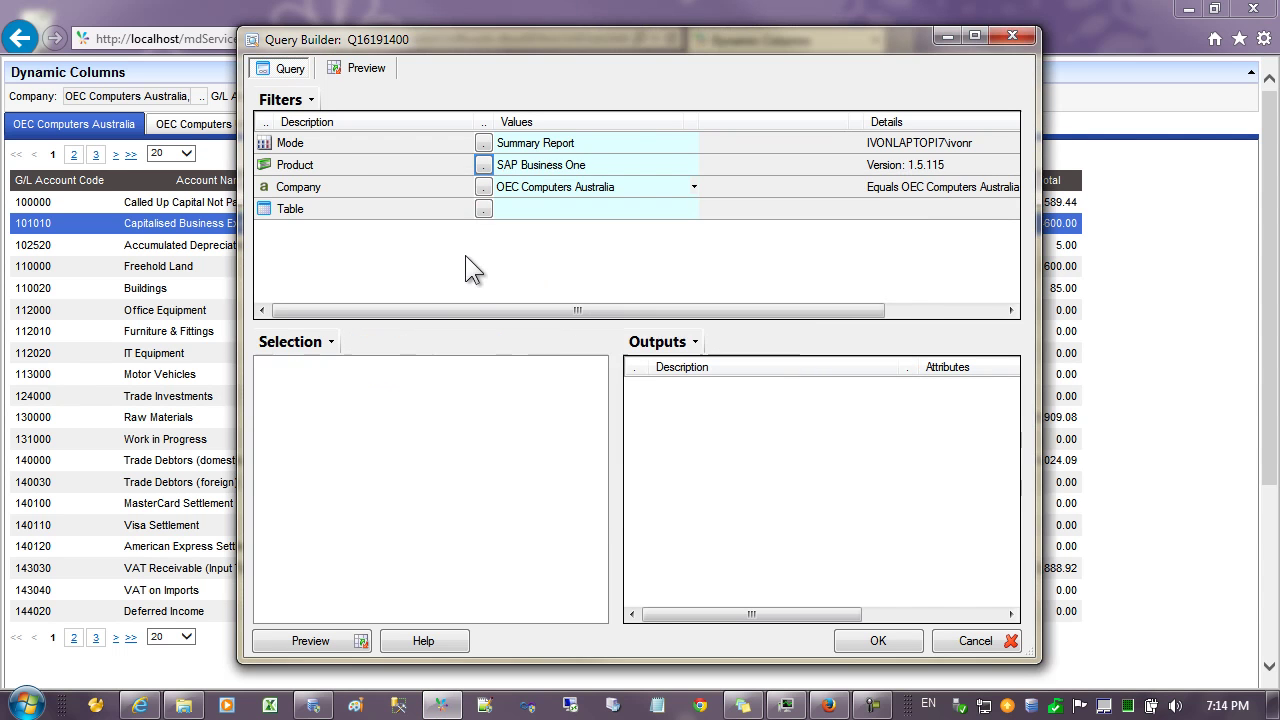
left_click(484, 209)
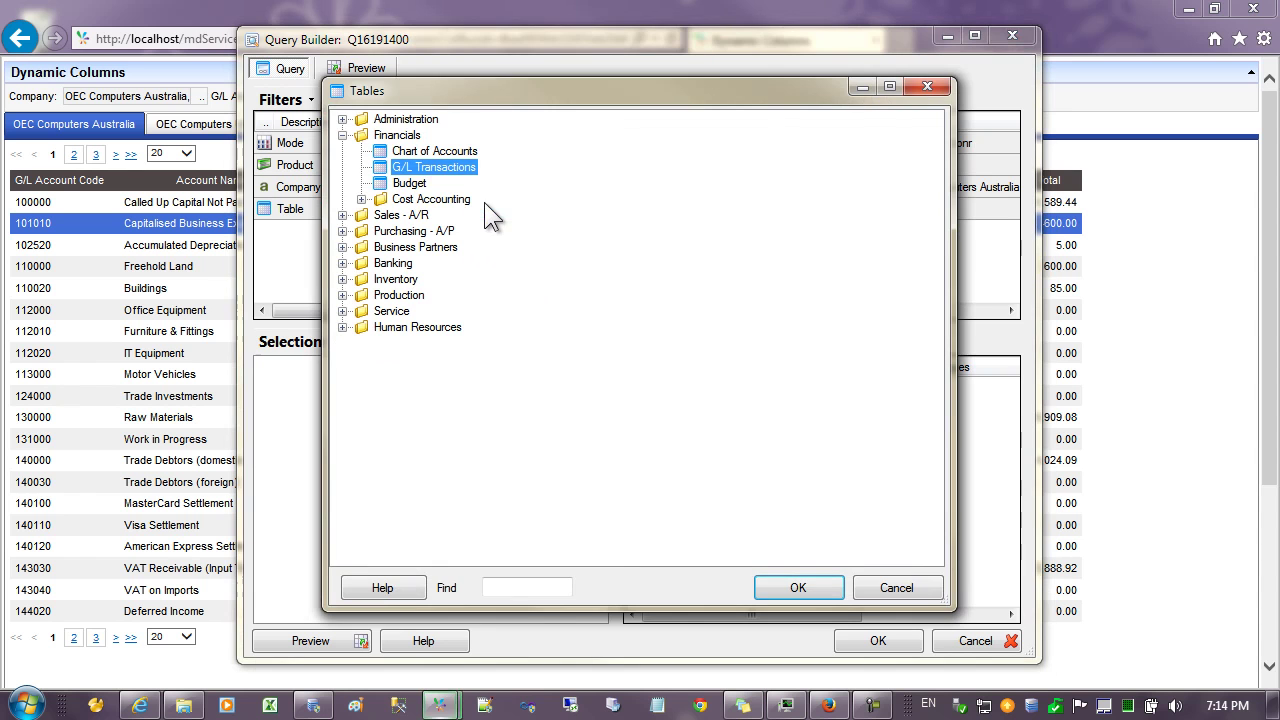
double_click(435, 166)
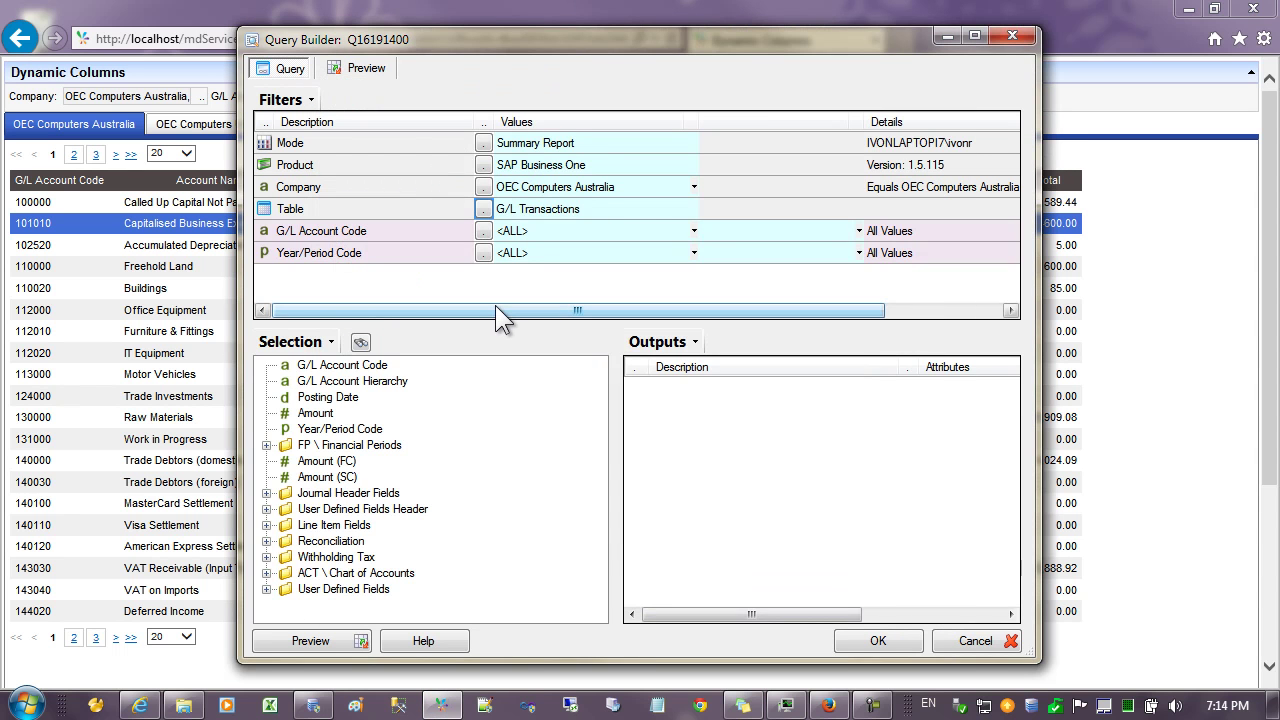
Add G/L Account Code, Account Name, Amount and Year/Period Code as outputs
left_click(359, 368)
left_click_drag(359, 372, 690, 418)
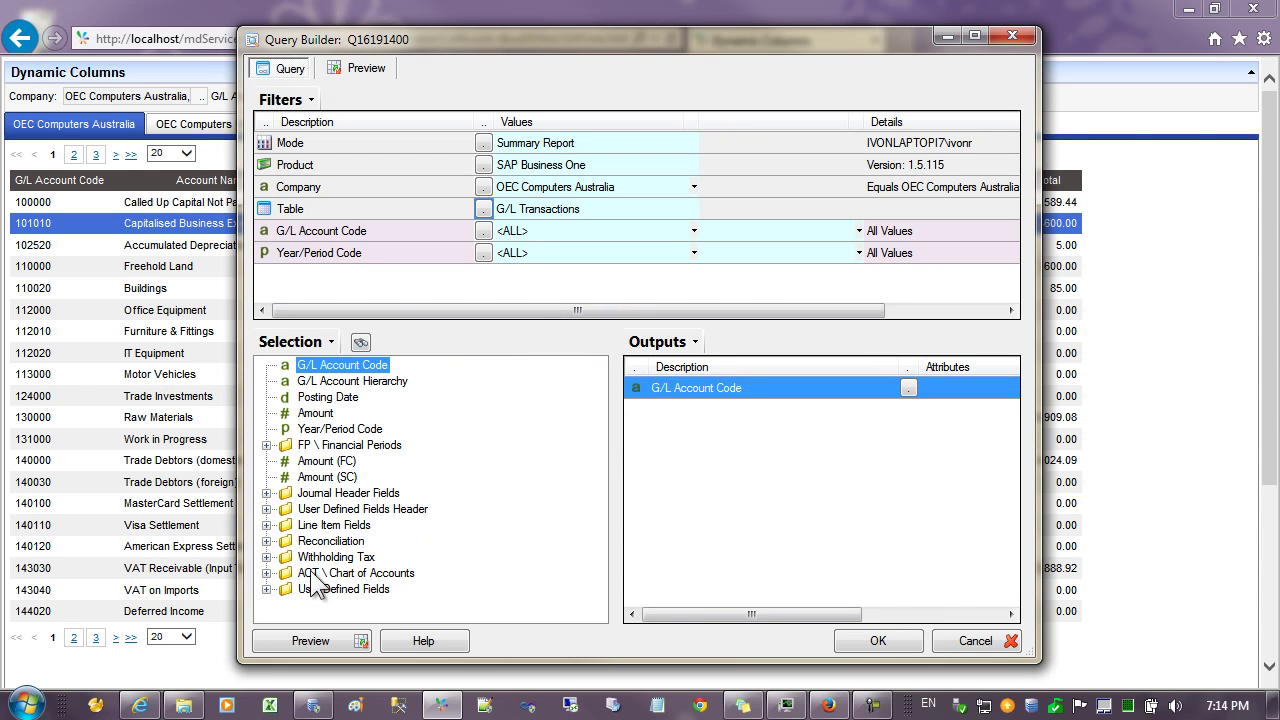
left_click(266, 573)
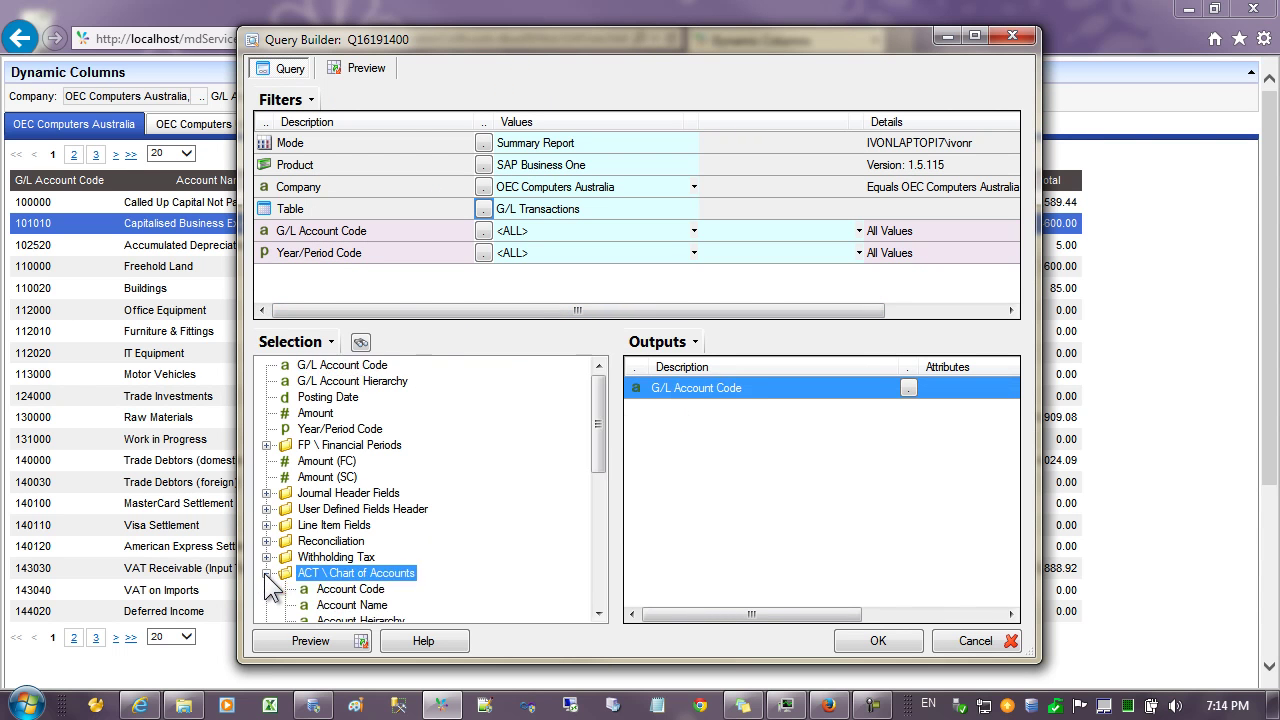
left_click_drag(351, 605, 679, 415)
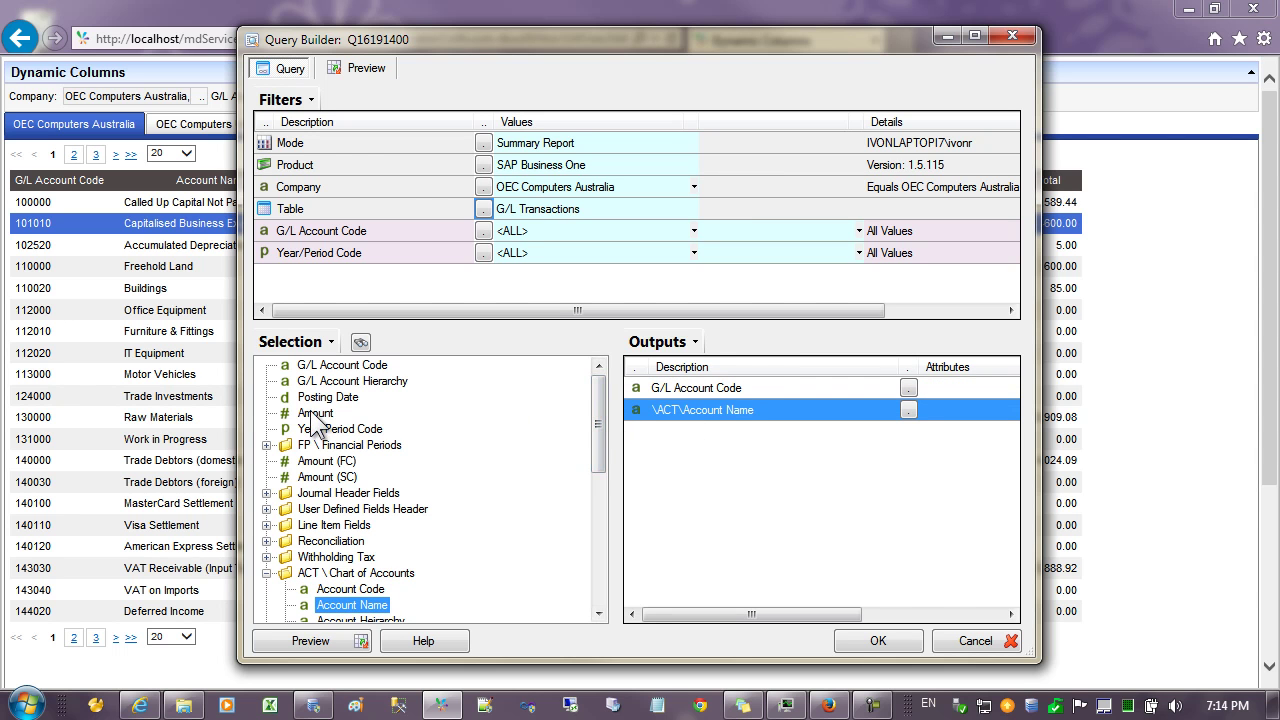
left_click(313, 414)
left_click_drag(313, 420, 660, 436)
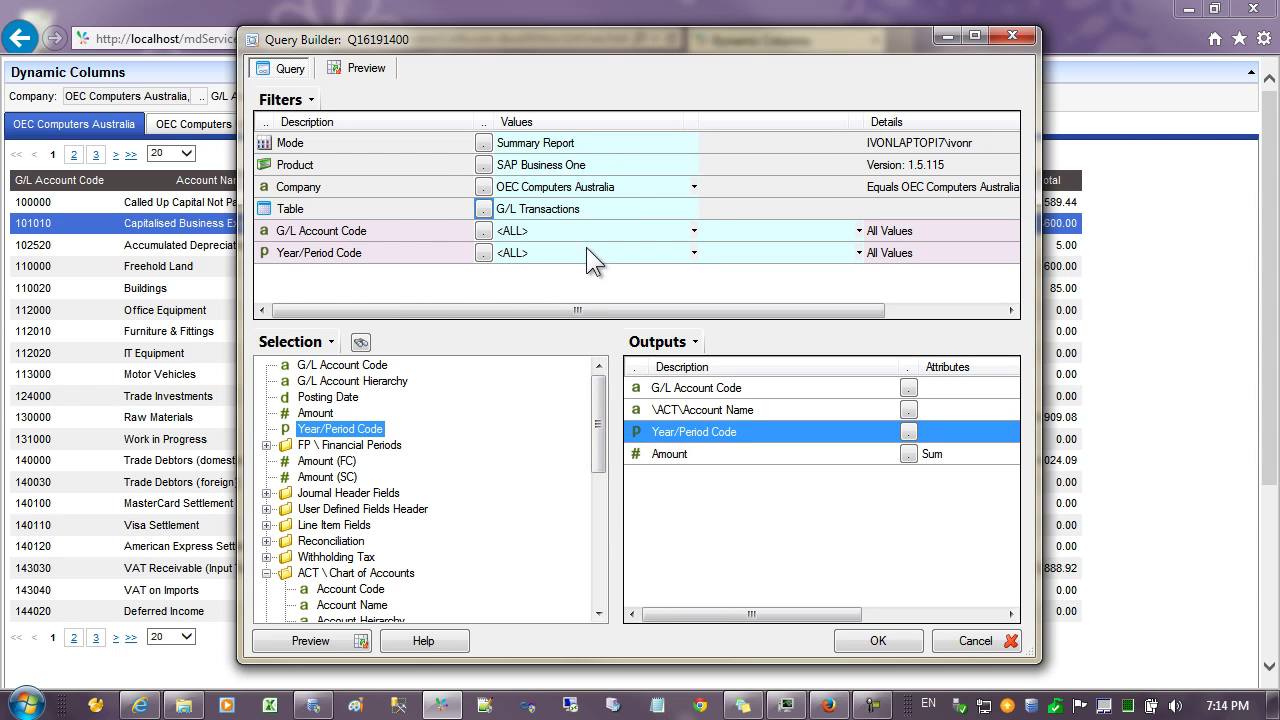
Preview the 718 result rows and mark the Year/Period Code values in rows 1–17
left_click(366, 67)
left_click(477, 206)
left_click_drag(655, 154, 645, 508)
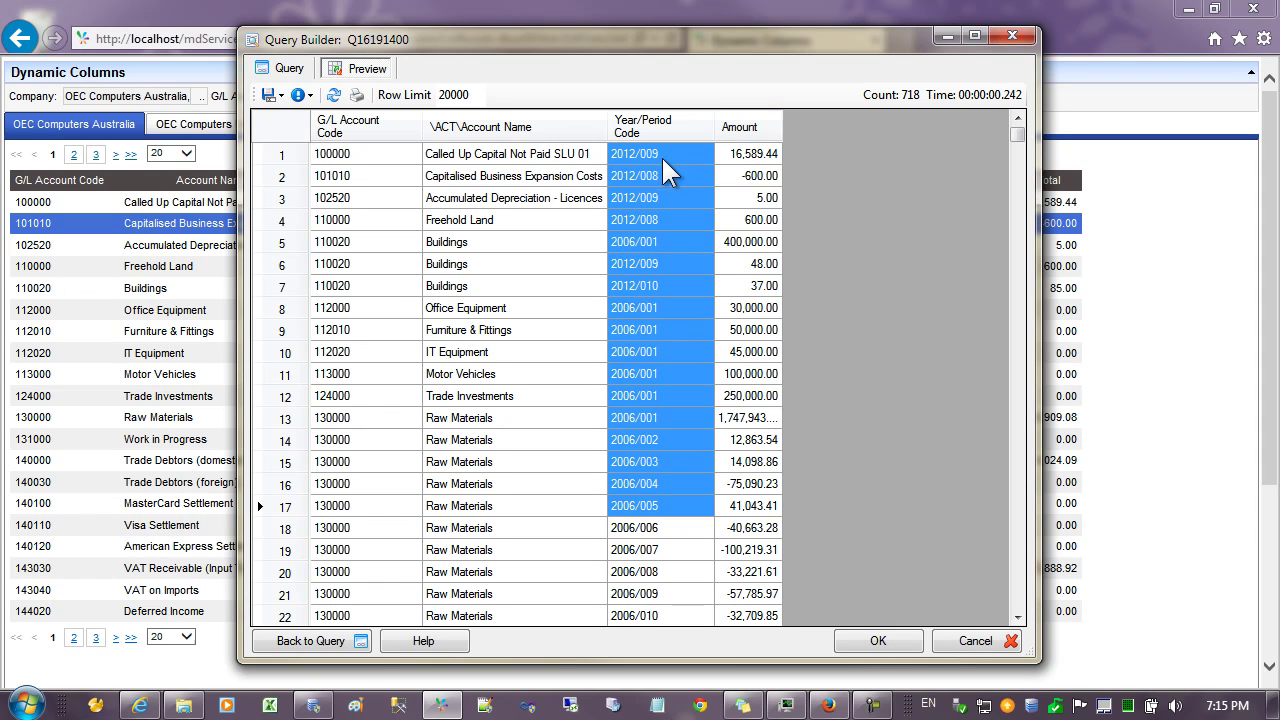
Clear the marked period cells and go back to the query design
left_click(638, 175)
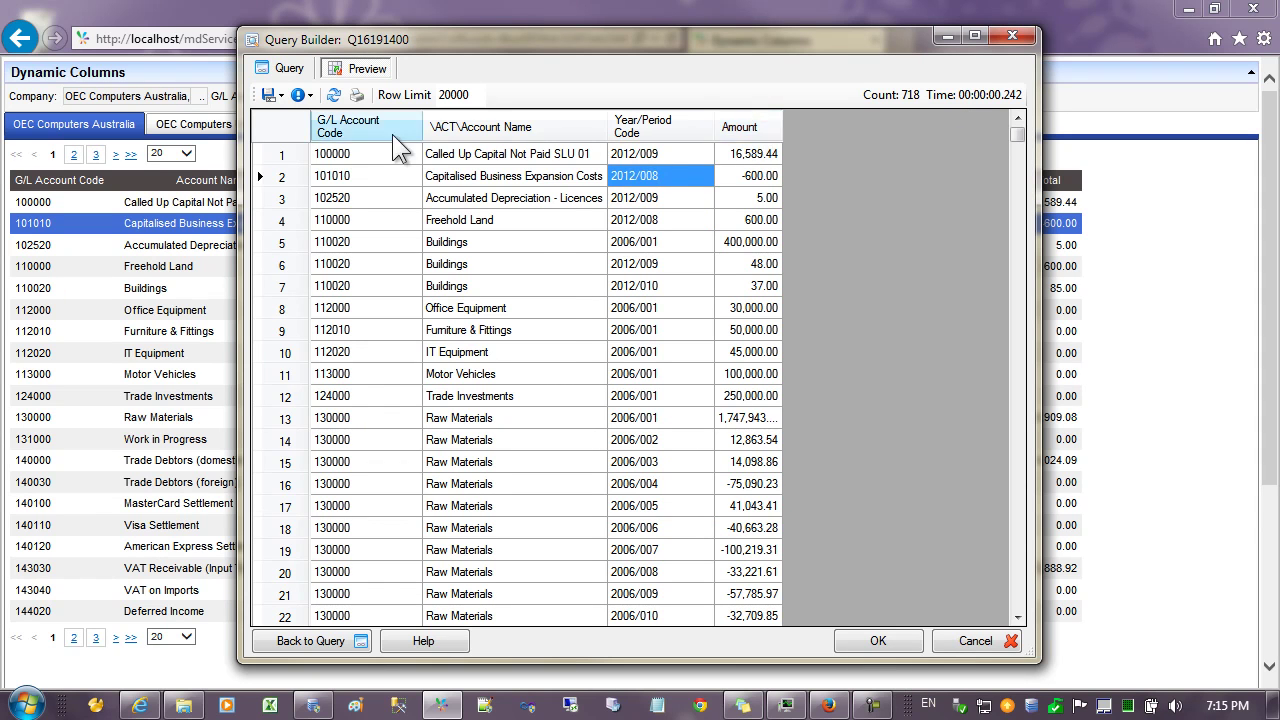
key("alt+b")
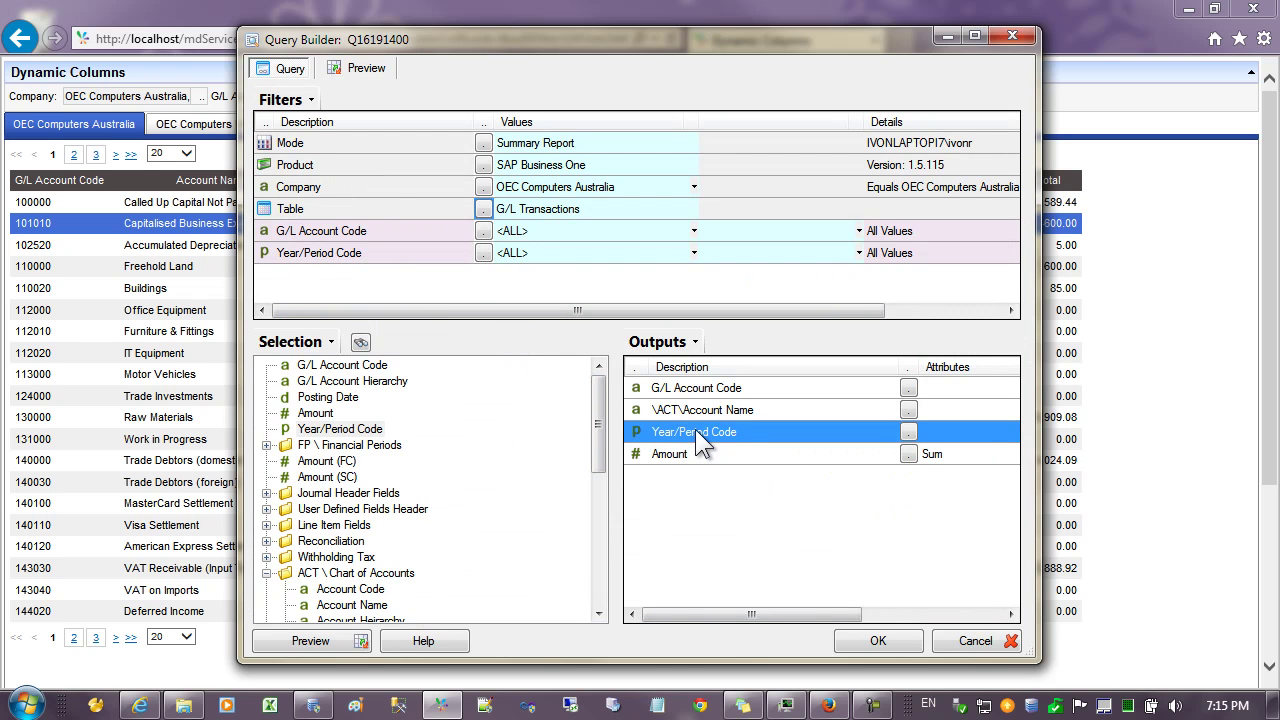
Remove Year/Period Code from the outputs and rename its filter to 'Period'
left_click_drag(703, 443, 380, 394)
left_click(312, 250)
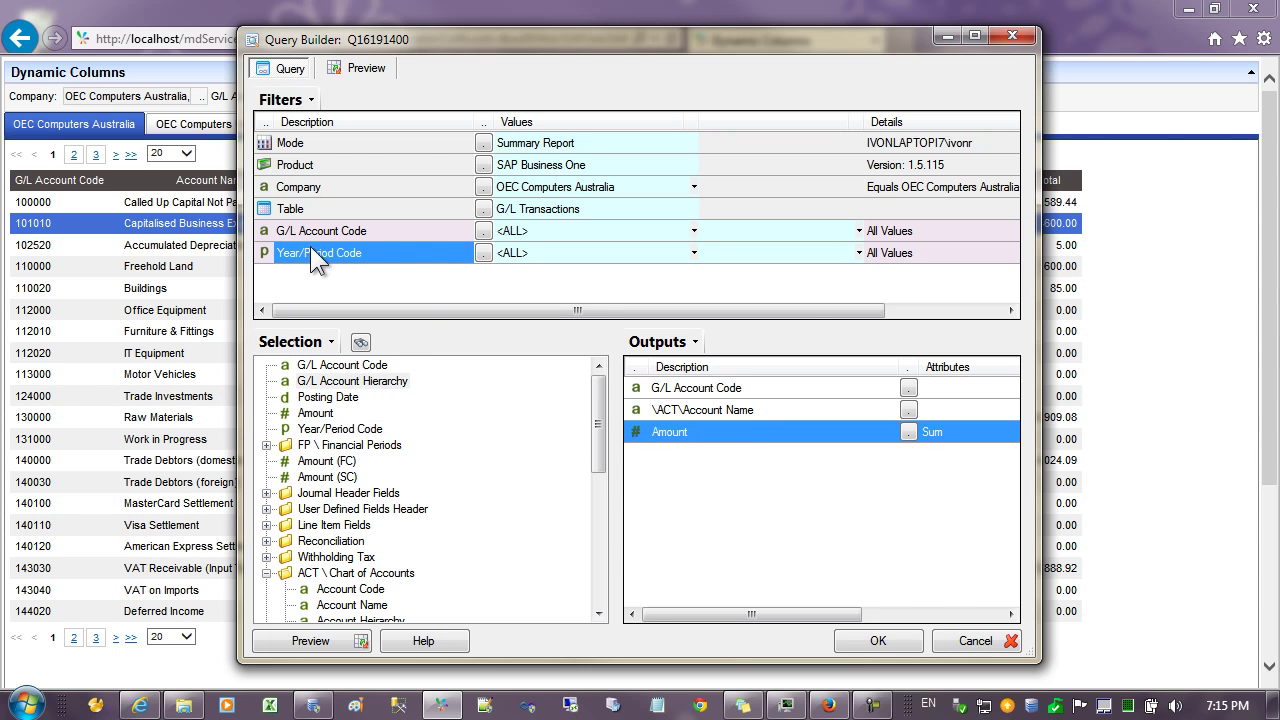
right_click(438, 252)
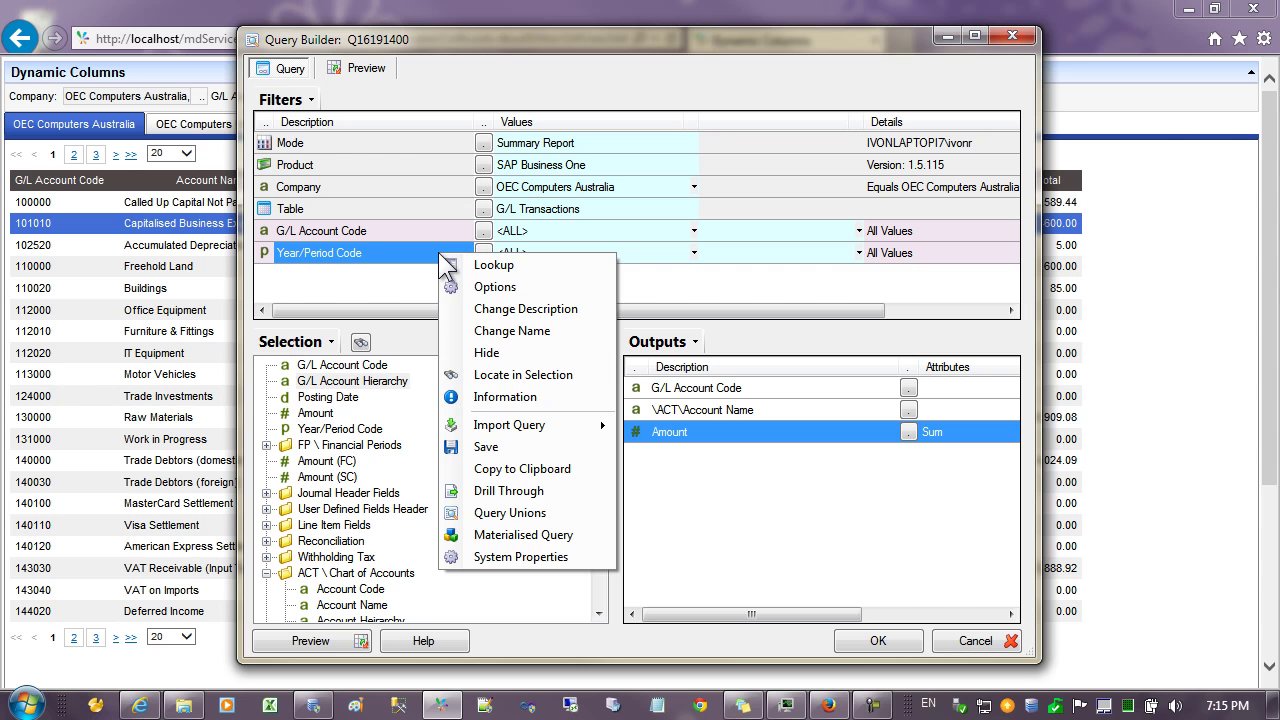
left_click(509, 331)
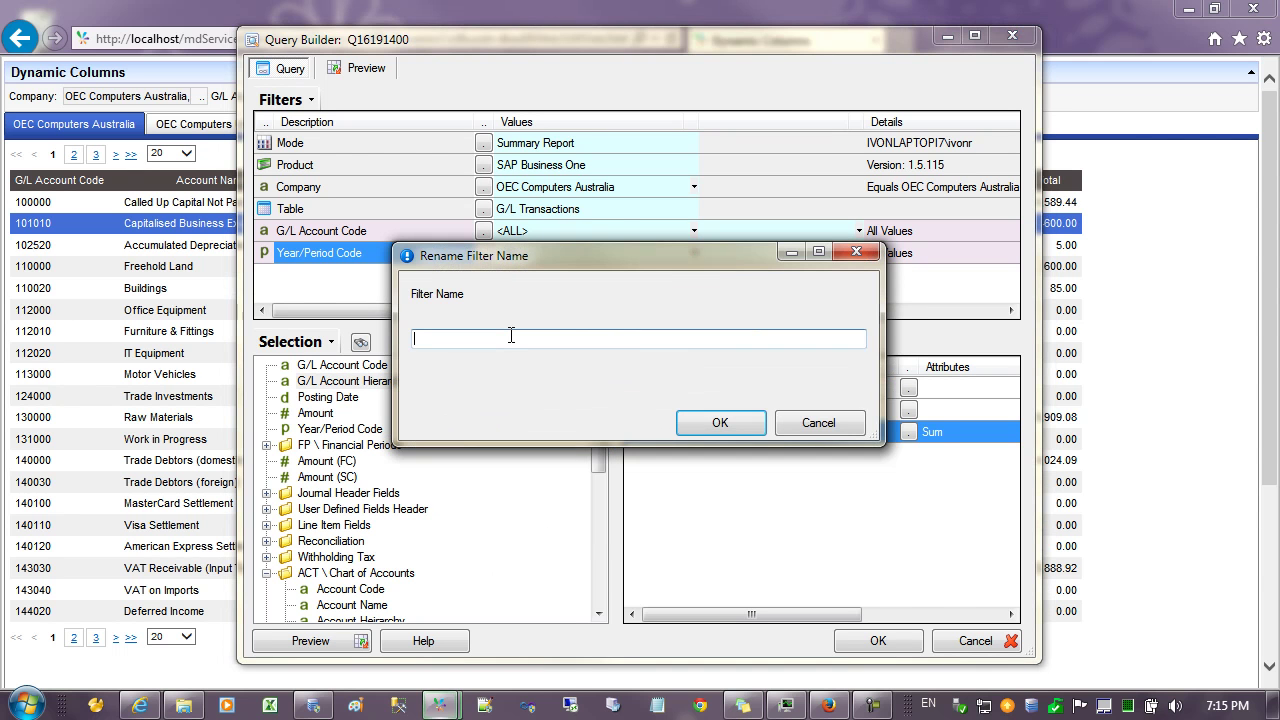
type("Period")
left_click(688, 419)
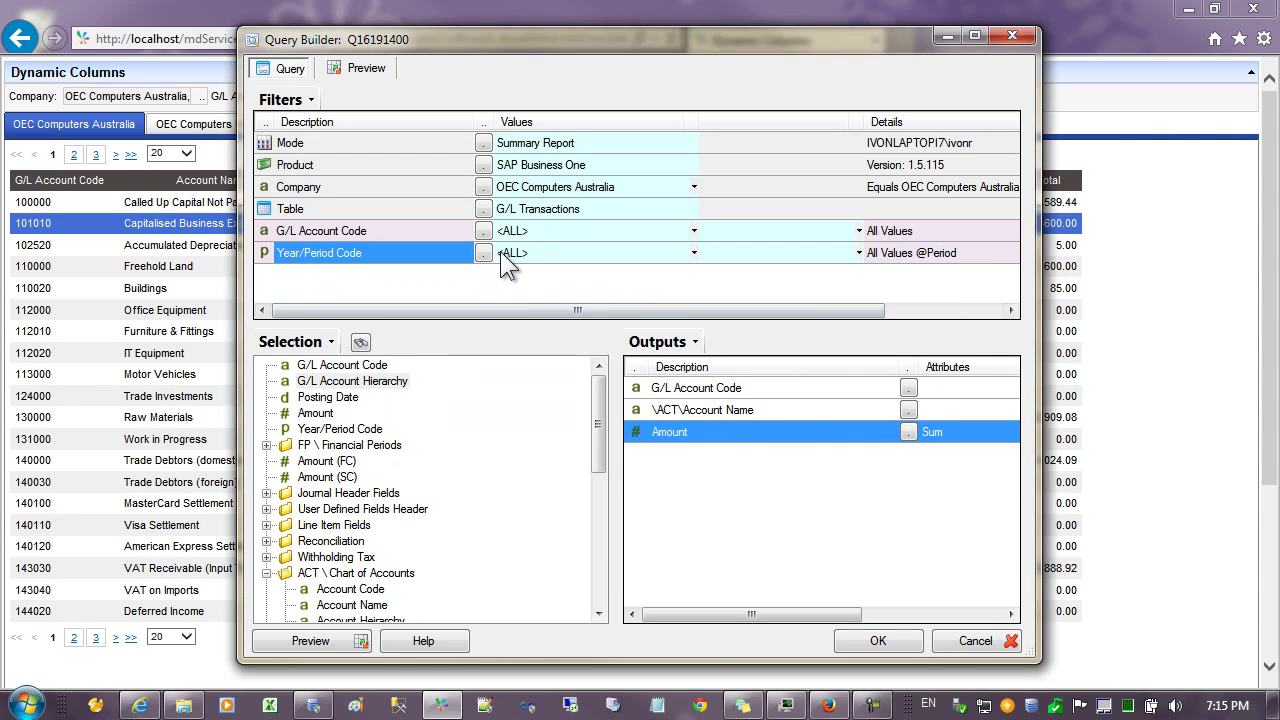
Limit the Period filter to last year, Start of Year to End of Year (2012/001–2012/012)
left_click(483, 252)
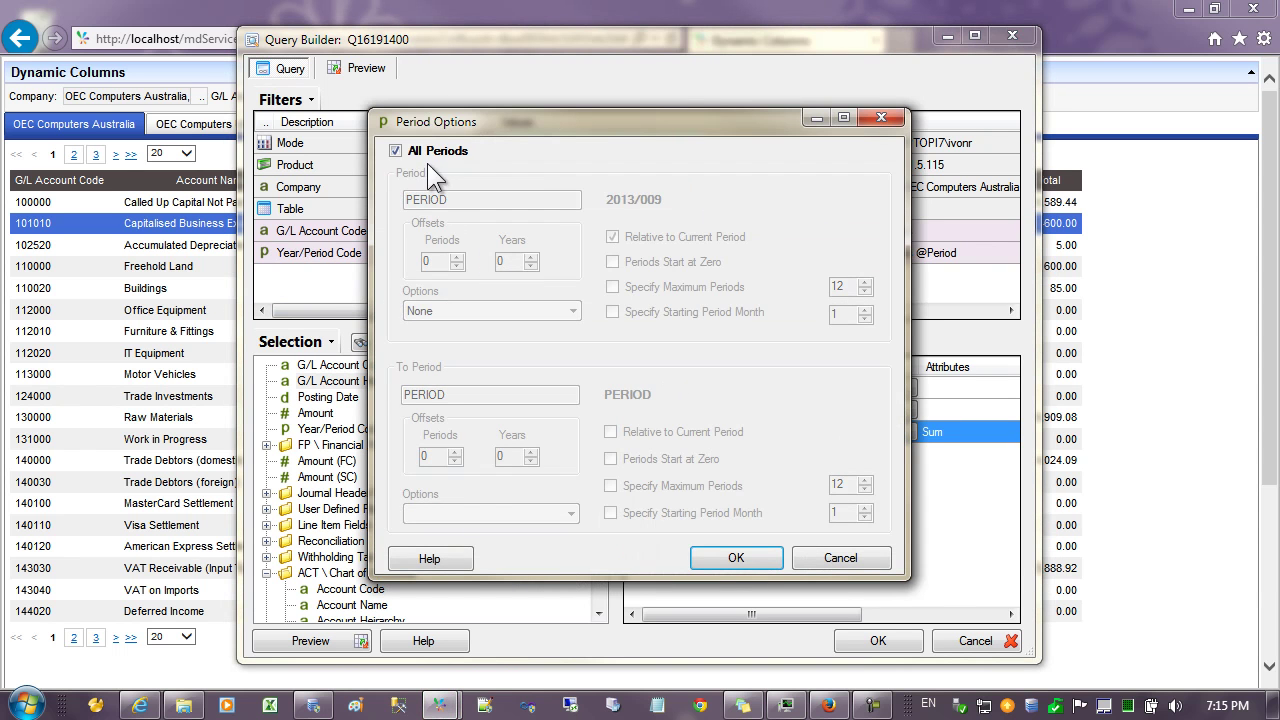
left_click(396, 150)
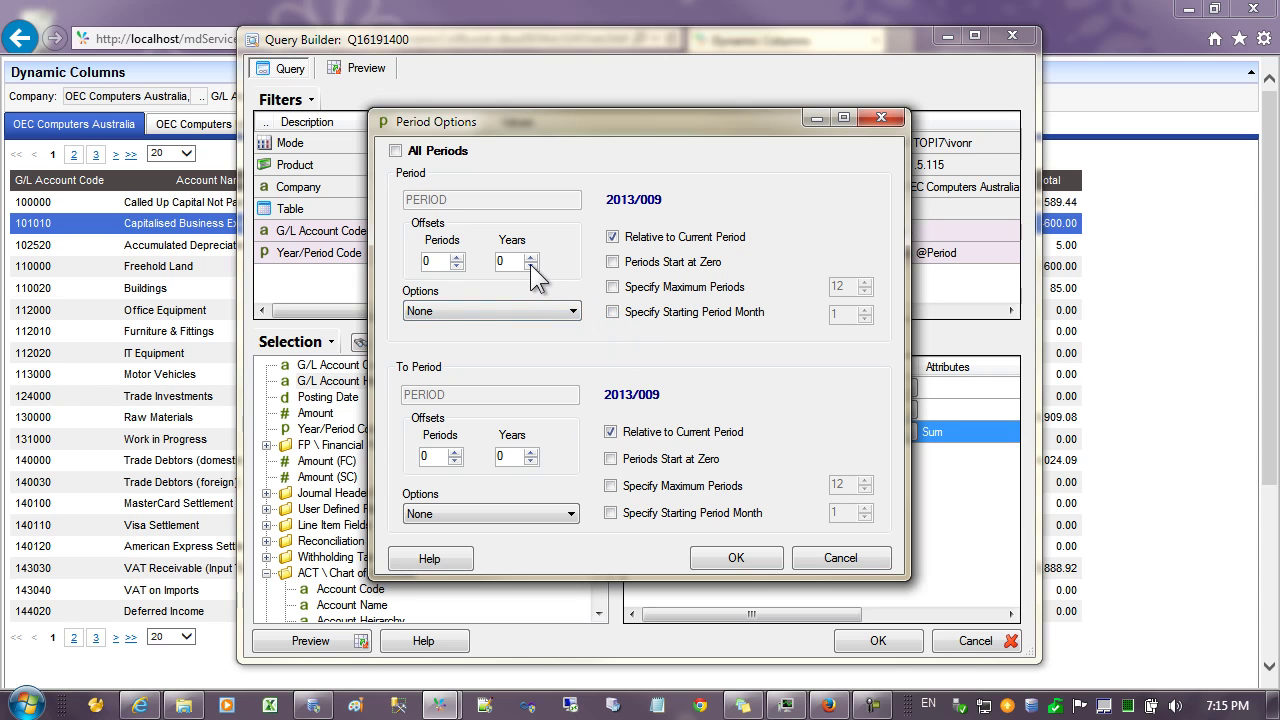
left_click(531, 461)
left_click(507, 312)
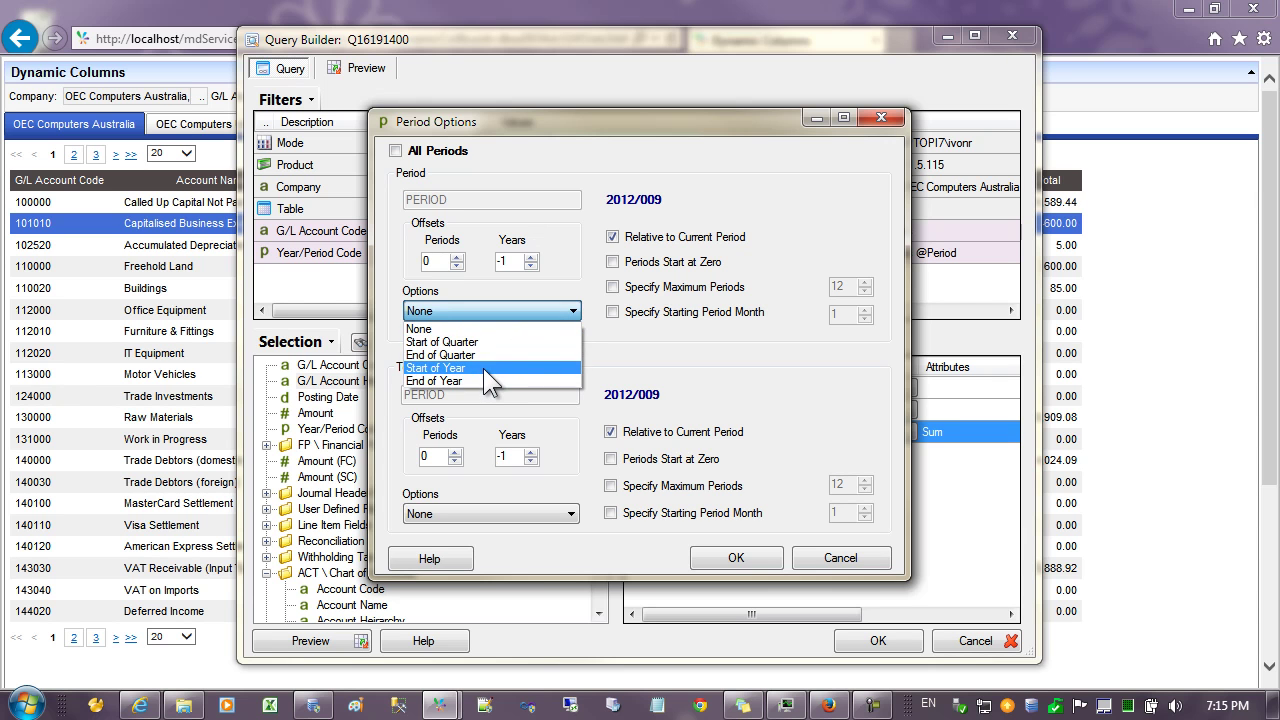
left_click(483, 368)
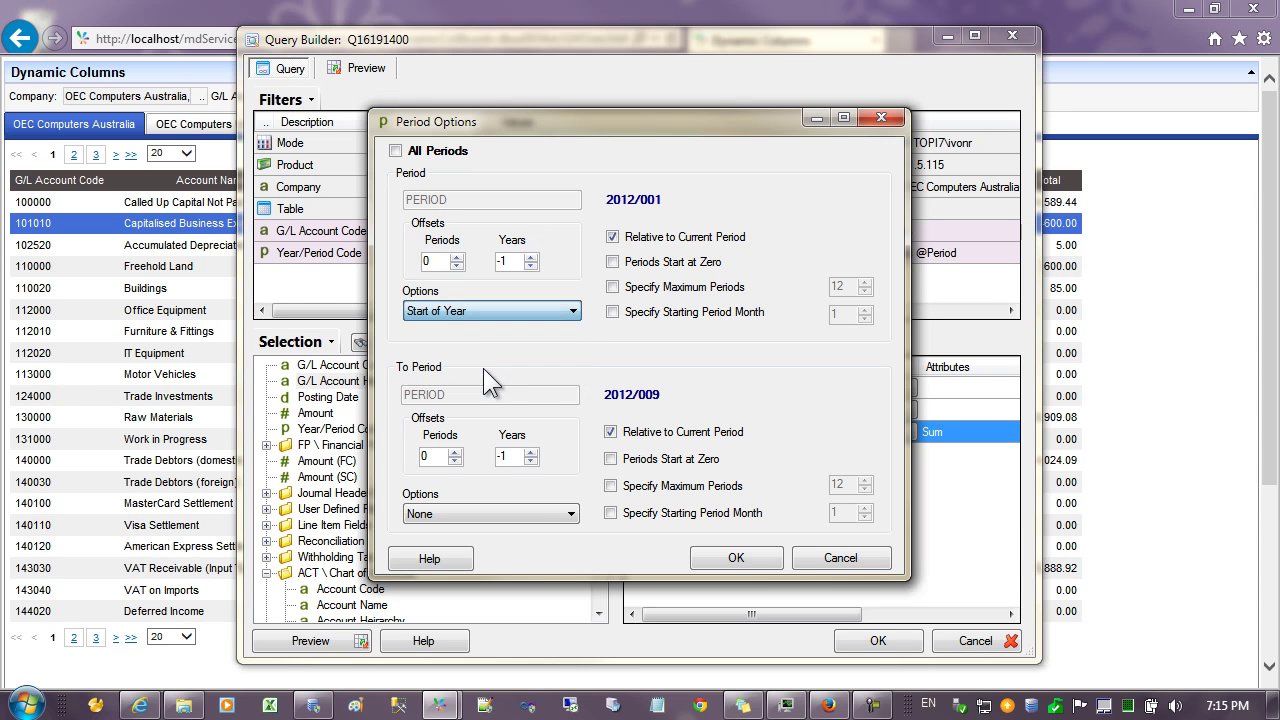
left_click(527, 513)
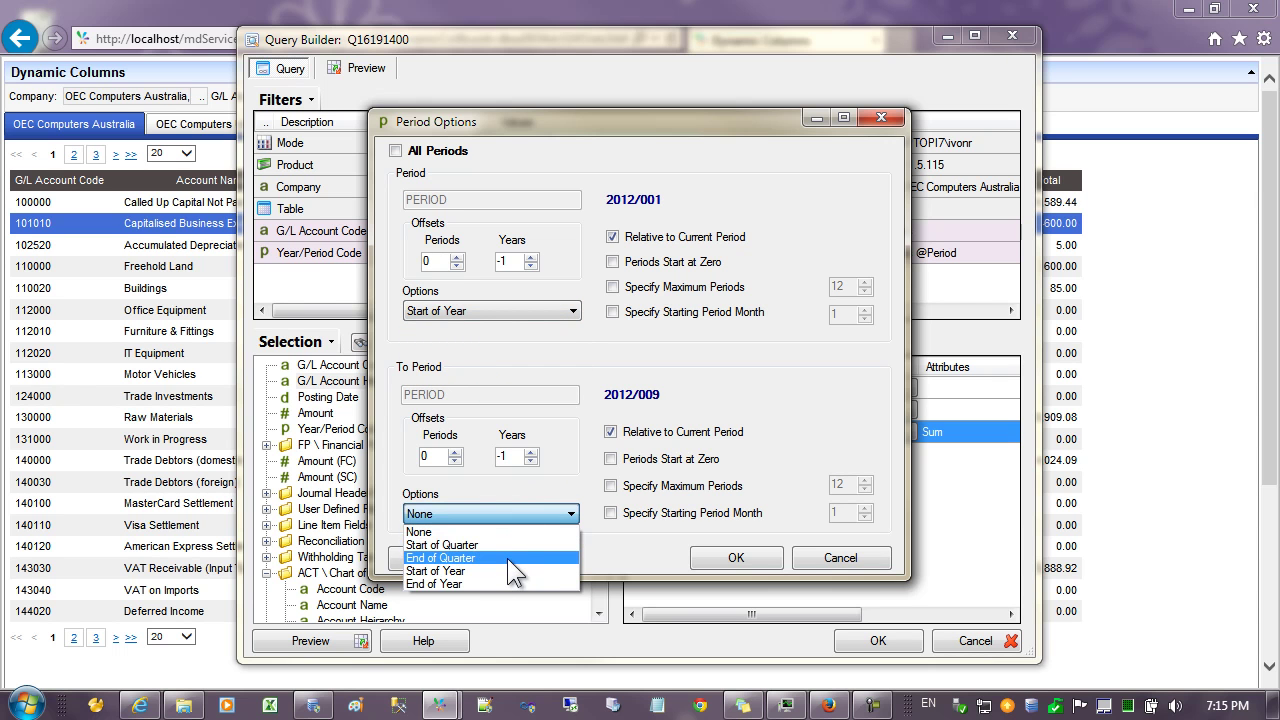
left_click(505, 583)
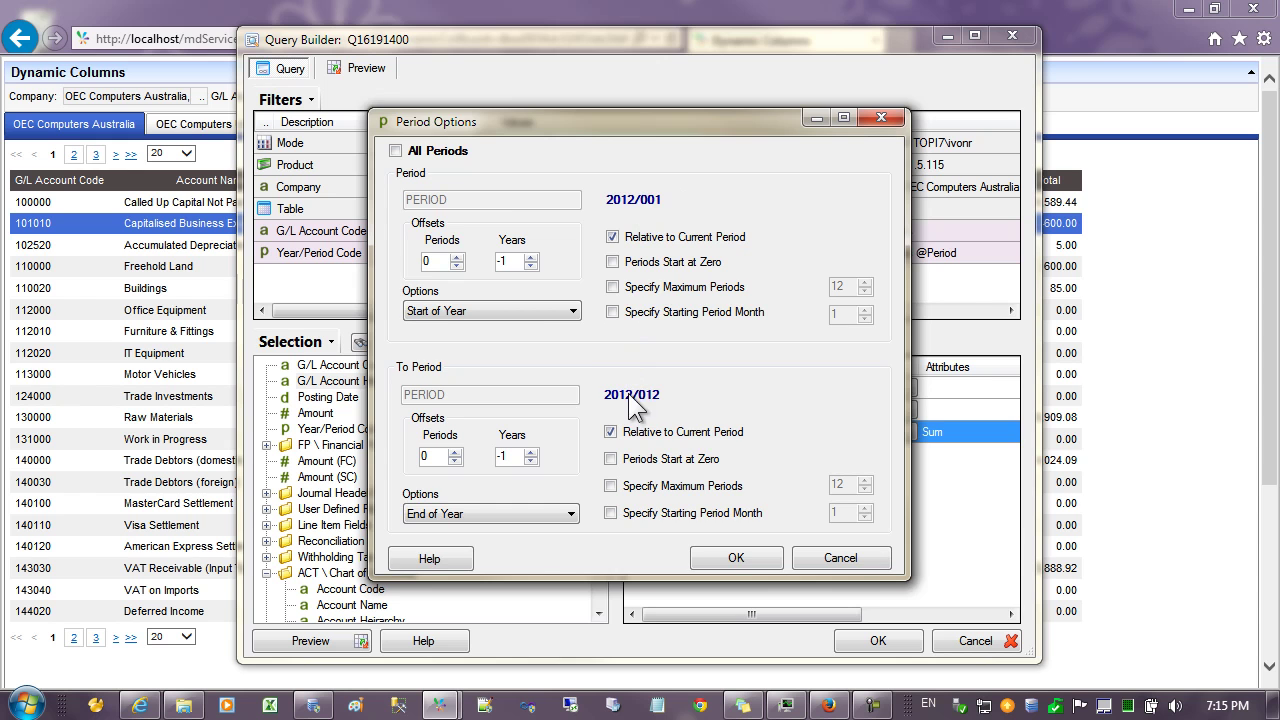
left_click(734, 556)
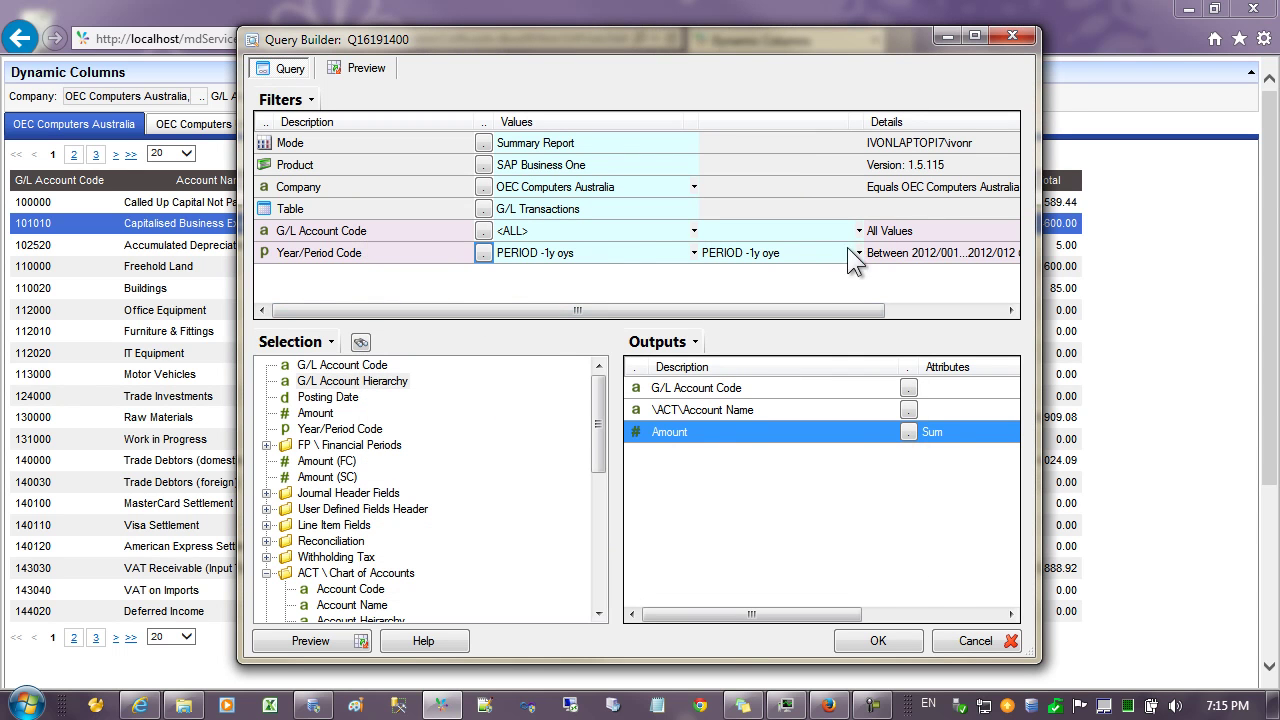
Make Amount a dynamic output split by the Period filter, reading Sum @(Period)
left_click(385, 260)
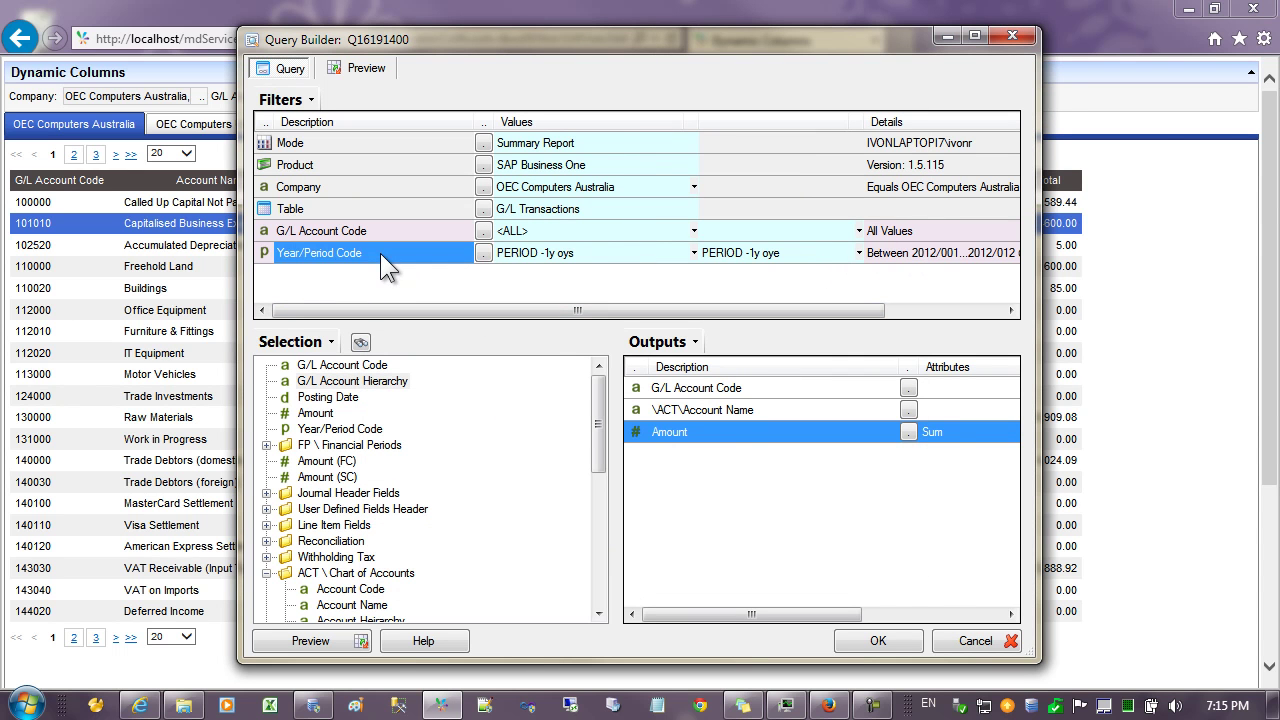
right_click(678, 433)
left_click(719, 299)
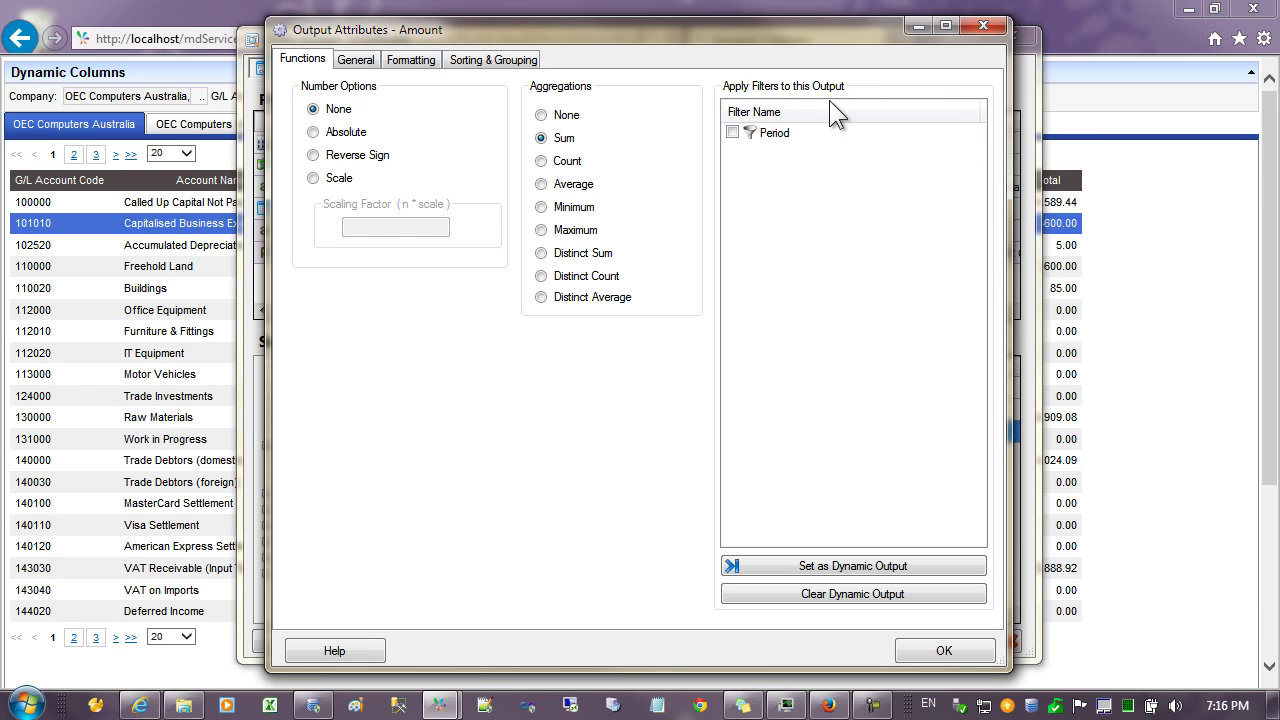
left_click(772, 131)
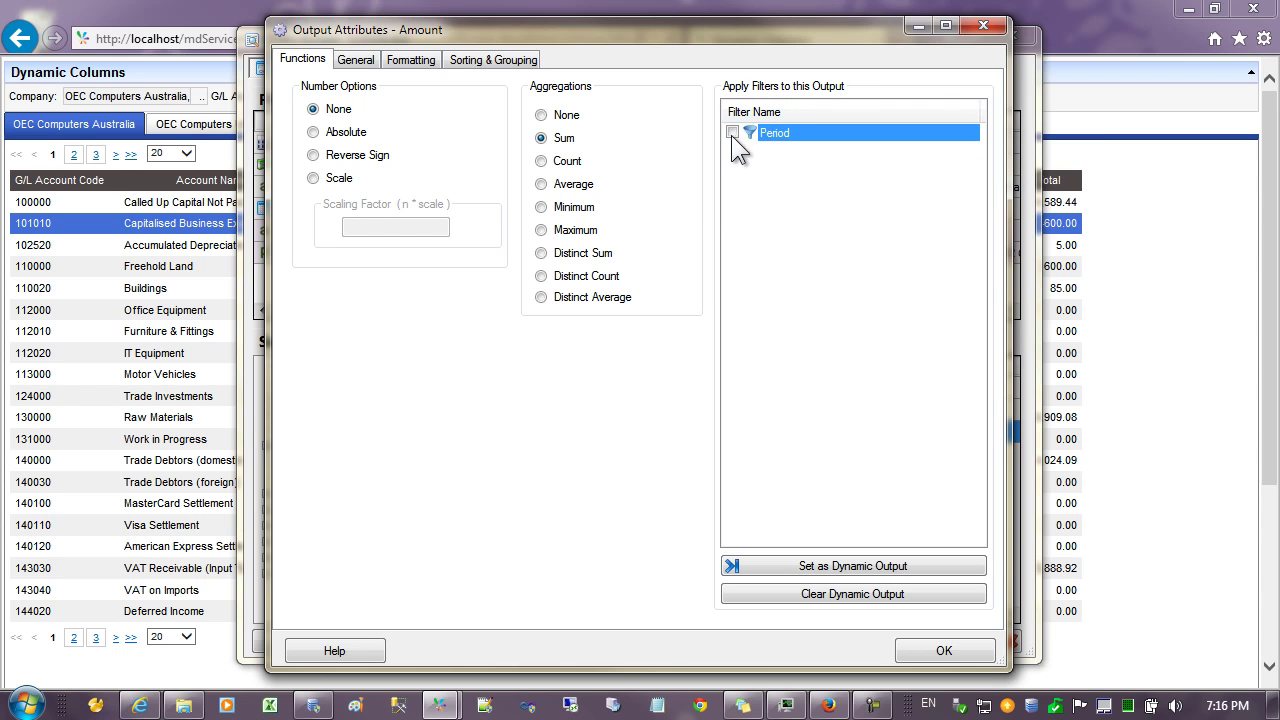
left_click(731, 133)
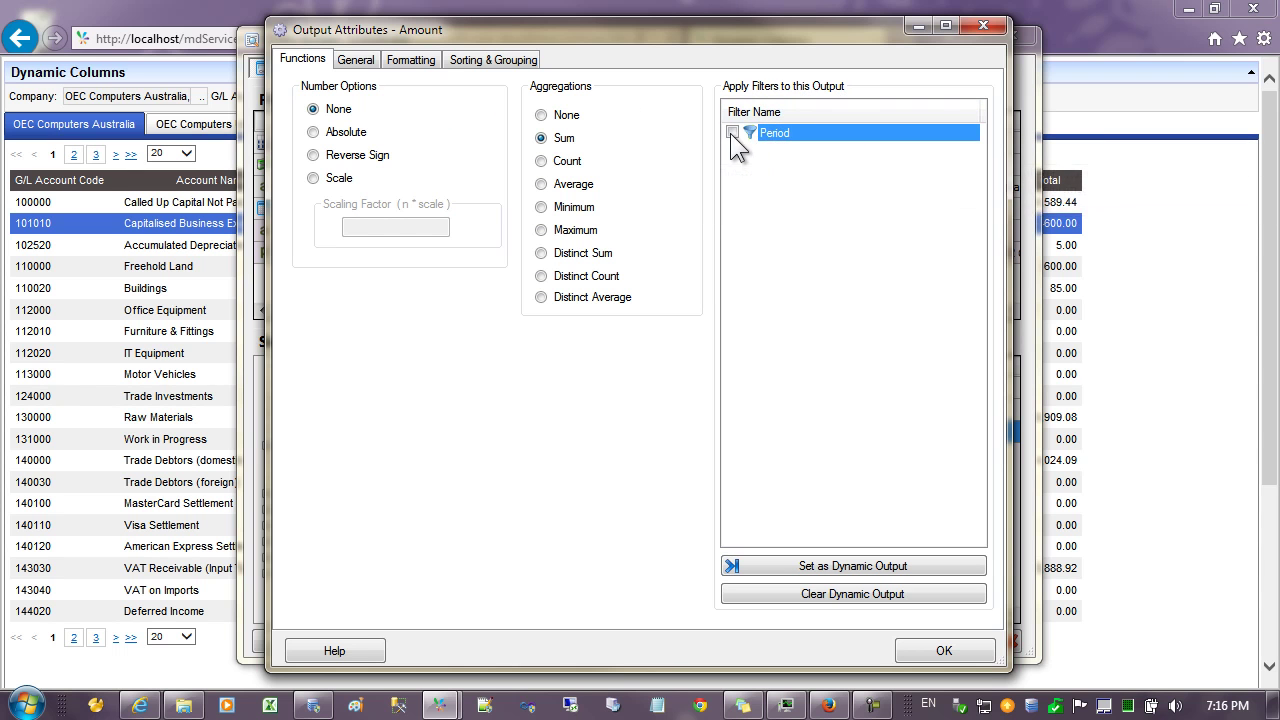
left_click(781, 564)
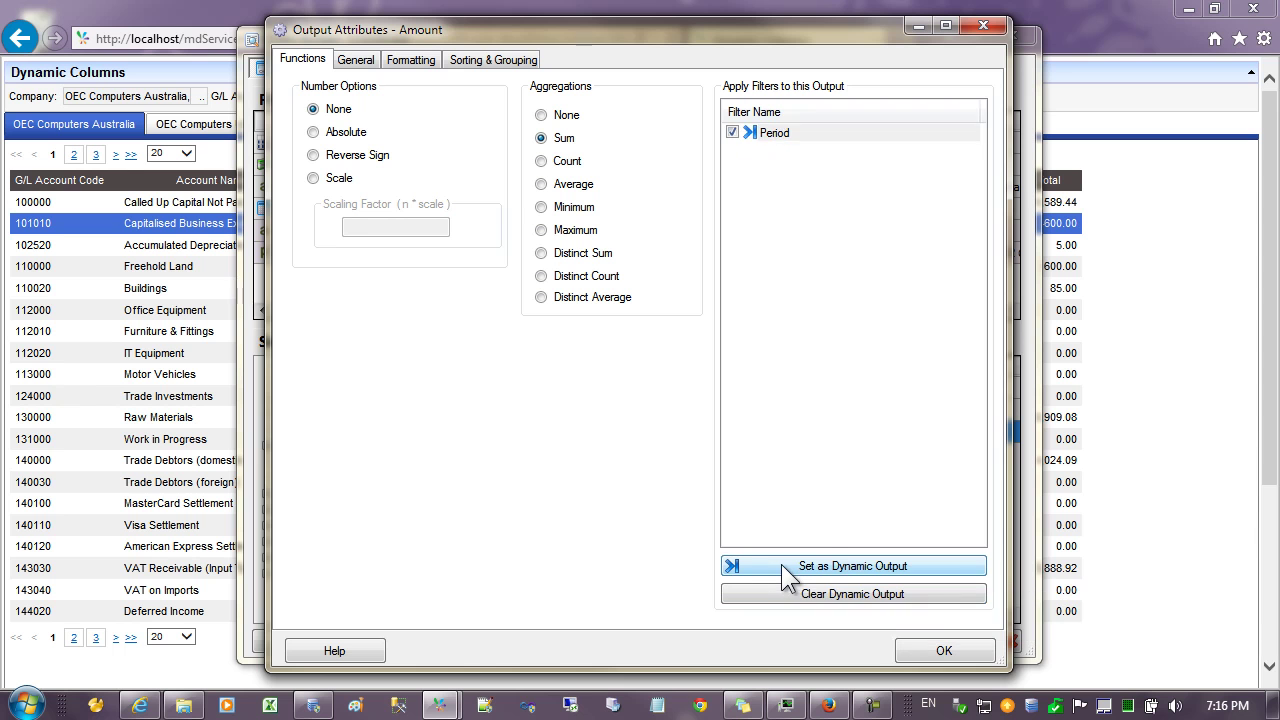
left_click(940, 651)
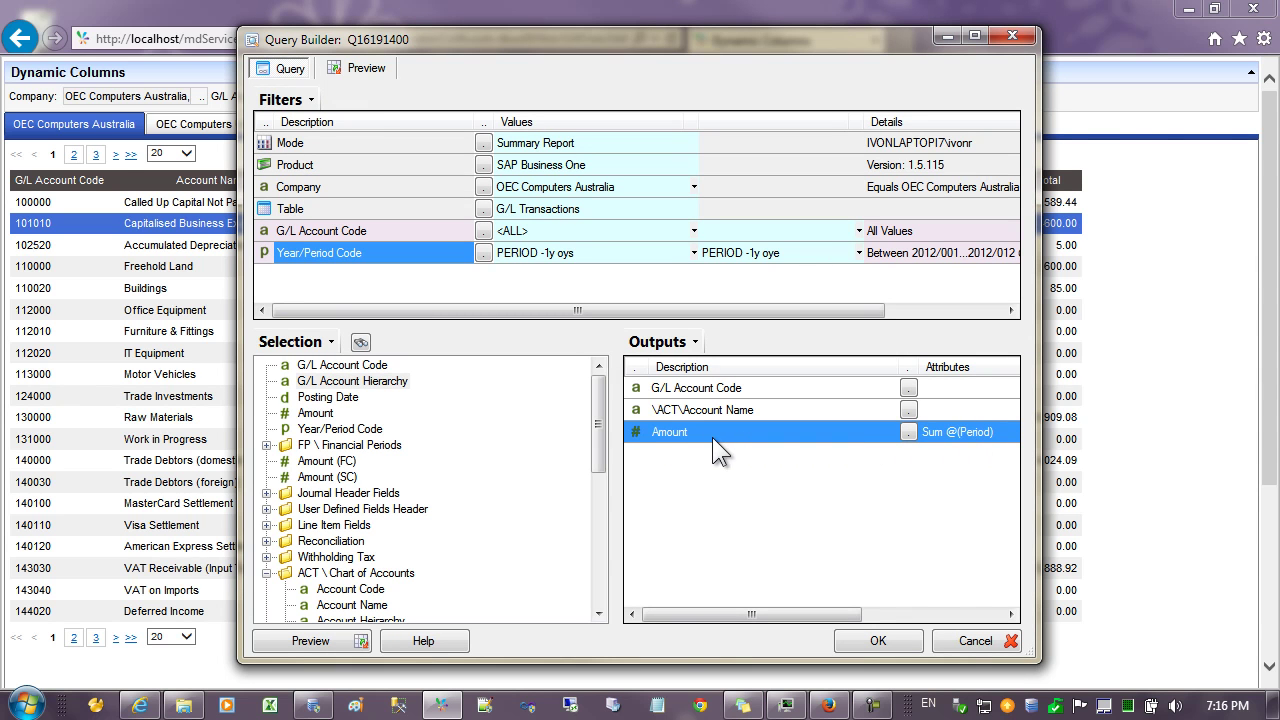
Preview the 56 accounts across monthly 2012/01–2012/12 columns, checking the -600.00 in 2012/08
left_click(364, 68)
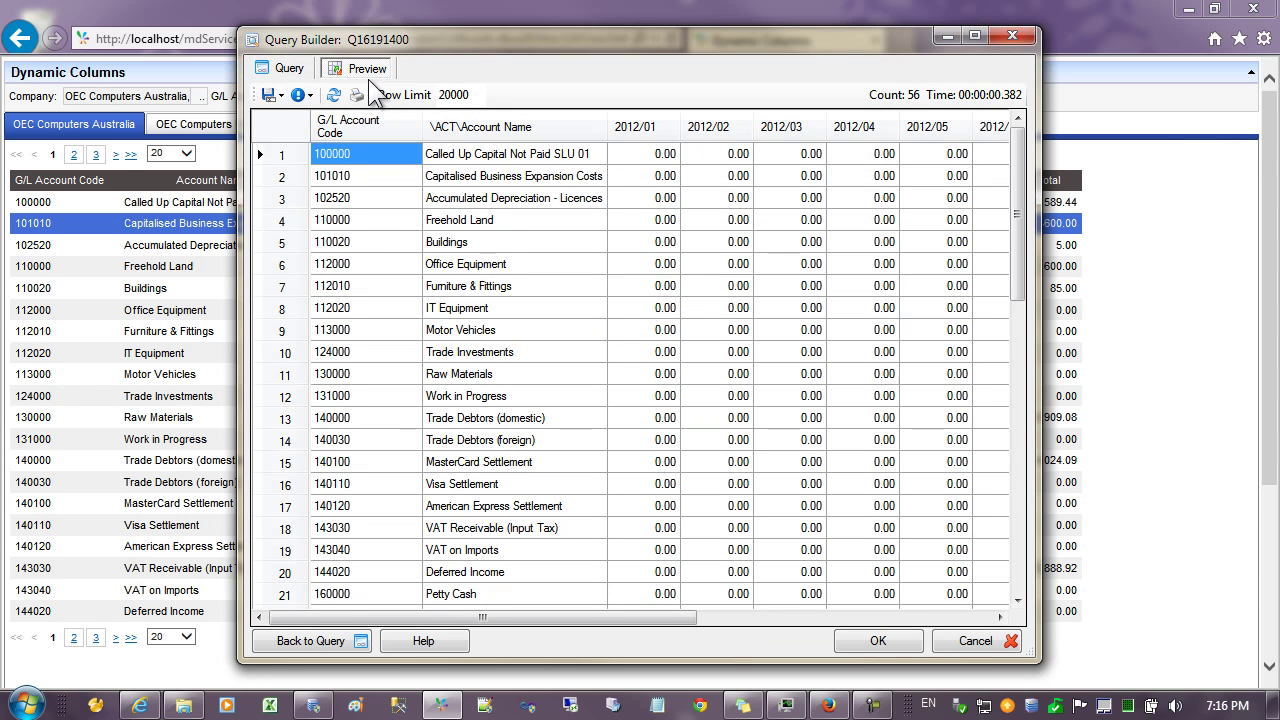
left_click(505, 243)
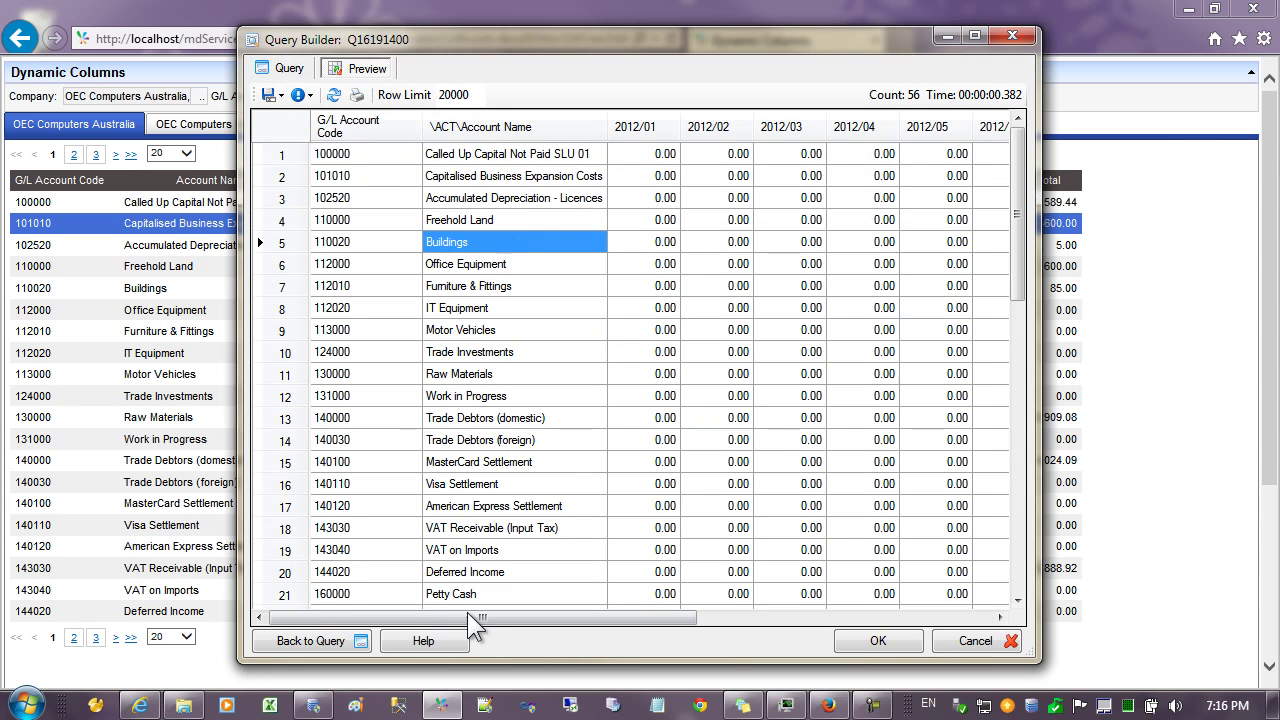
left_click_drag(469, 614, 806, 609)
left_click(683, 177)
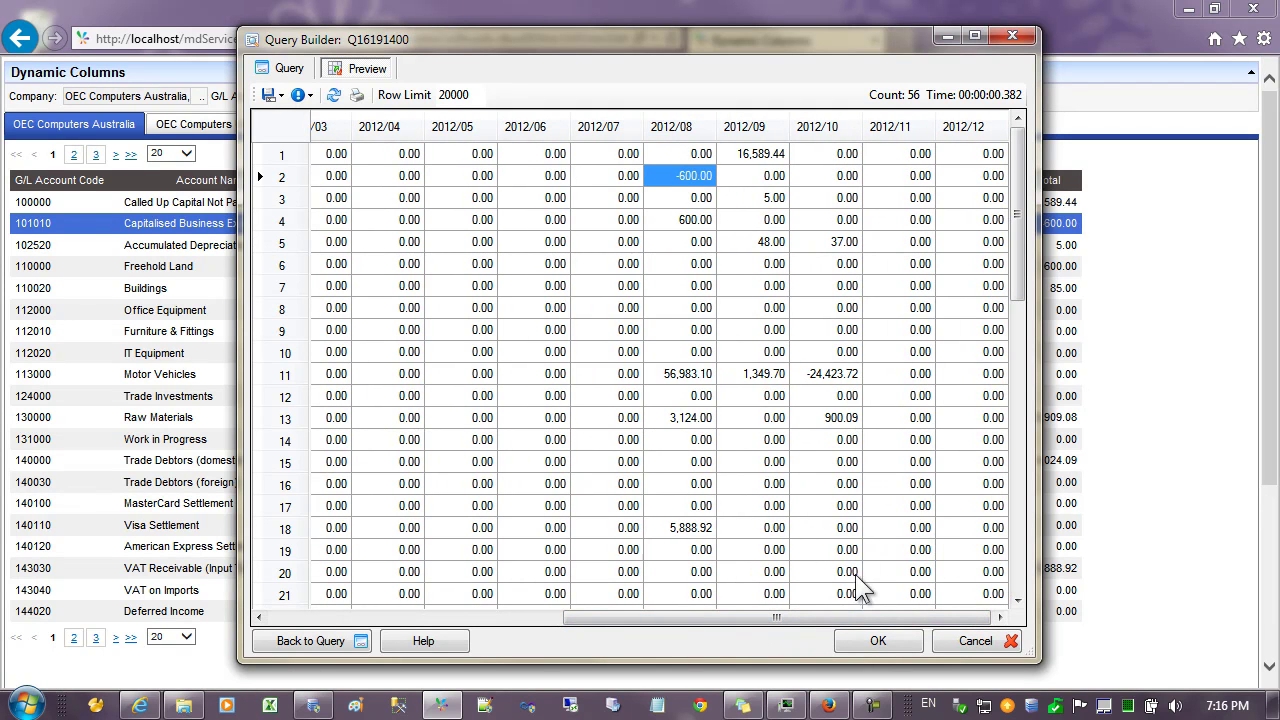
left_click_drag(800, 617, 473, 608)
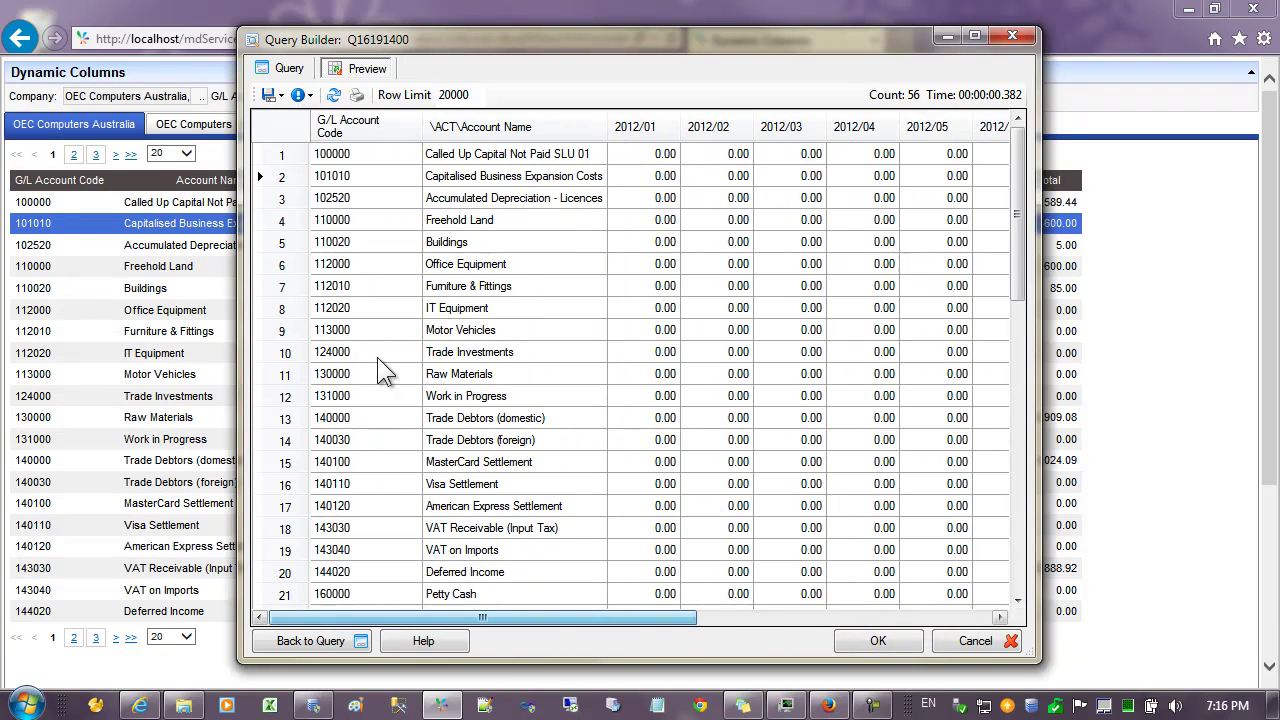
double_click(349, 234)
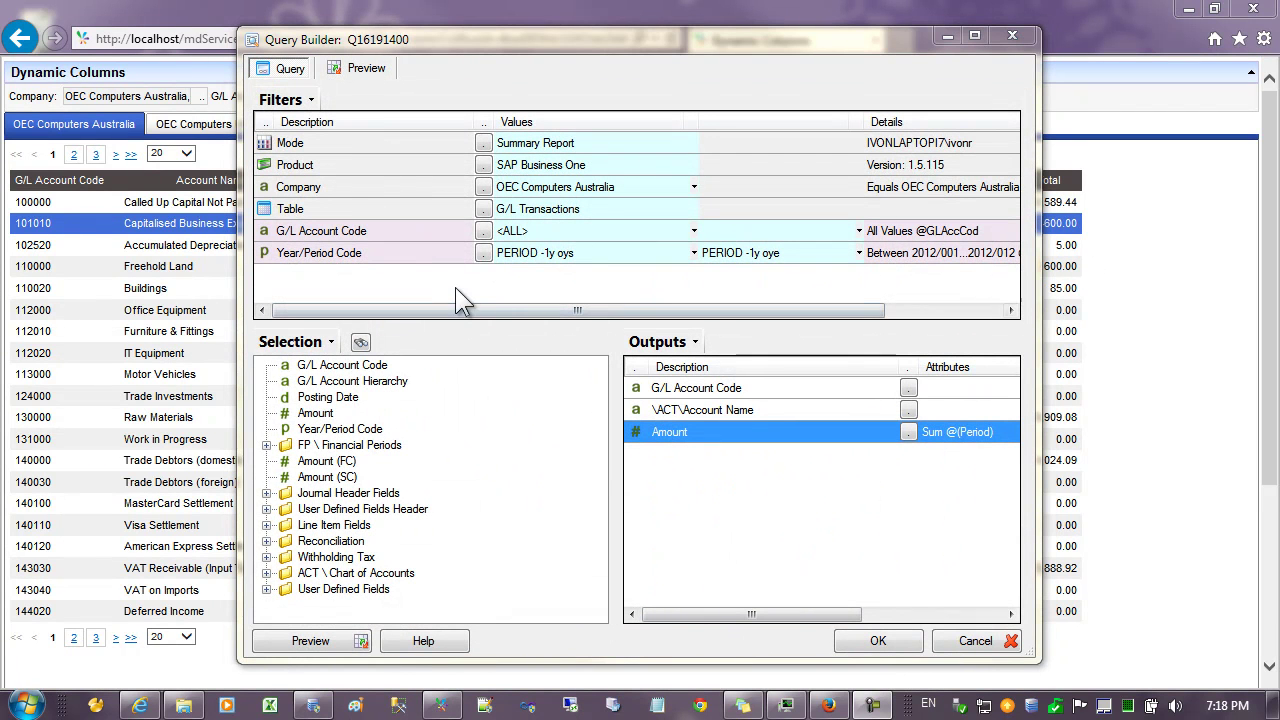
Filter on both OEC Computers Australia and OEC Computers UK
left_click(484, 186)
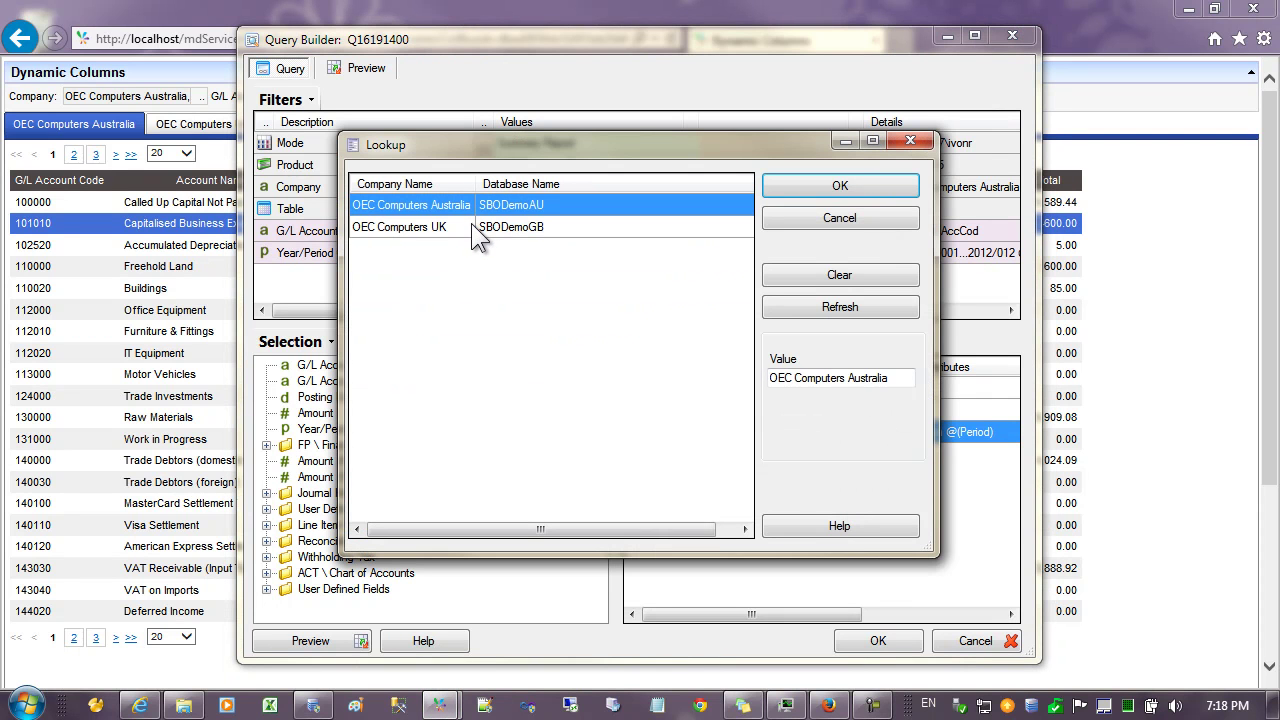
left_click(468, 226, "ctrl")
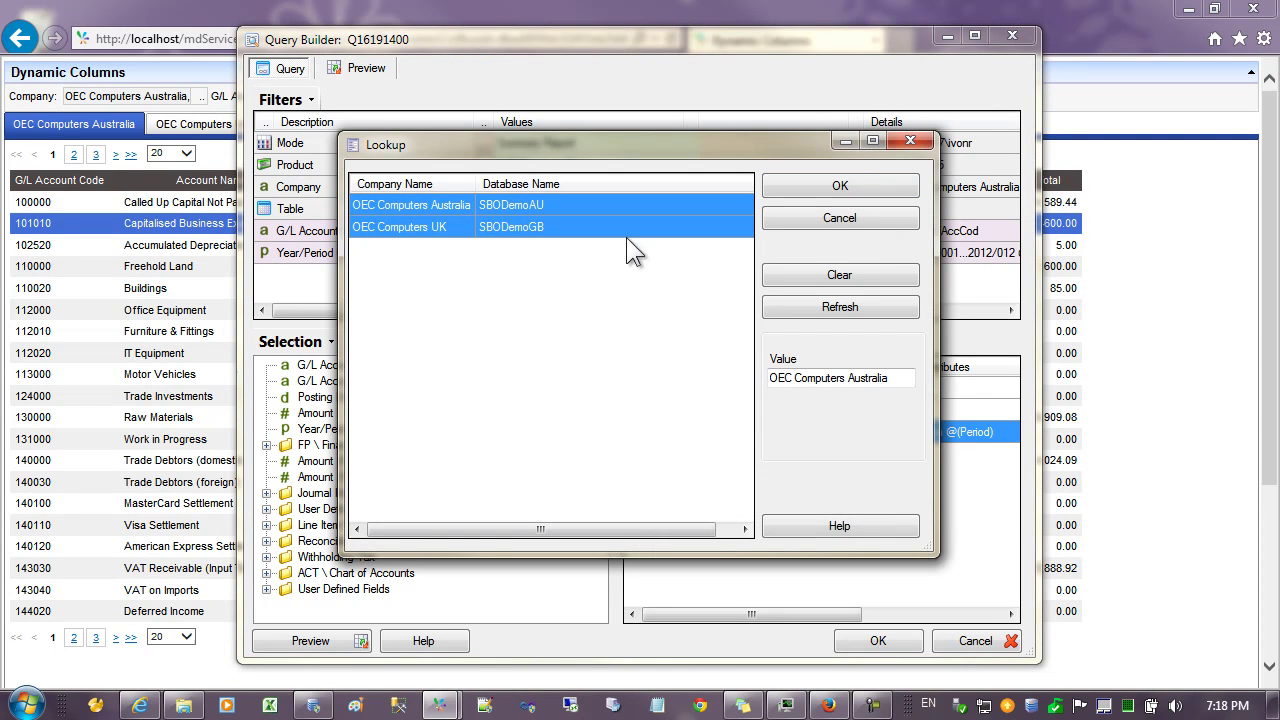
left_click(840, 186)
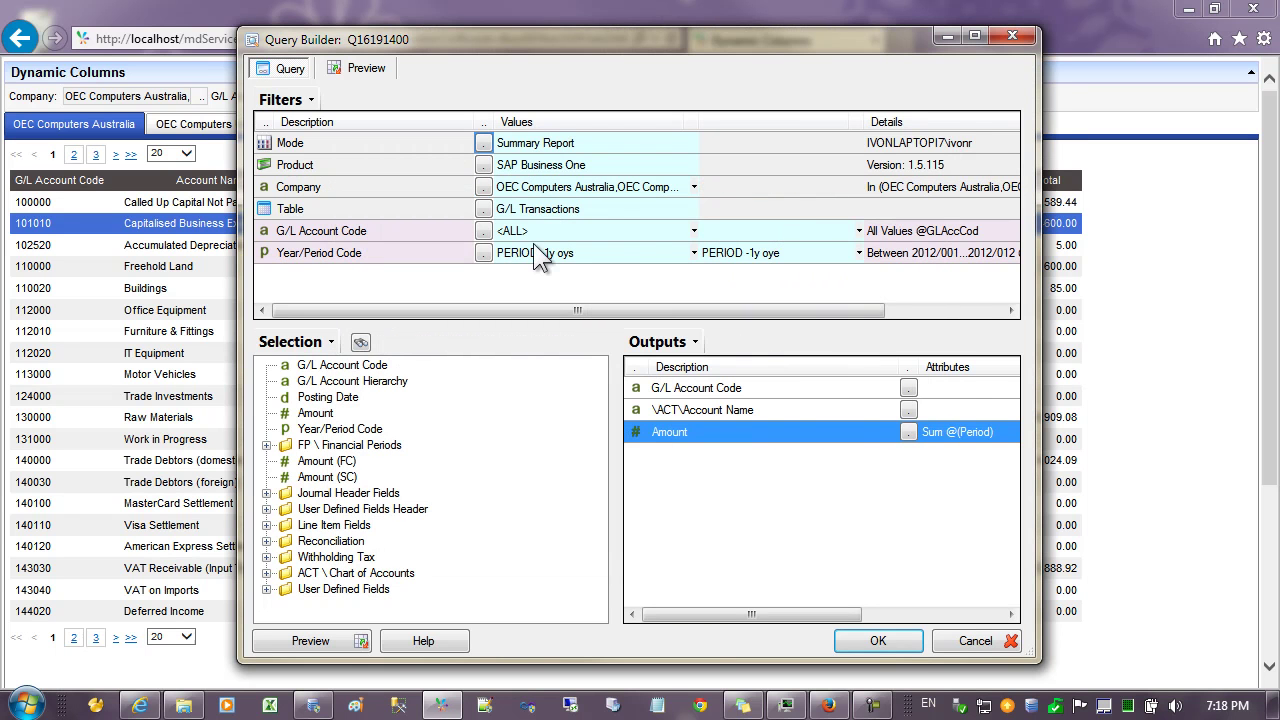
Hide the Year/Period Code and Company filters from the prompts
right_click(350, 256)
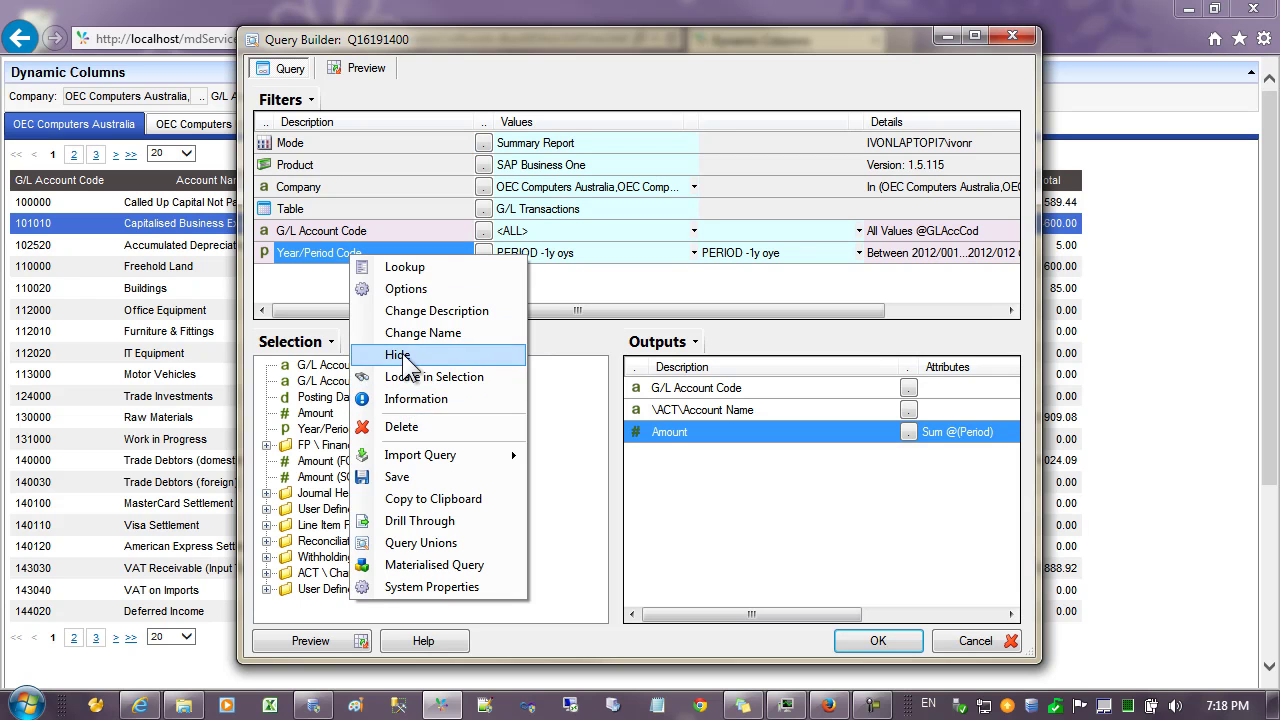
left_click(400, 354)
left_click(358, 213)
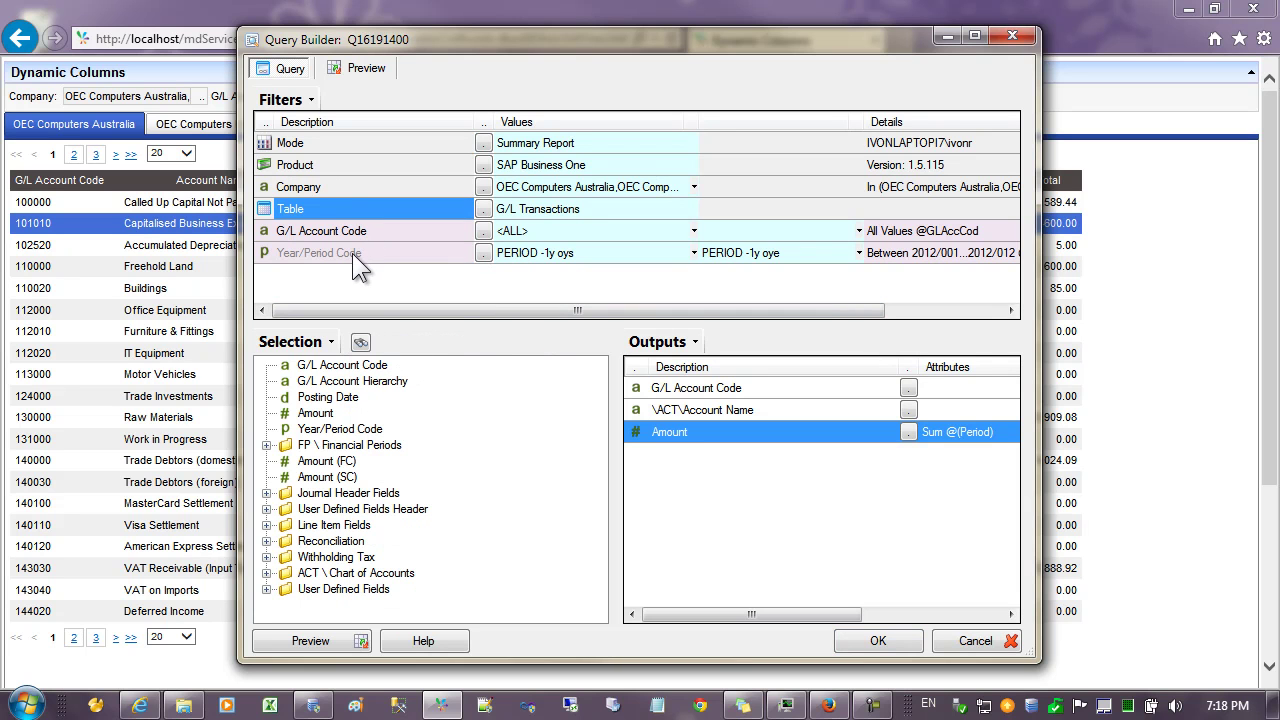
left_click(352, 254)
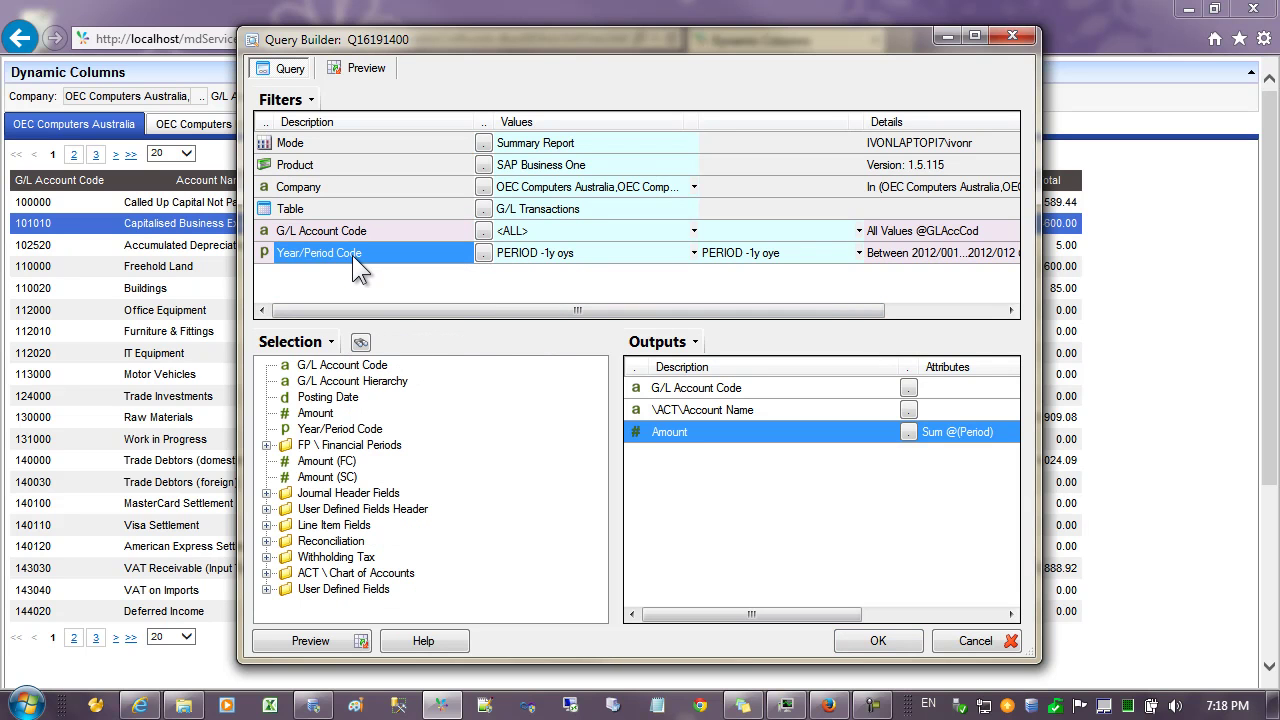
right_click(340, 187)
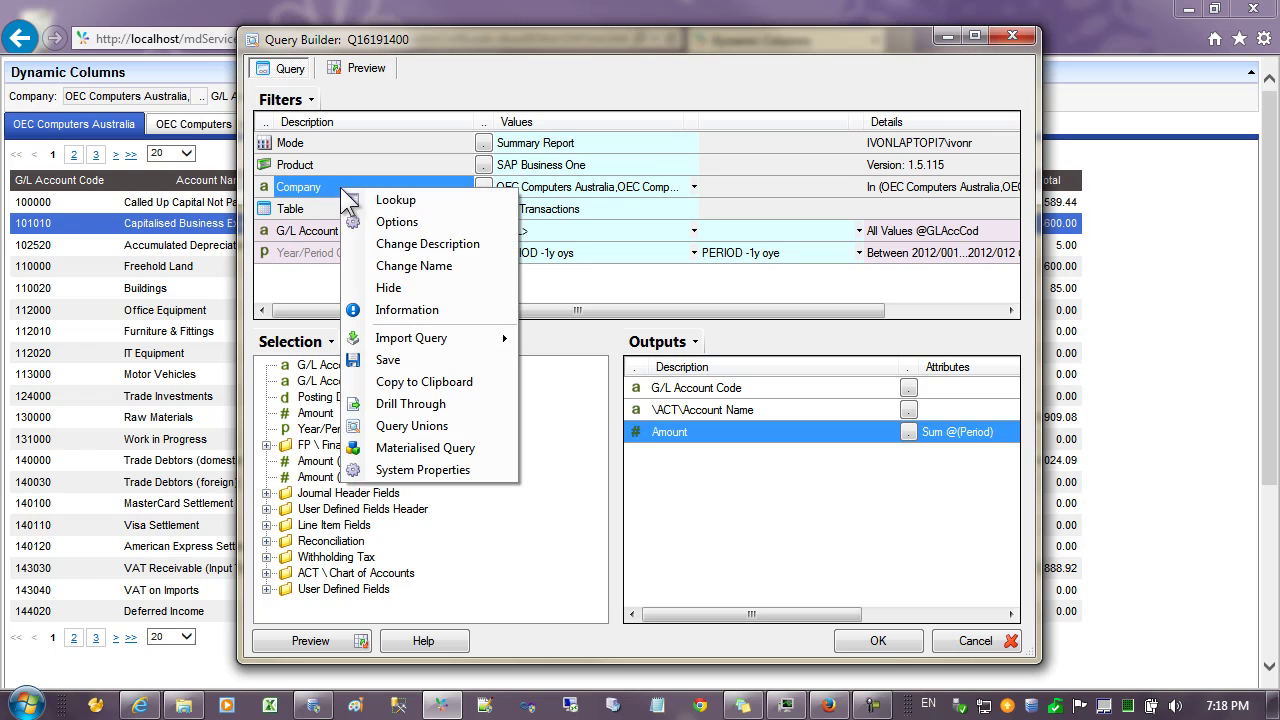
left_click(403, 287)
Apply the query changes, copy the Report URL and bring the browser report forward
left_click(866, 643)
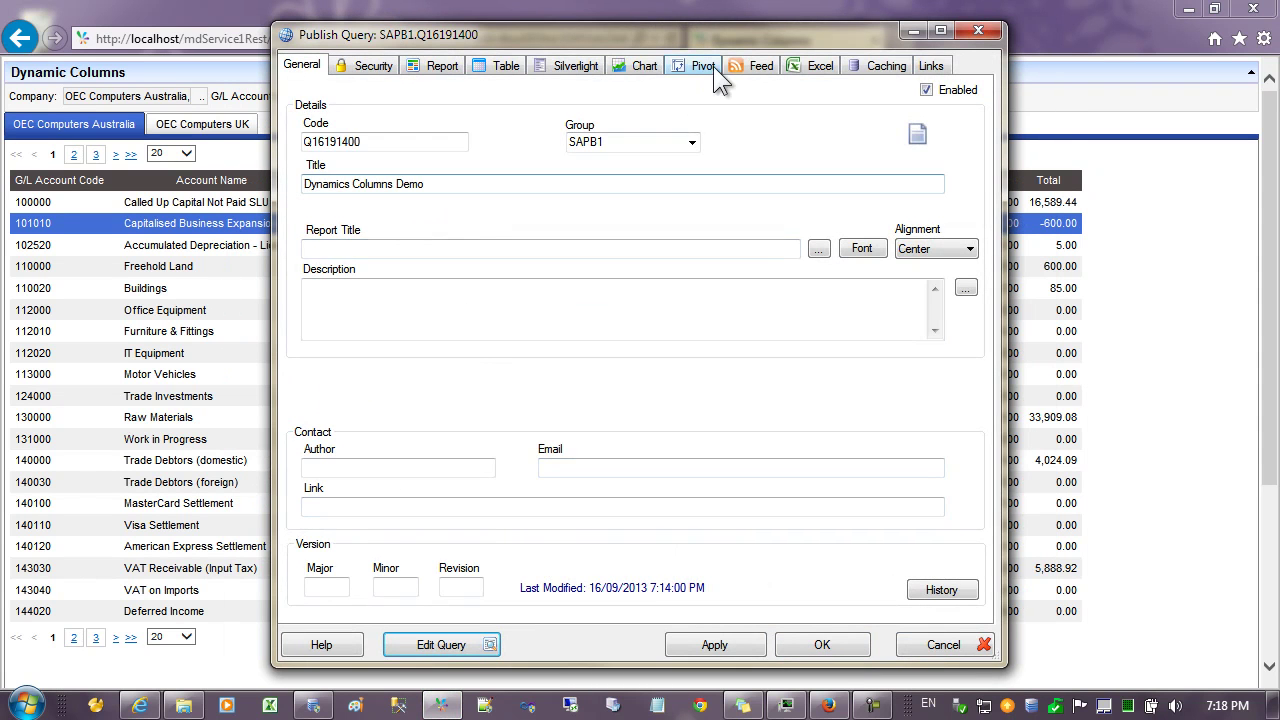
left_click(711, 646)
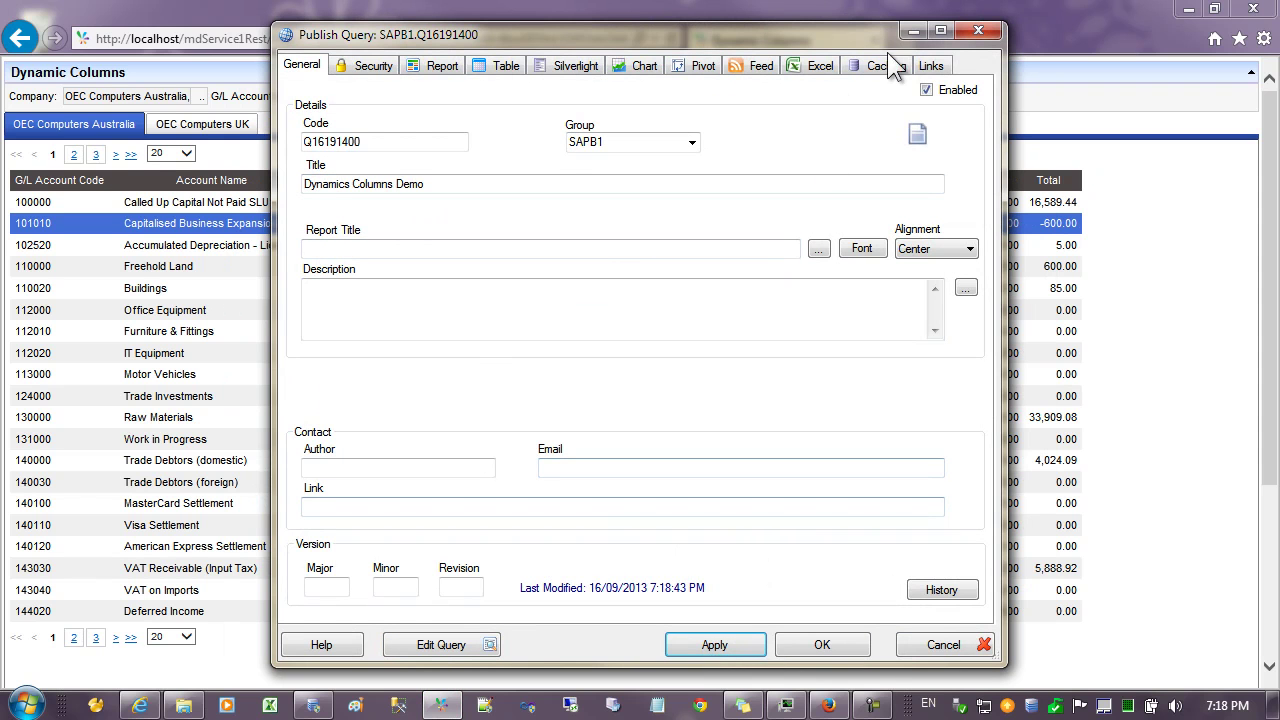
left_click(928, 68)
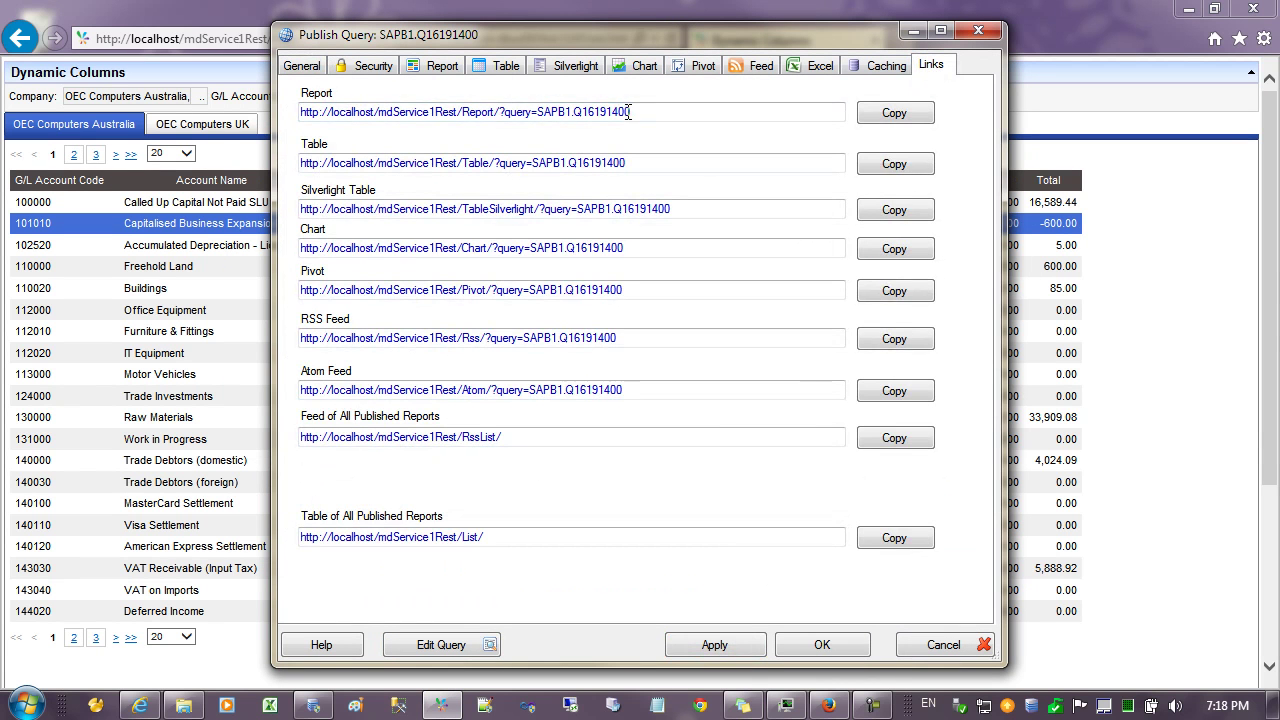
left_click(885, 116)
left_click(1100, 188)
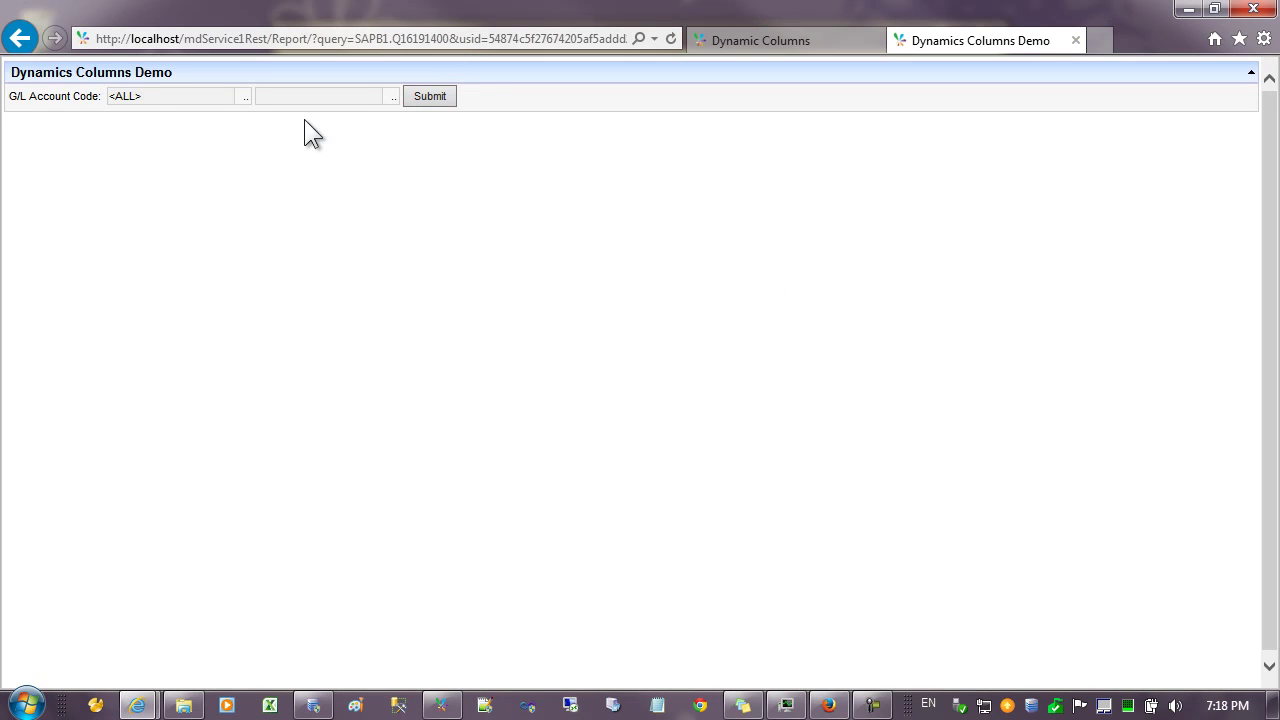
Run the Dynamics Columns Demo report for all G/L accounts and review the 2012/01–2012/12 columns
left_click(428, 98)
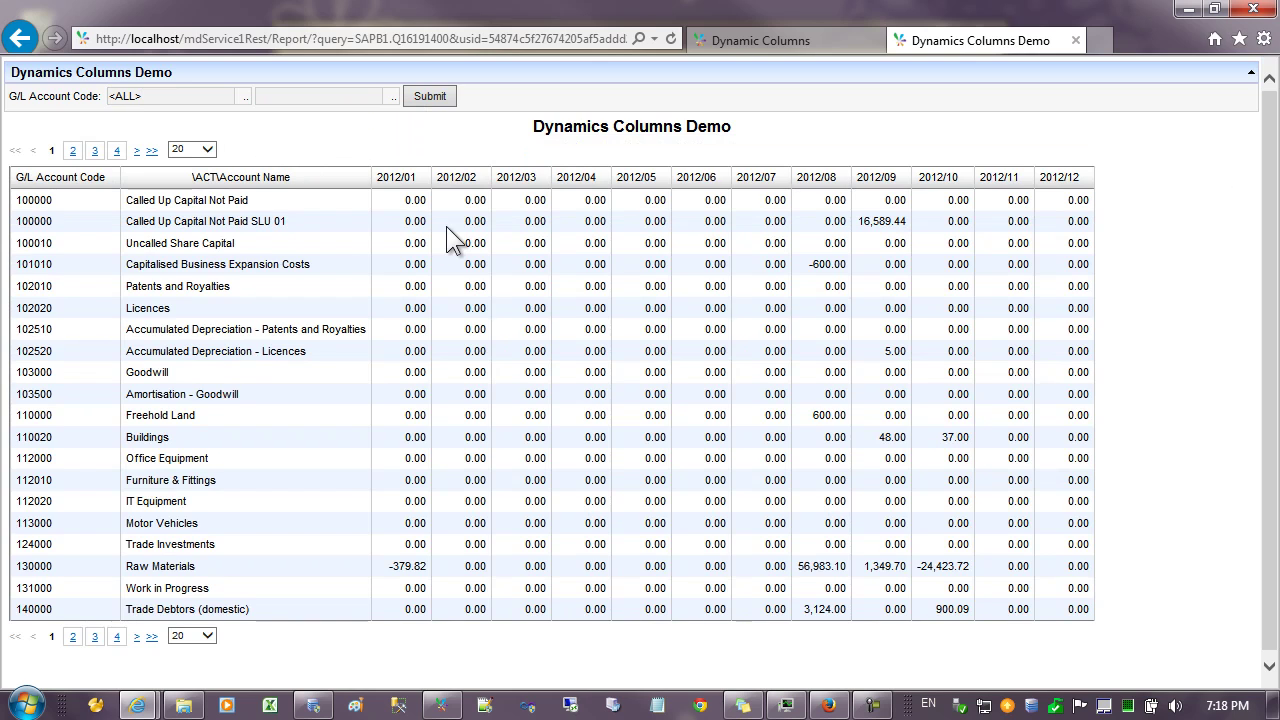
left_click(251, 220)
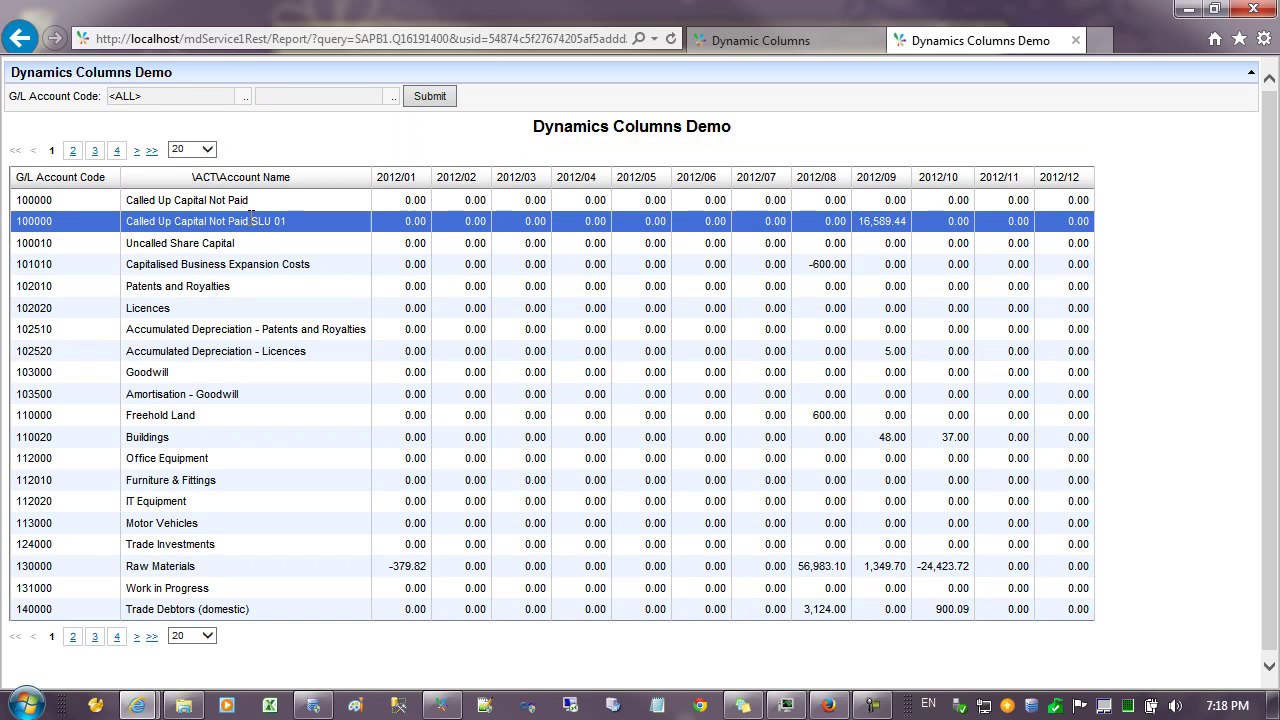
left_click(268, 264)
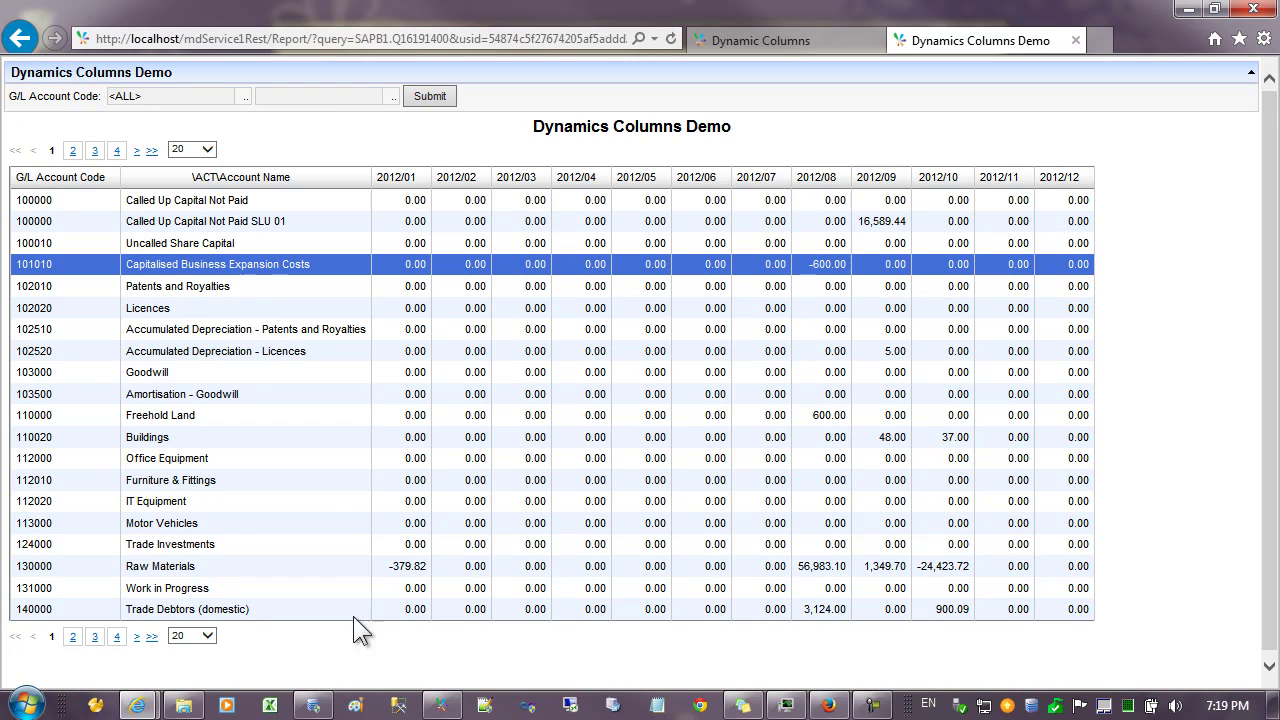
mouse_move(450, 706)
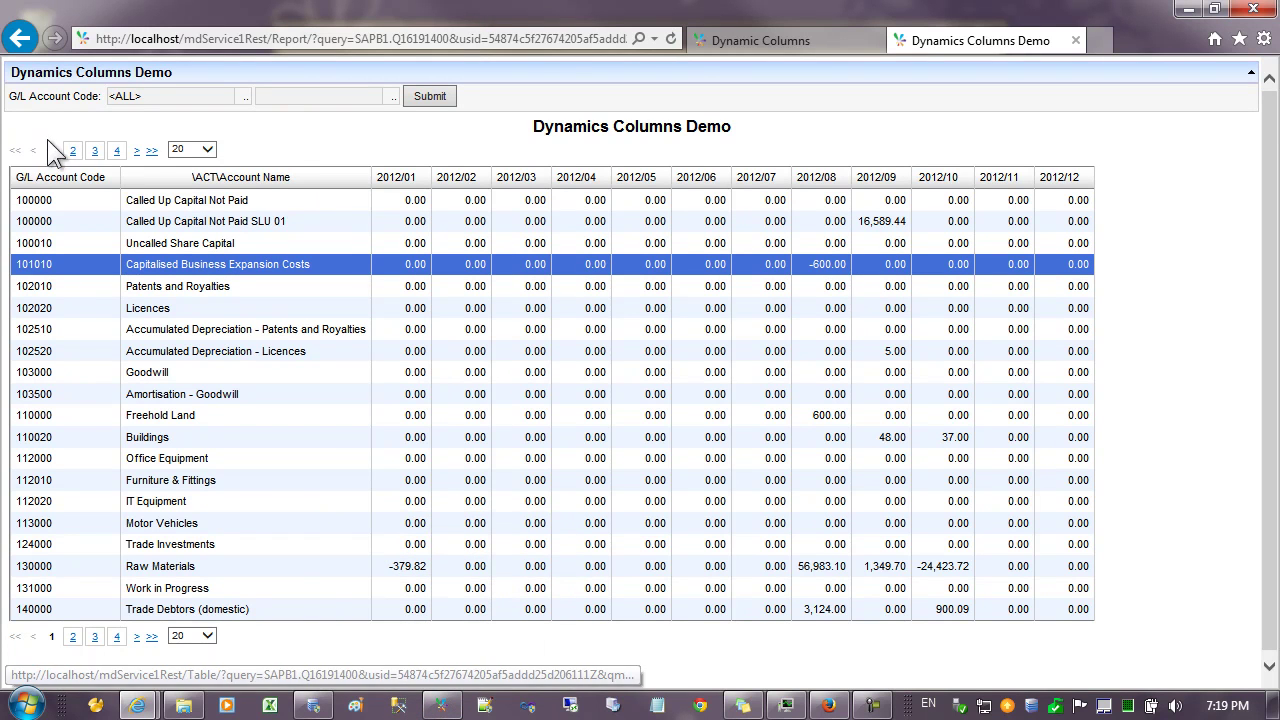
Set 'Create Split Reports based on Filter' to Company in the report settings and apply it
left_click(440, 706)
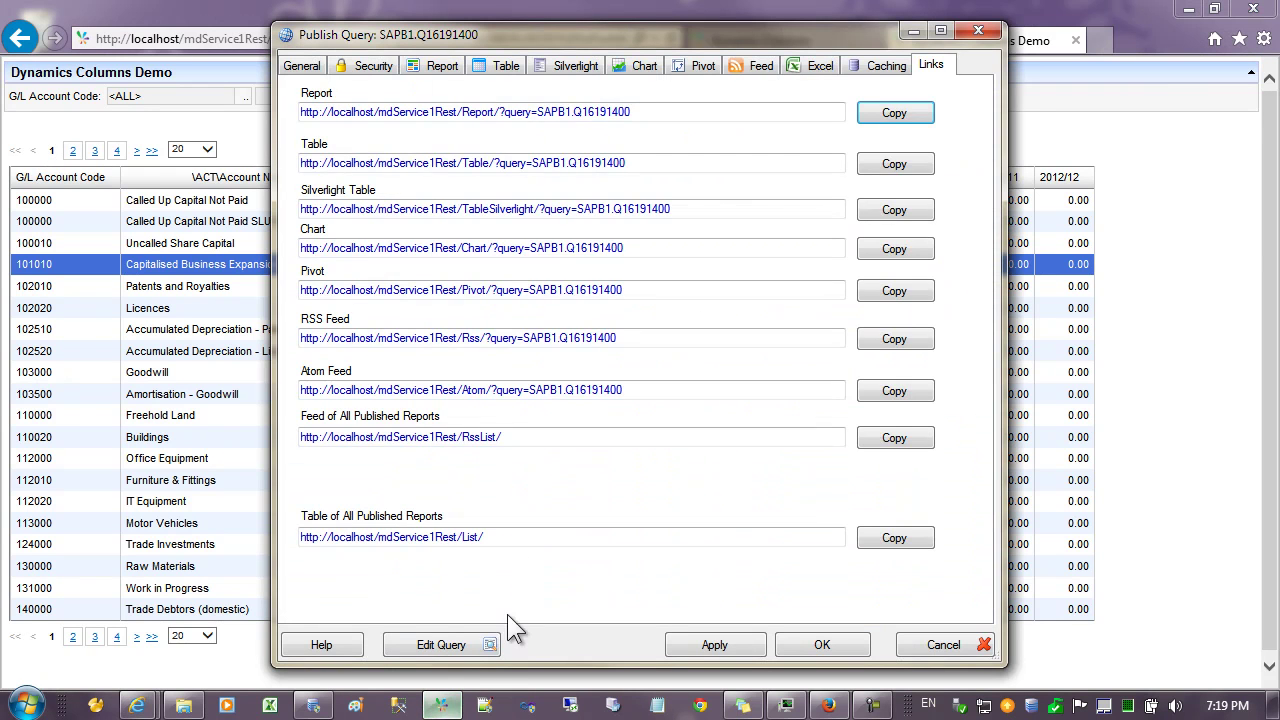
left_click(442, 65)
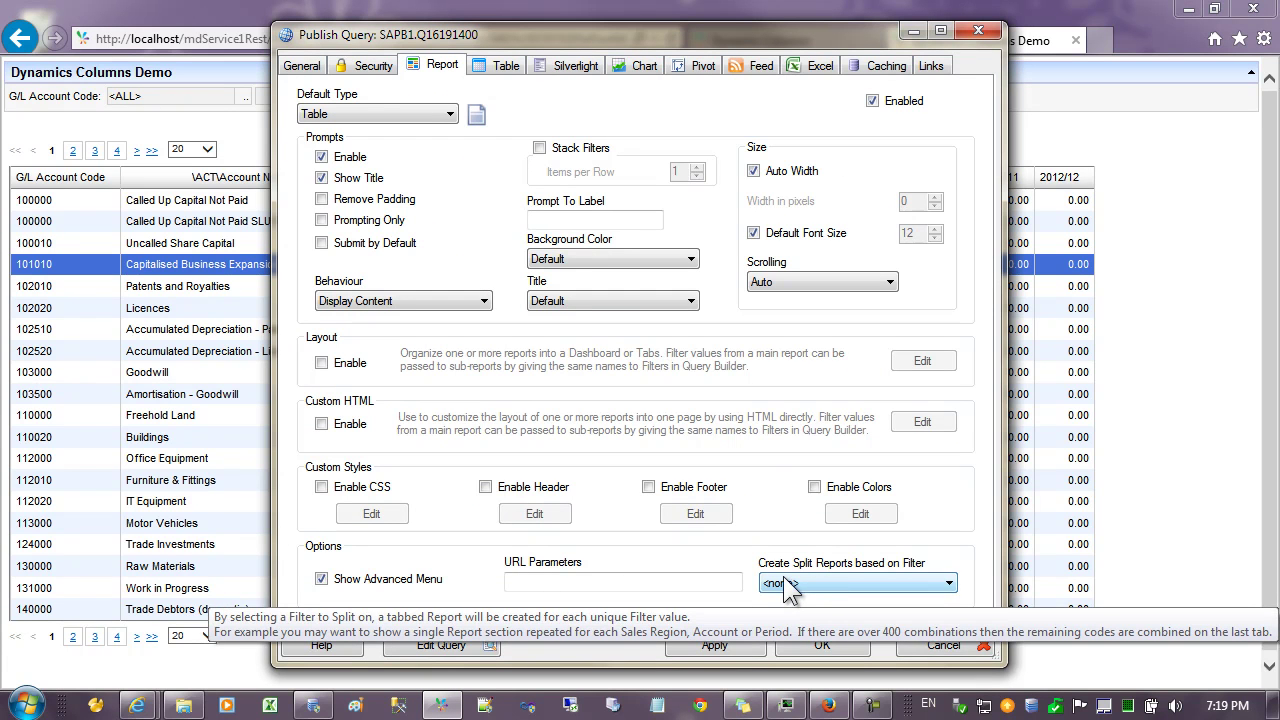
left_click(840, 582)
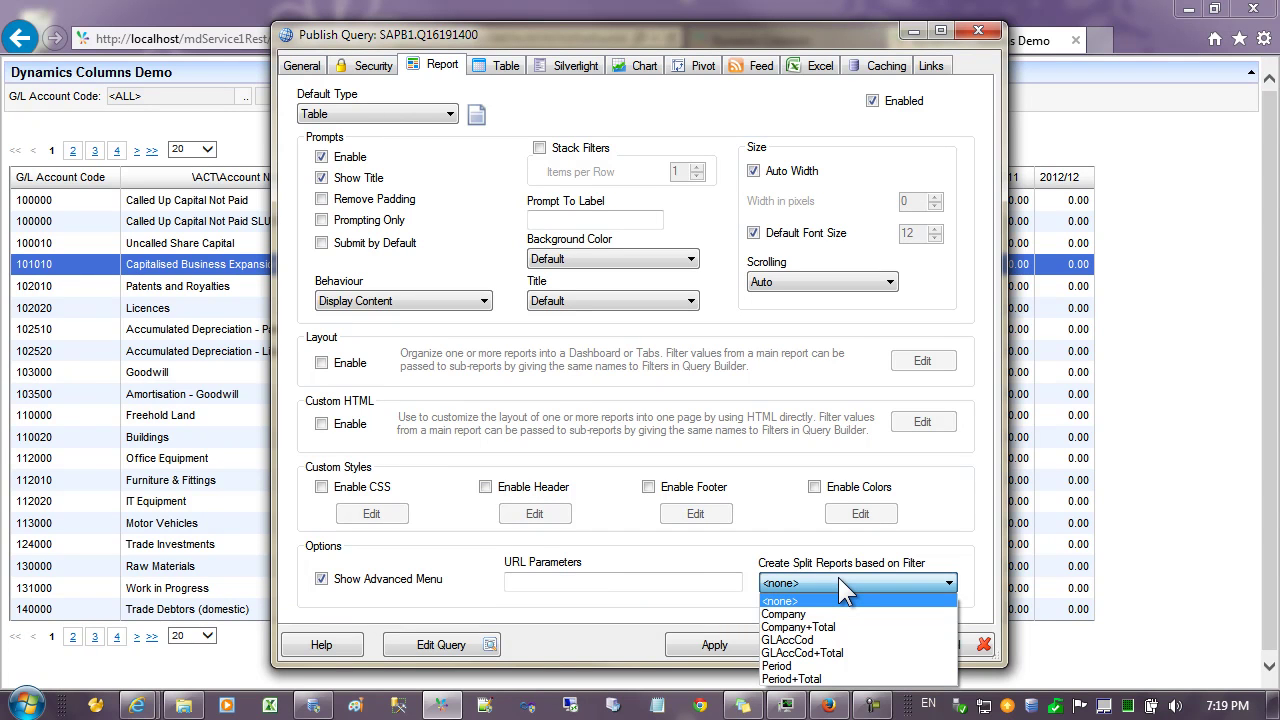
left_click(800, 616)
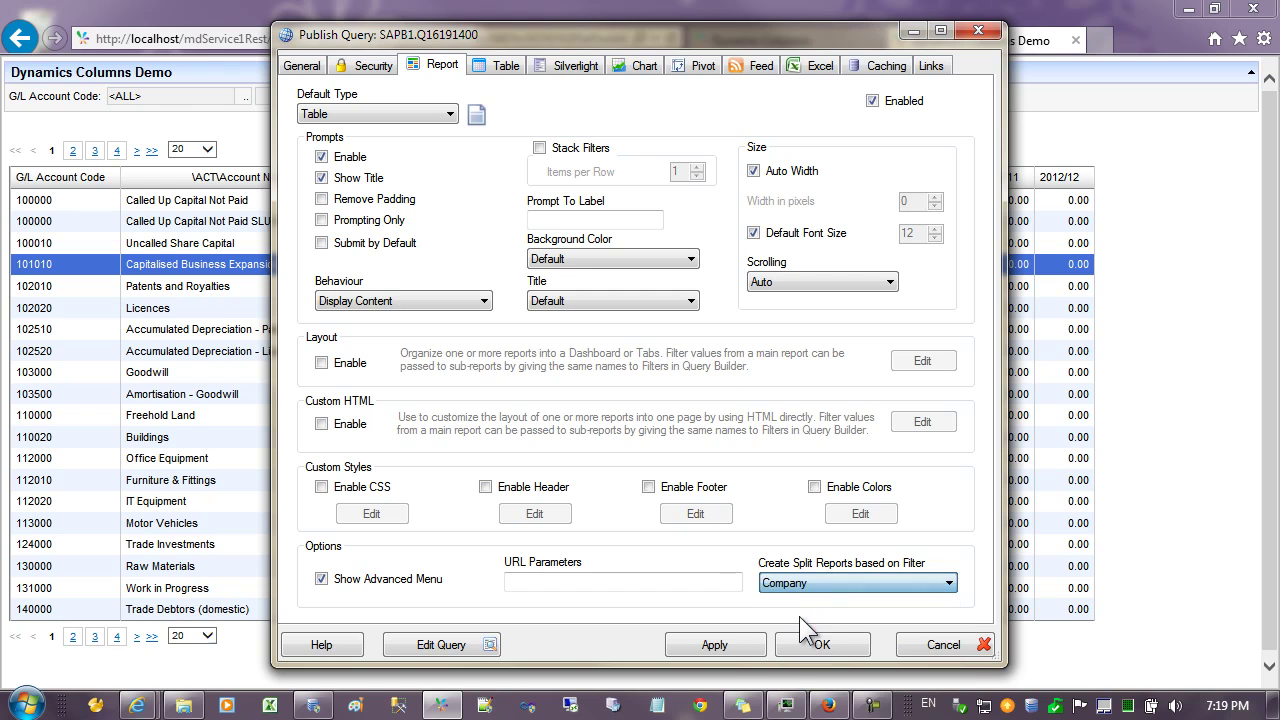
left_click(718, 644)
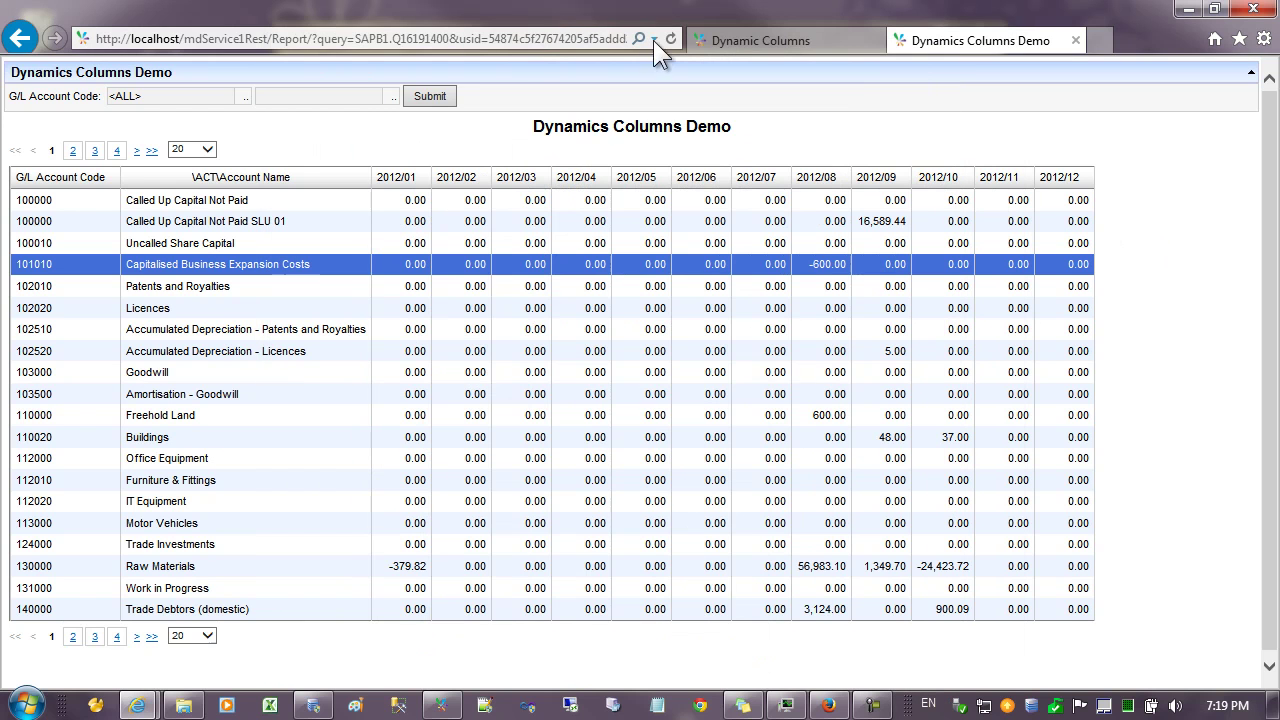
Rerun the report and view the OEC Computers Australia and OEC Computers UK split reports
left_click(446, 101)
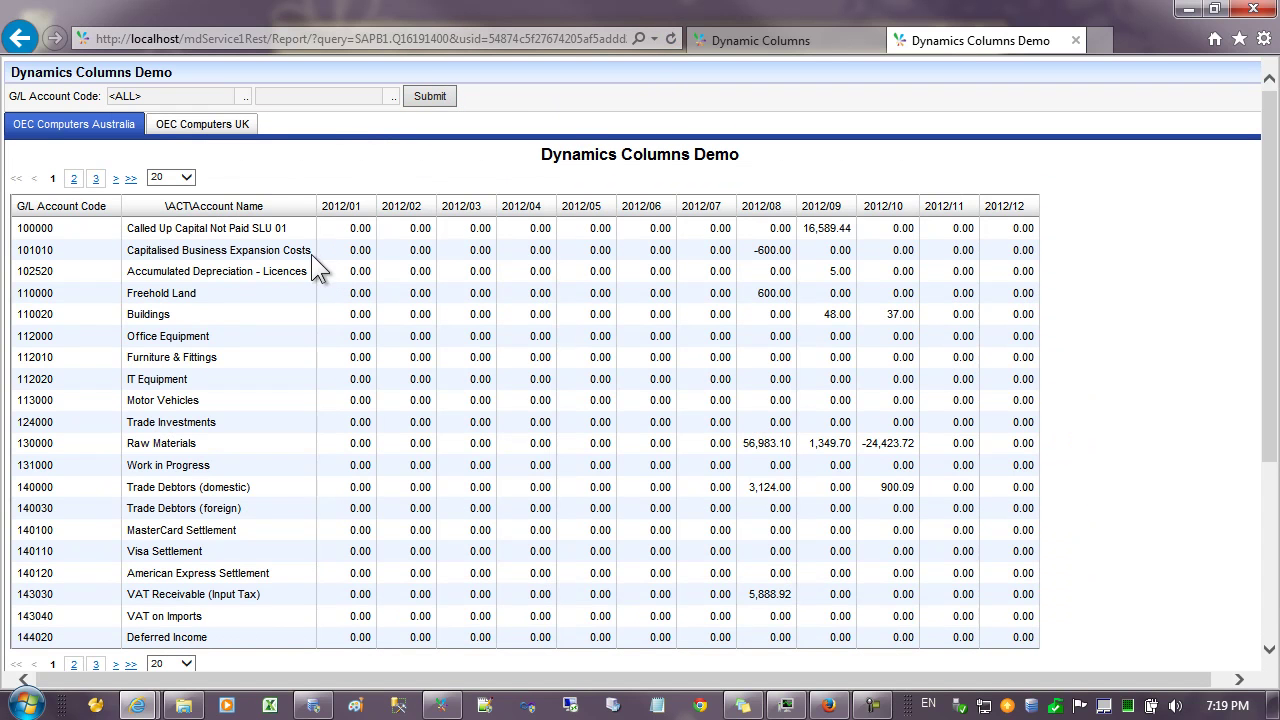
left_click(230, 257)
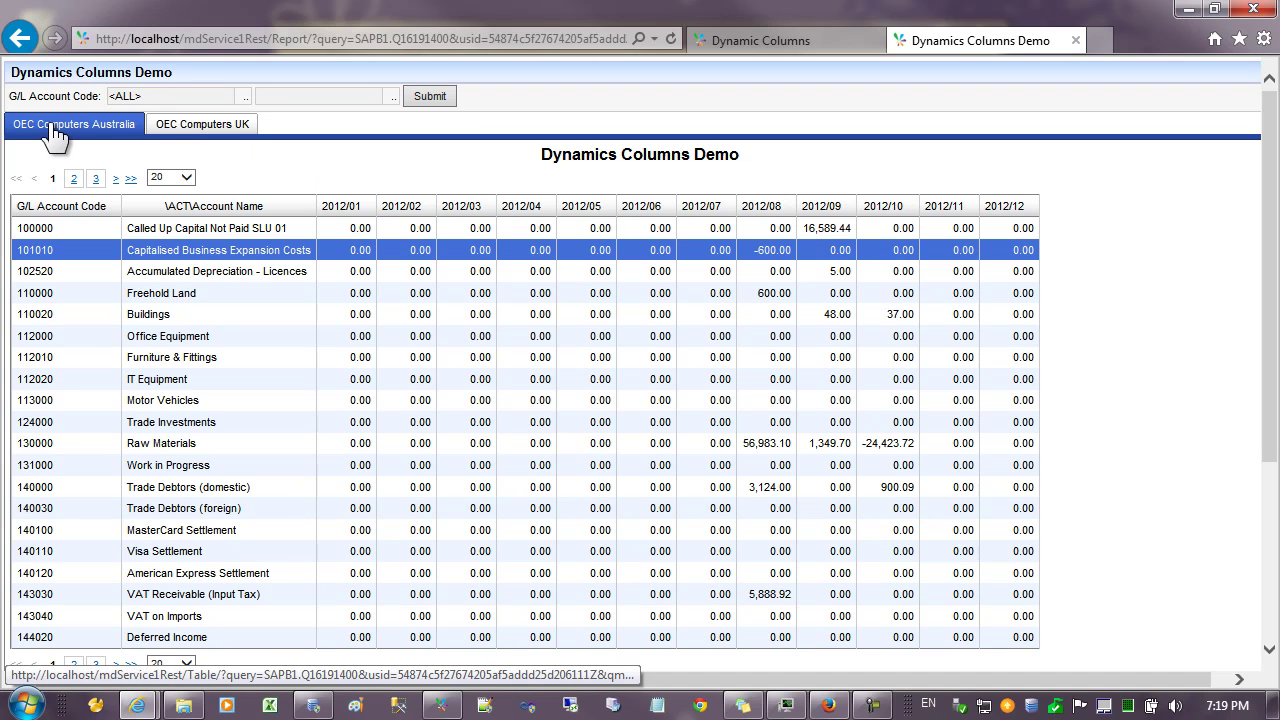
left_click(180, 138)
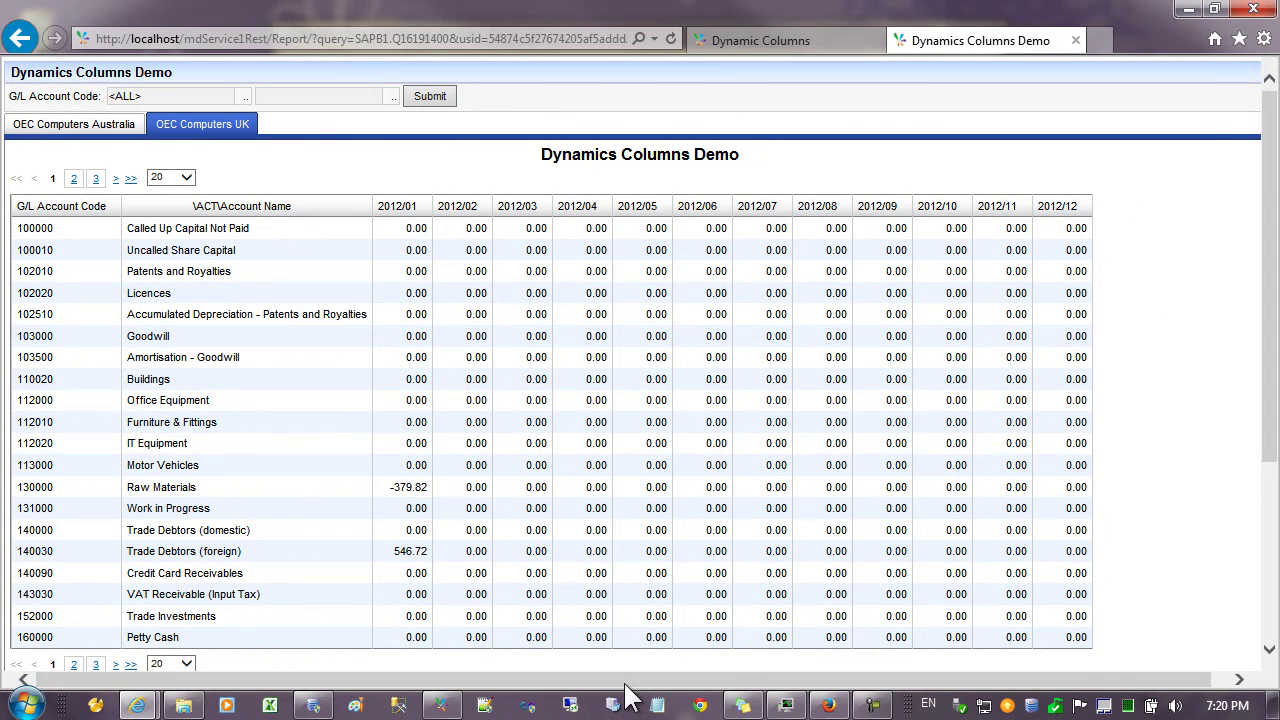
left_click(441, 706)
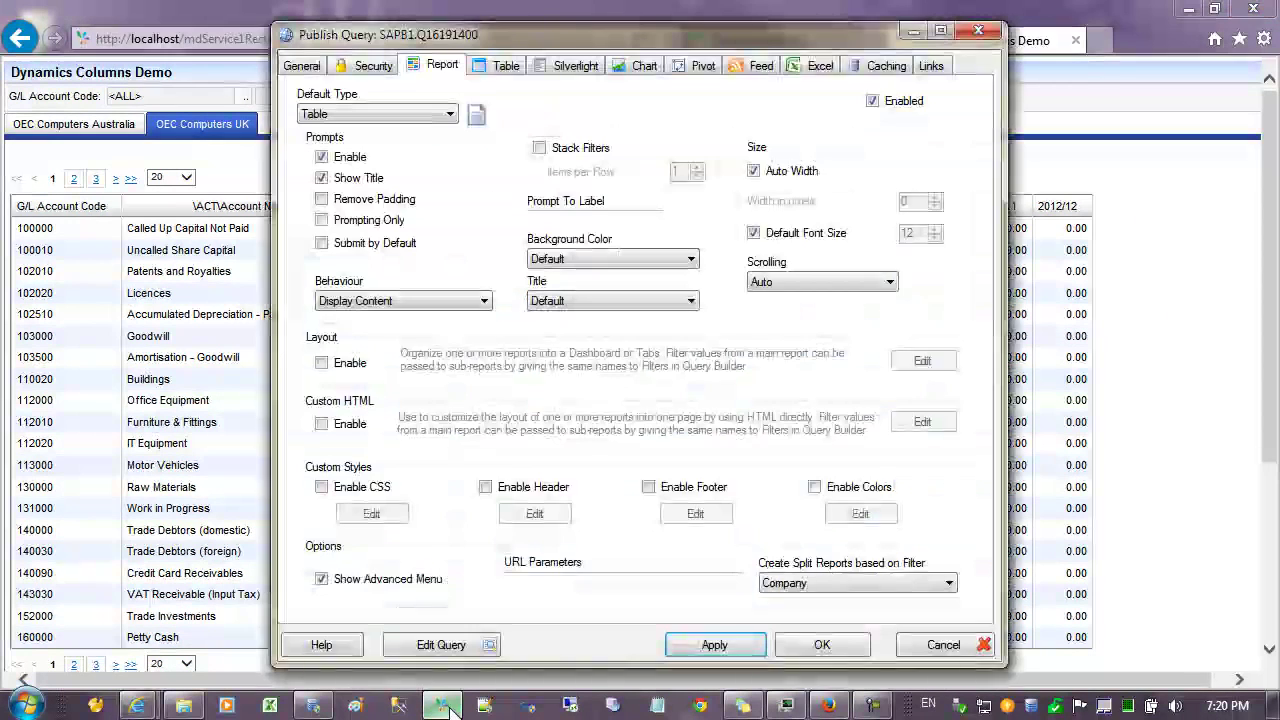
Edit the query and give the Amount output the reference name 'Amount'
left_click(441, 645)
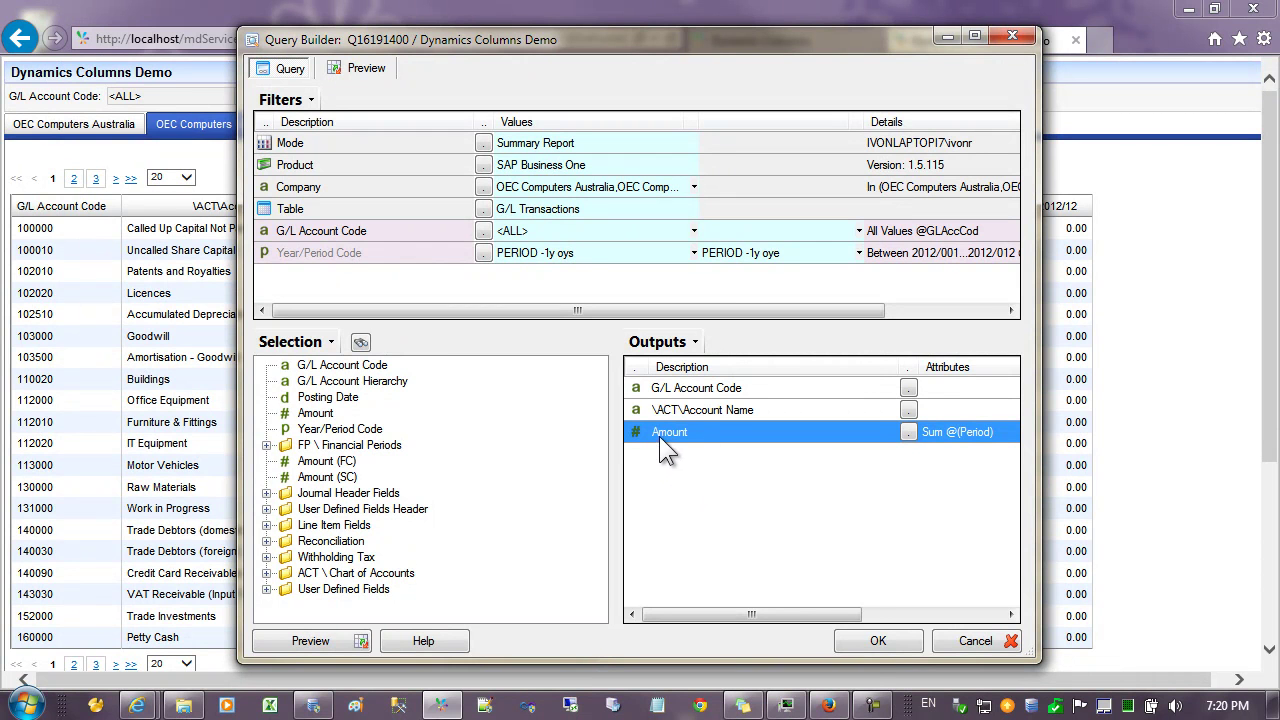
right_click(697, 433)
left_click(777, 344)
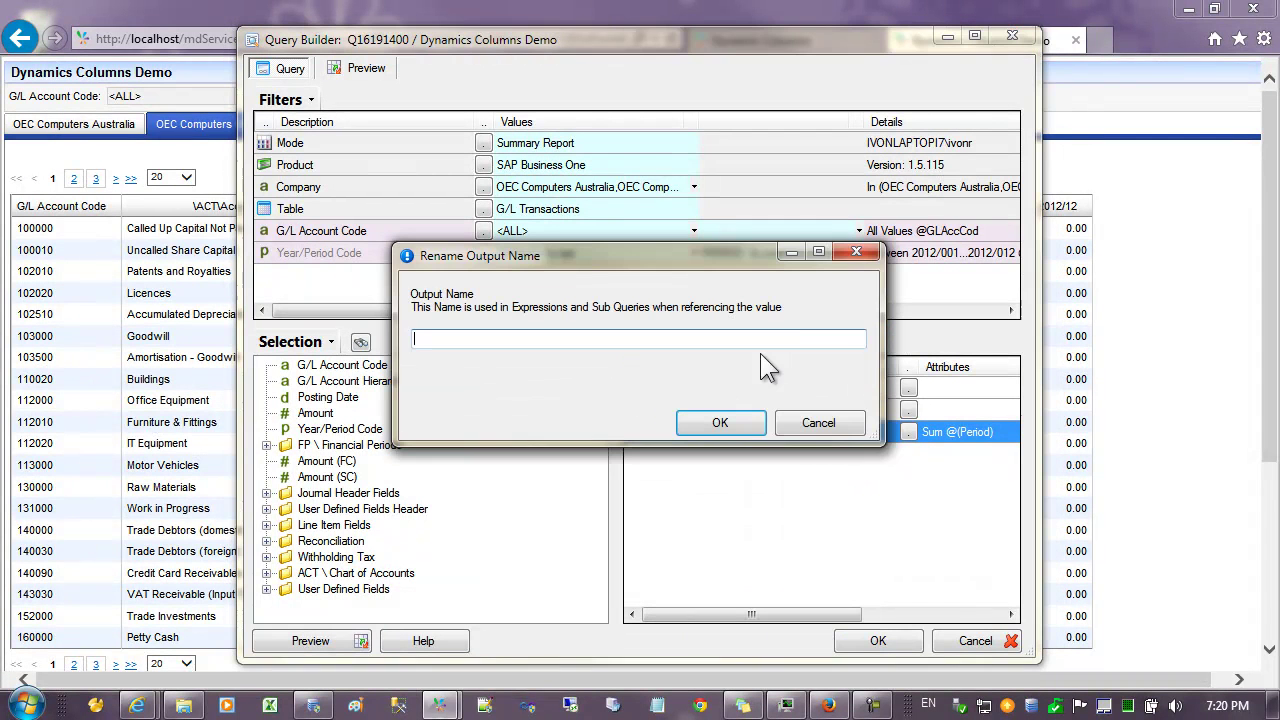
type("Amount")
left_click(714, 423)
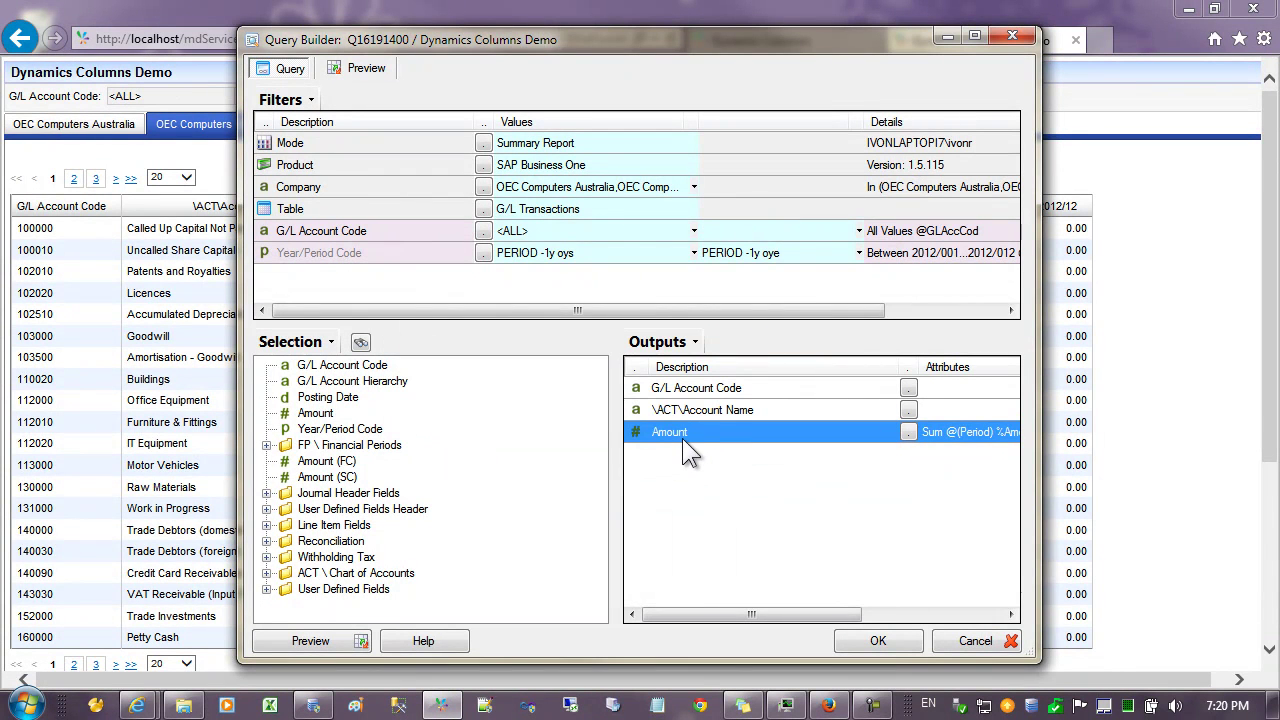
Add an expression output whose formula is {%Amount} from the current row
right_click(679, 436)
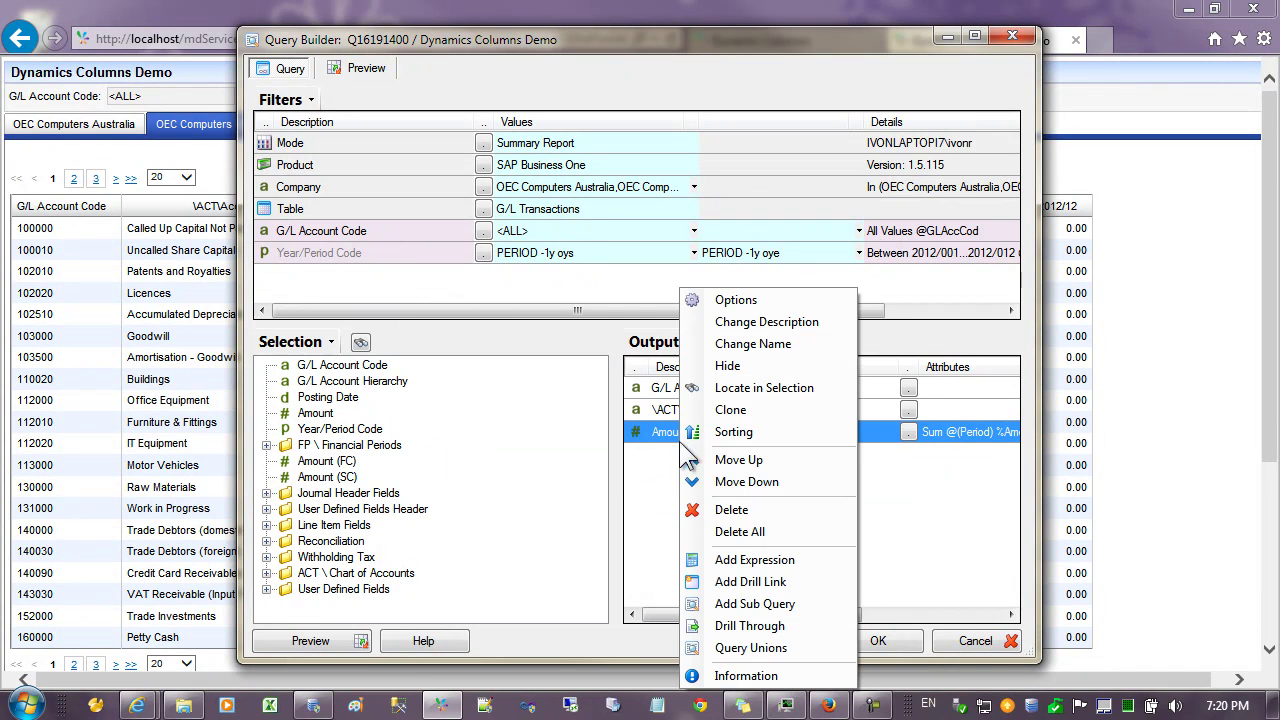
left_click(754, 559)
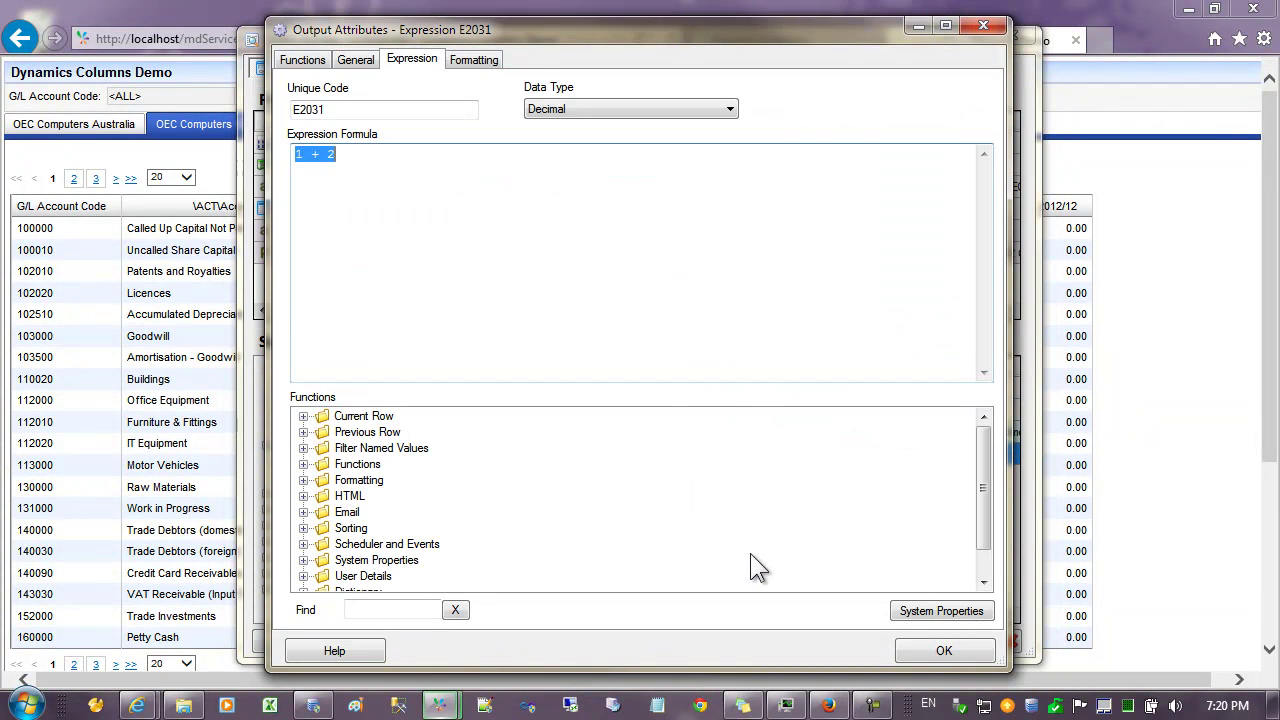
left_click(303, 416)
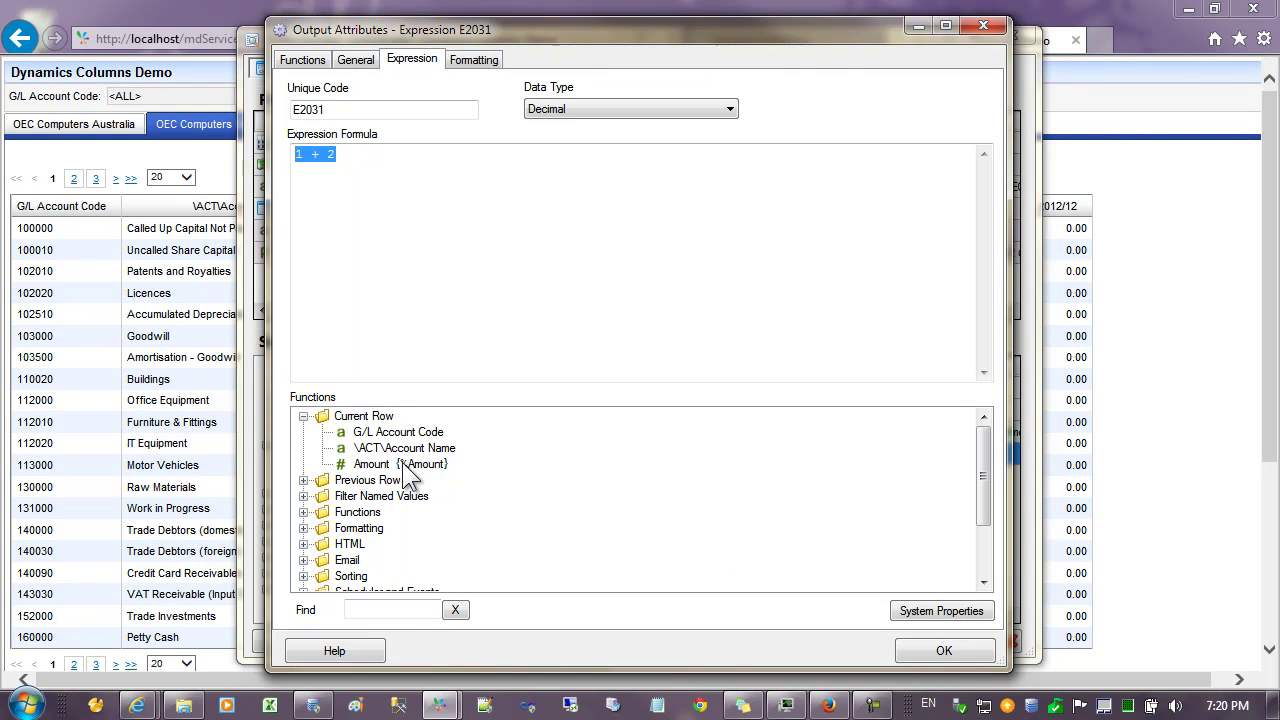
left_click_drag(428, 476, 390, 166)
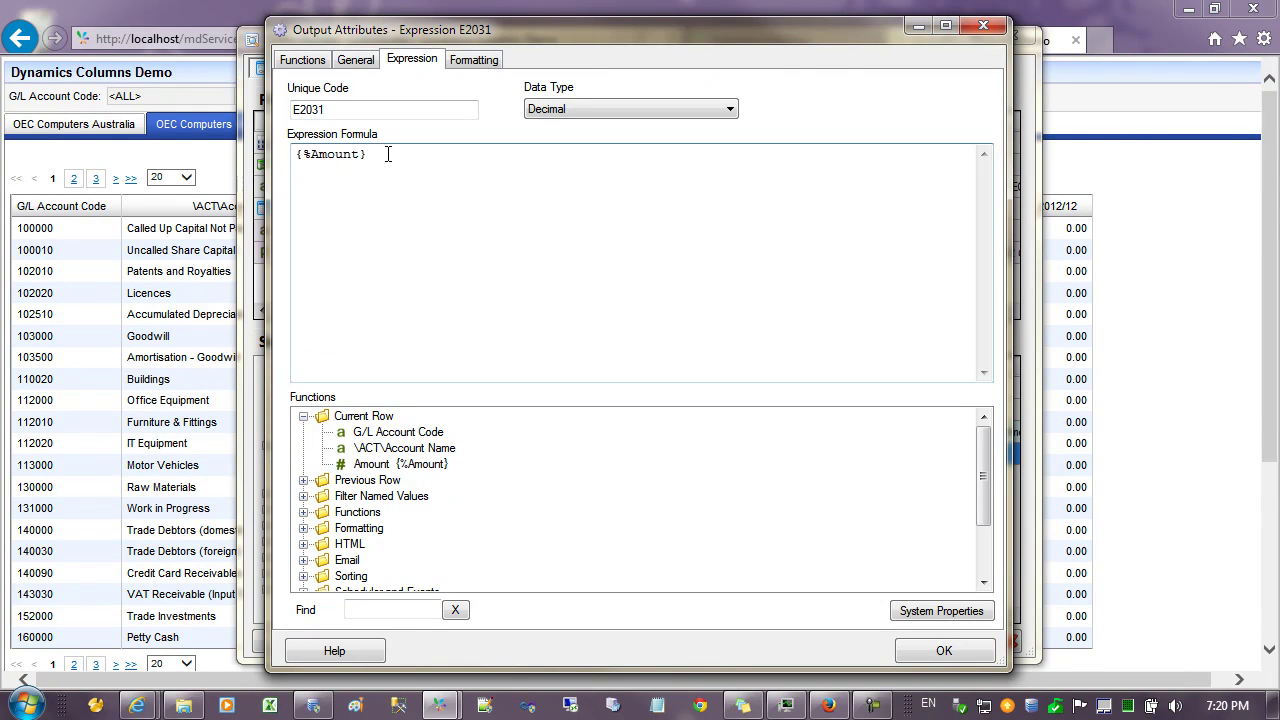
left_click(944, 651)
Give the new expression output the description 'Total'
right_click(684, 454)
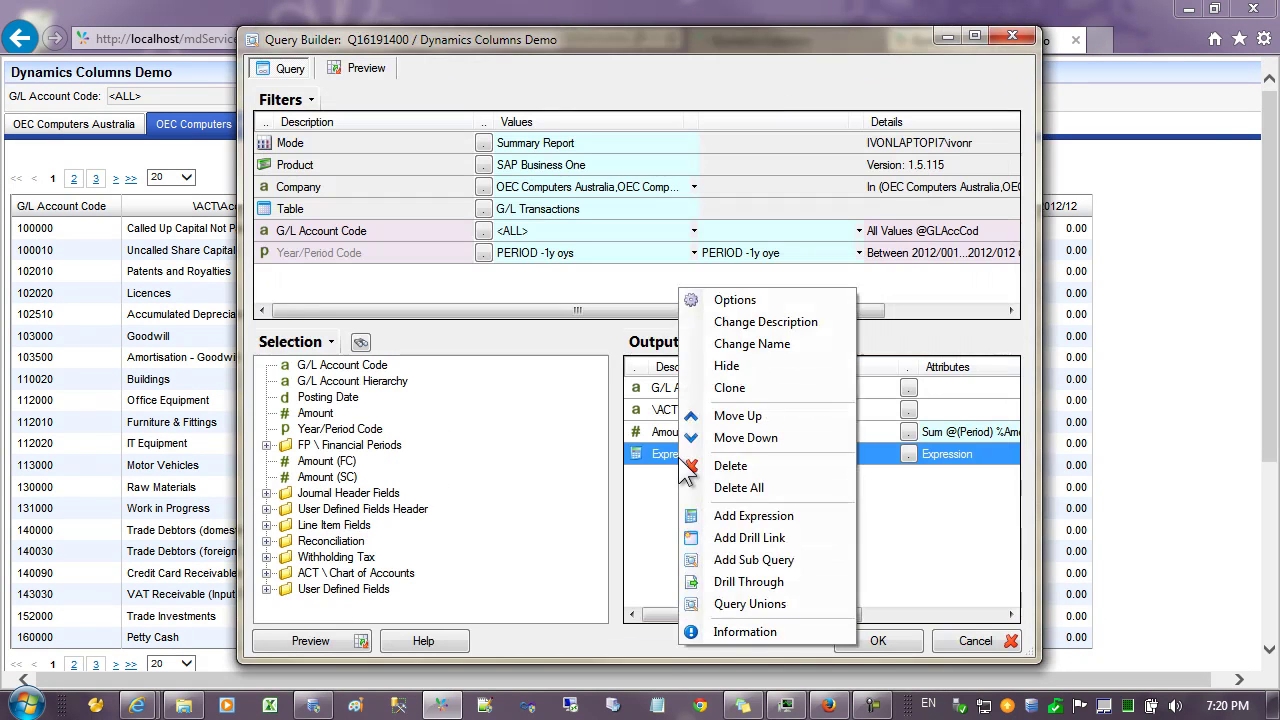
left_click(740, 323)
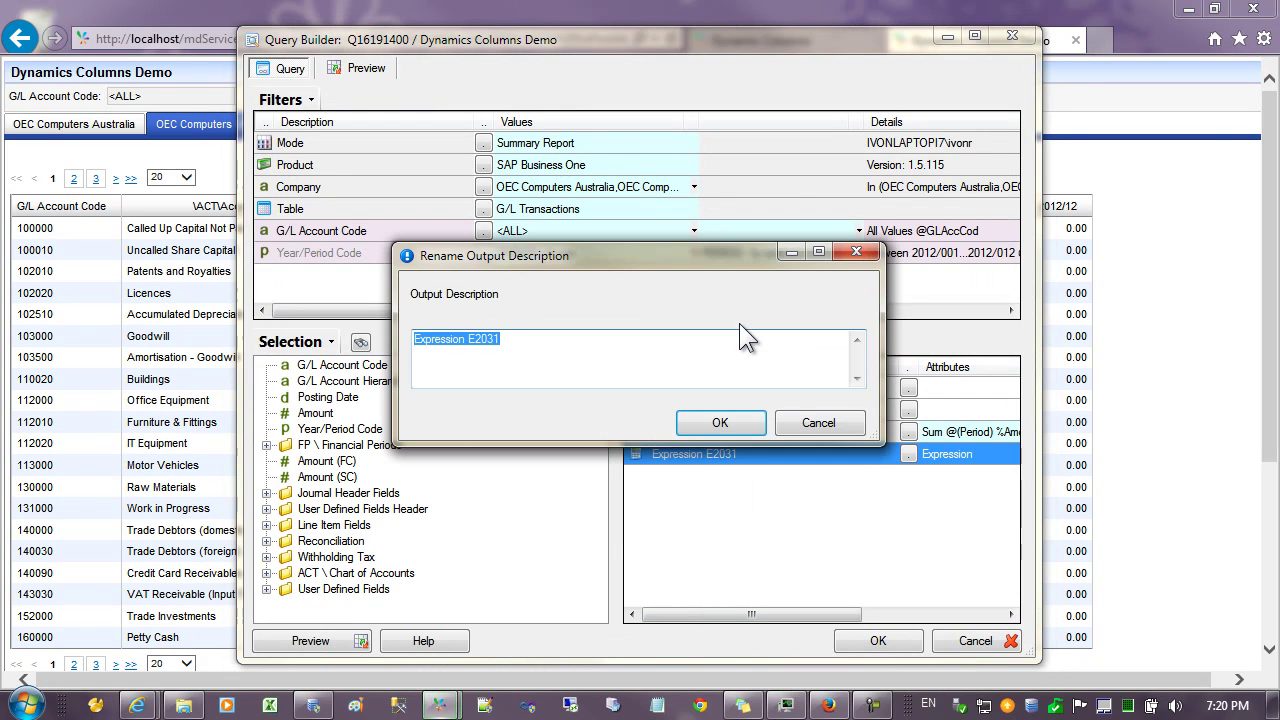
type("Total")
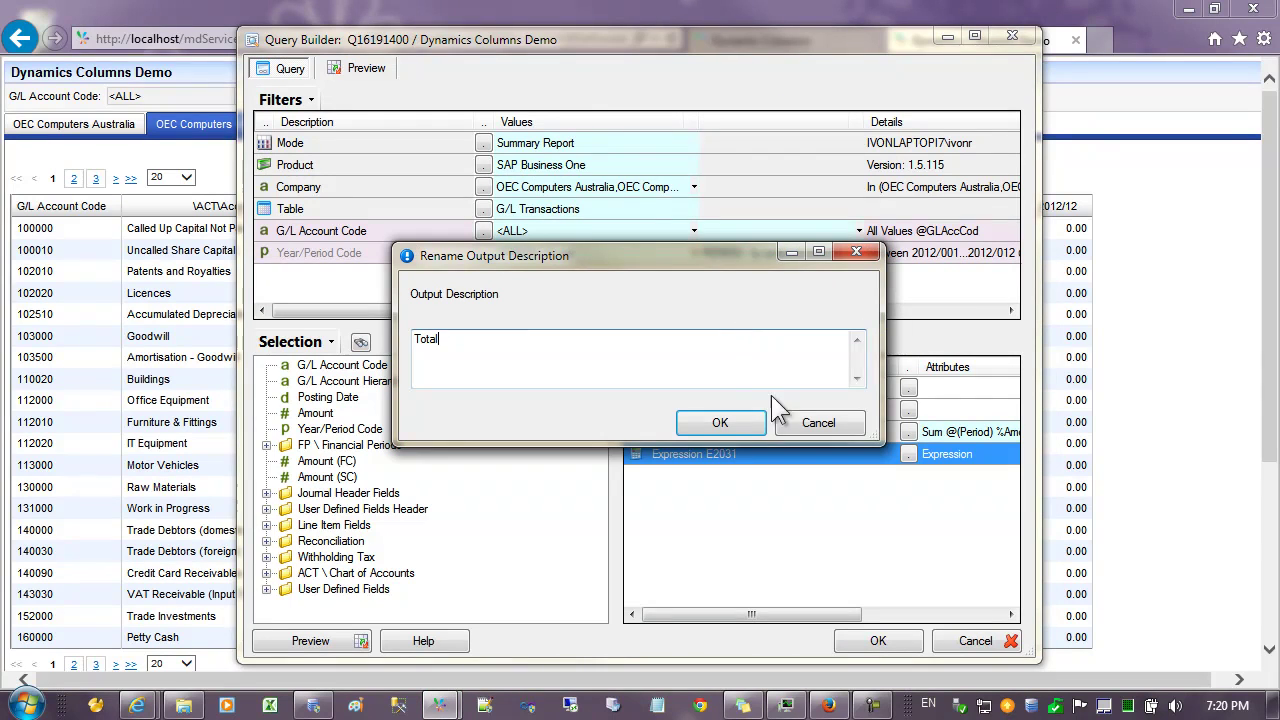
left_click(726, 424)
left_click(660, 436)
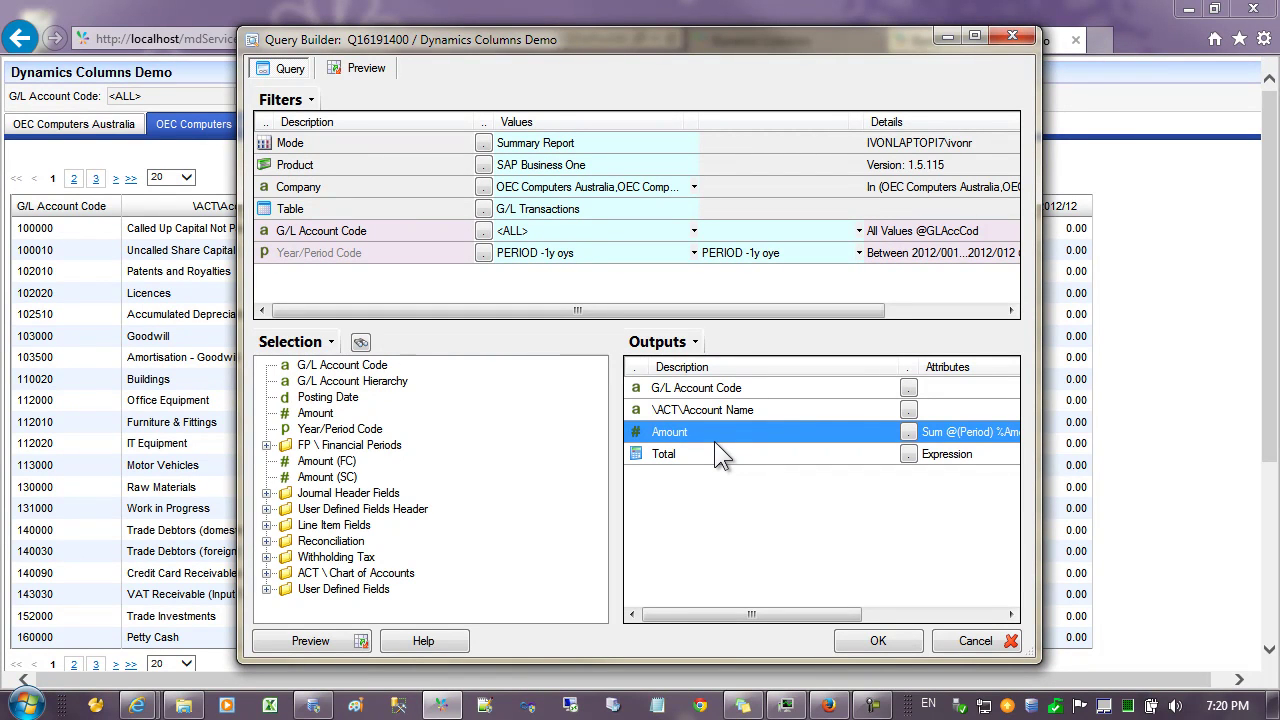
left_click(687, 454)
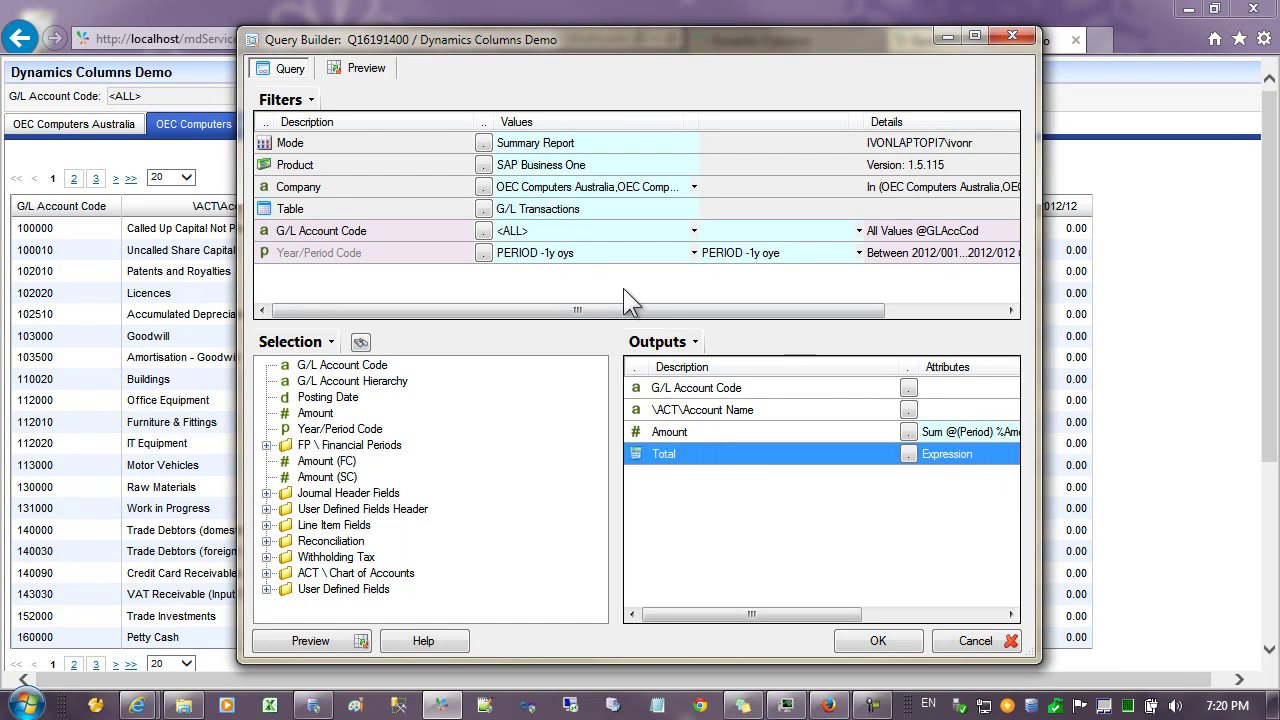
Preview the query and scroll across to check Total values such as 16,589.44 and 33,529.26
left_click(398, 262)
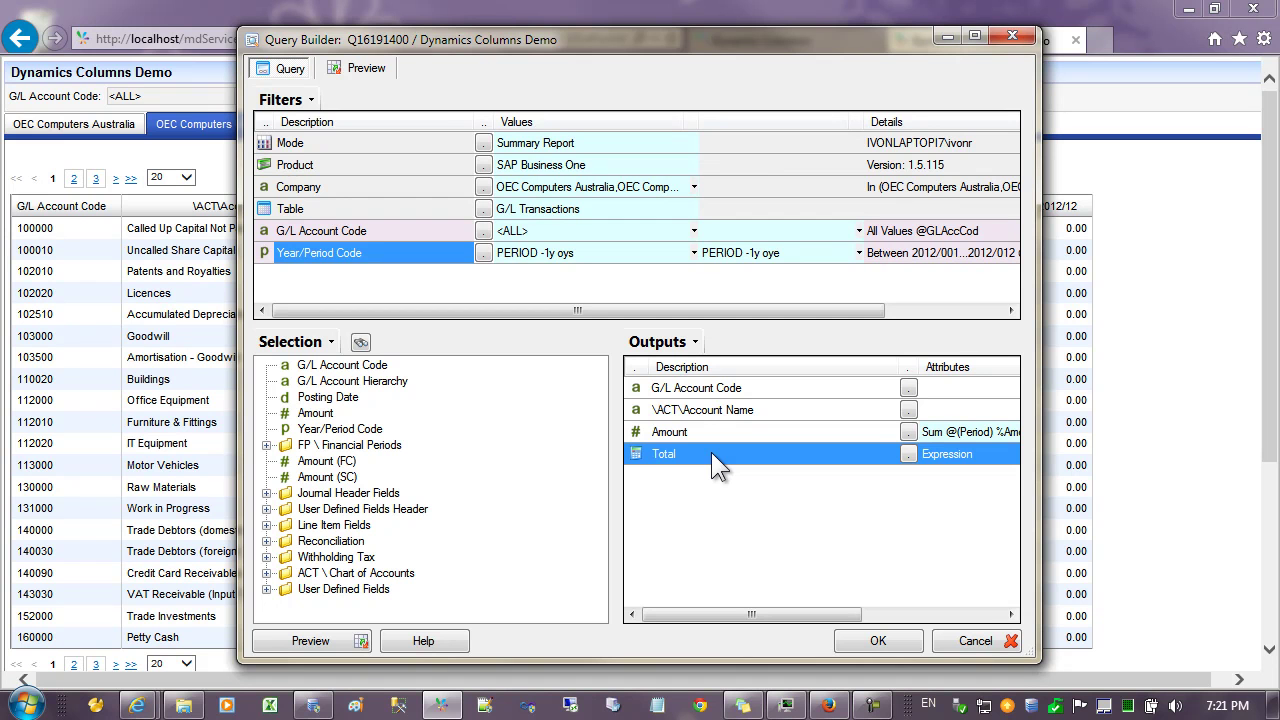
left_click(292, 639)
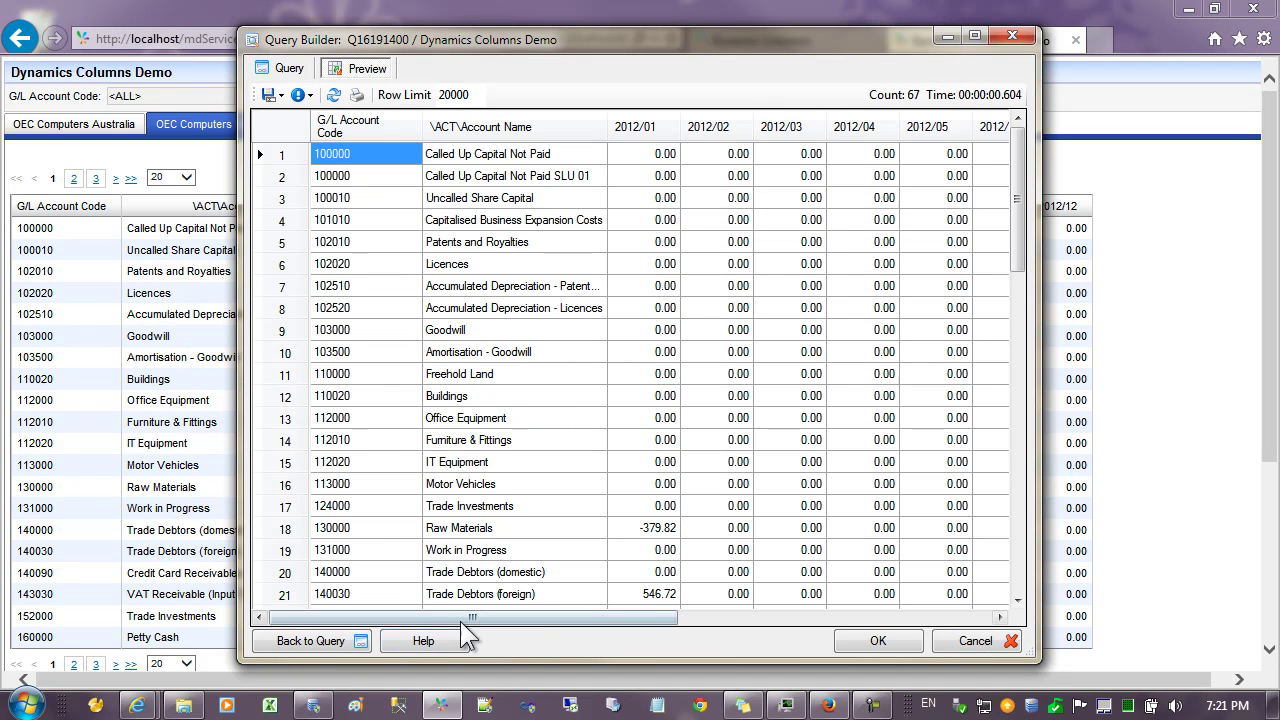
left_click_drag(460, 621, 799, 622)
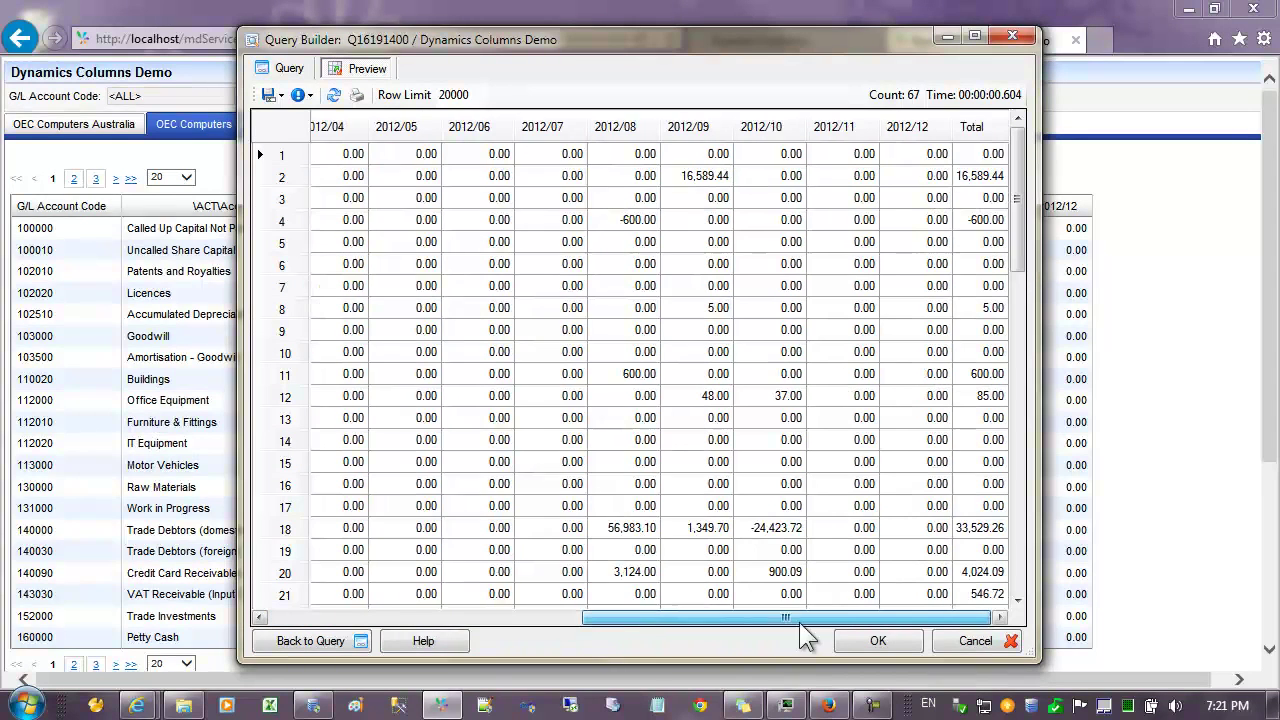
left_click_drag(664, 616, 340, 616)
Add Amount (FC) as an output bound to the Period filter
left_click(289, 68)
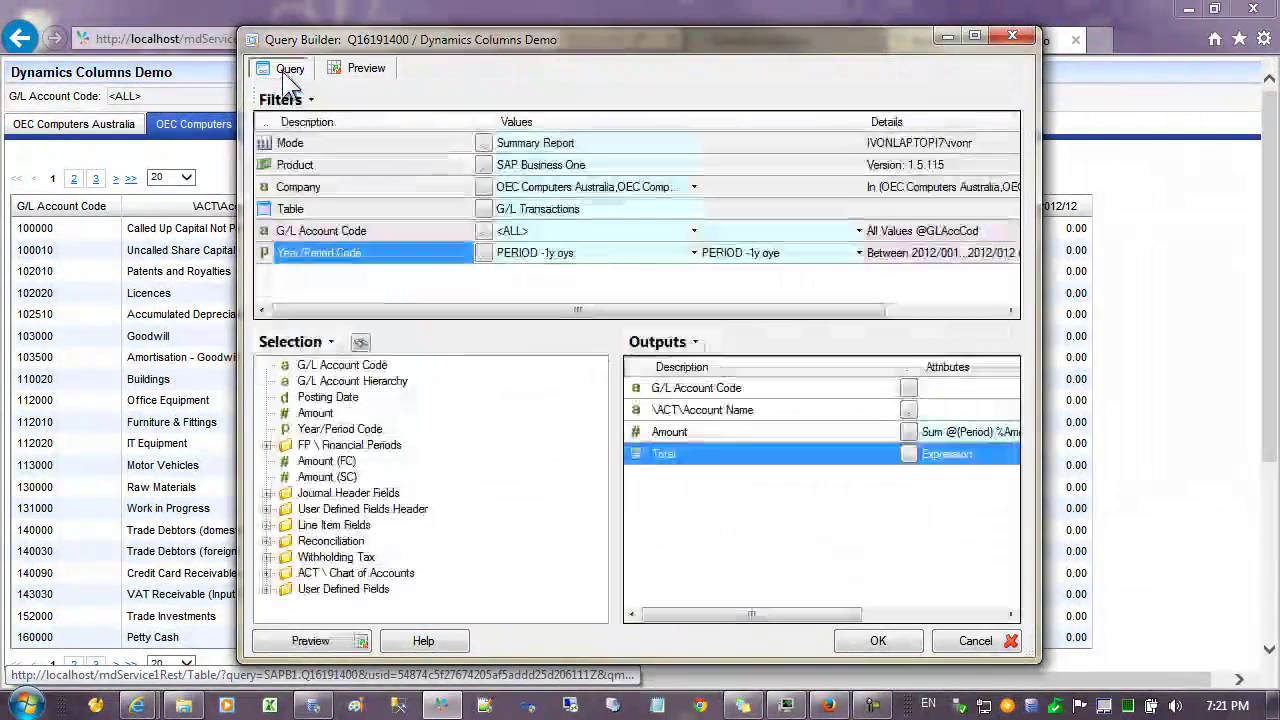
left_click_drag(330, 461, 679, 449)
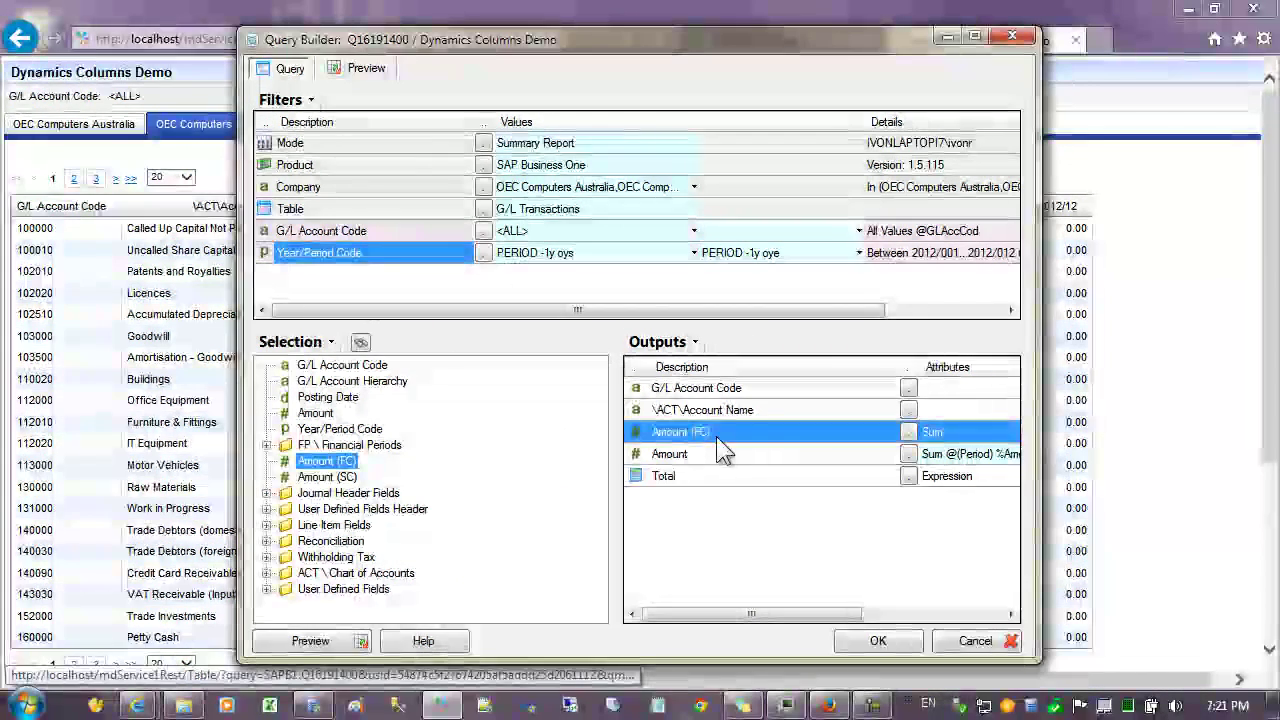
double_click(717, 436)
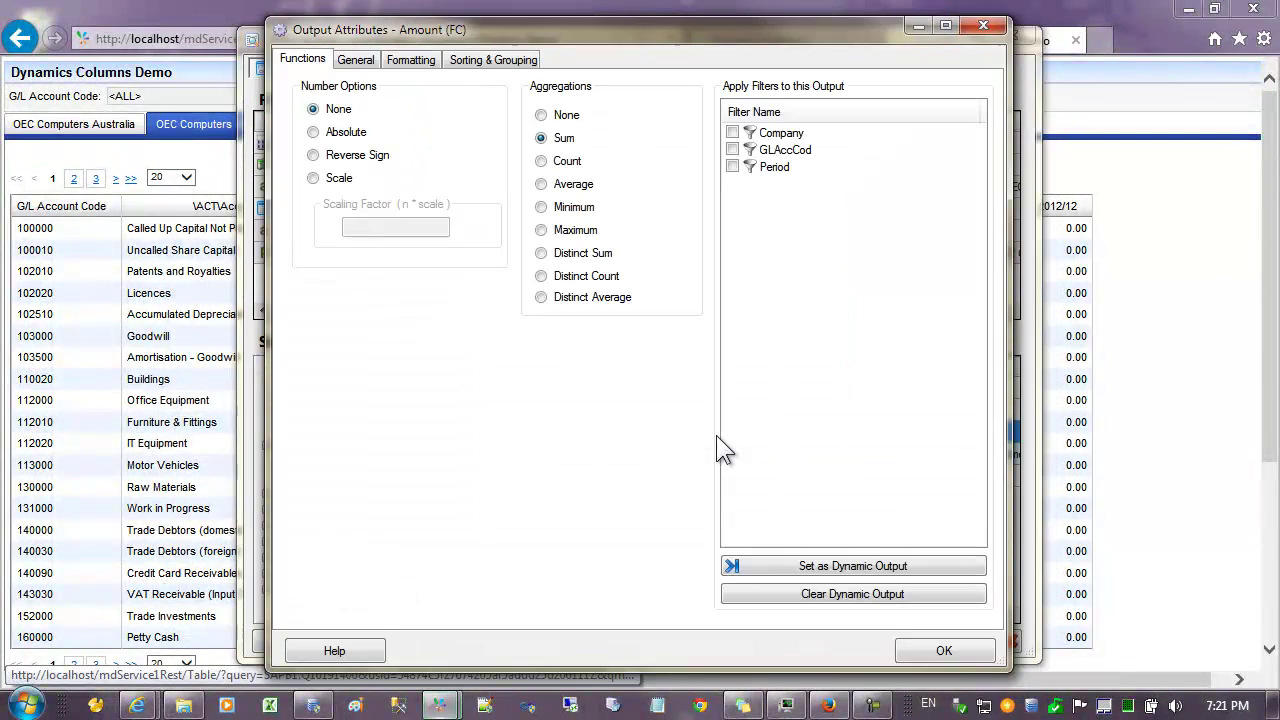
left_click(773, 166)
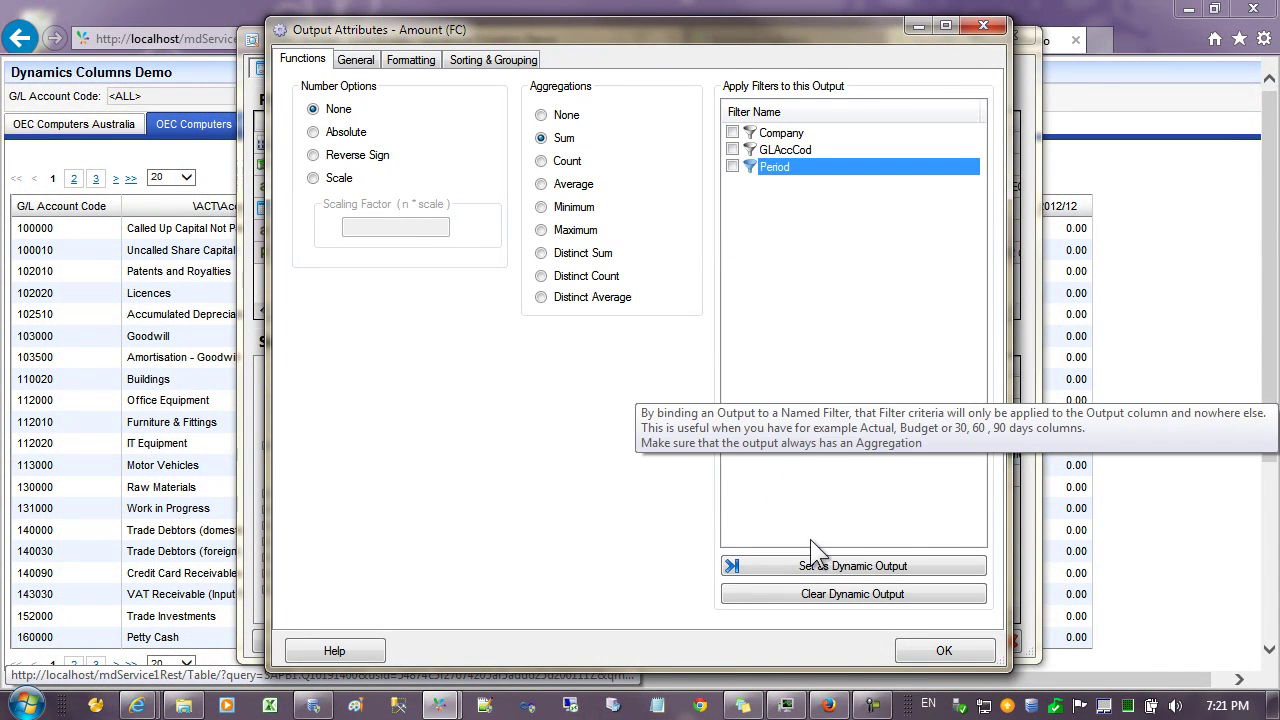
left_click(948, 652)
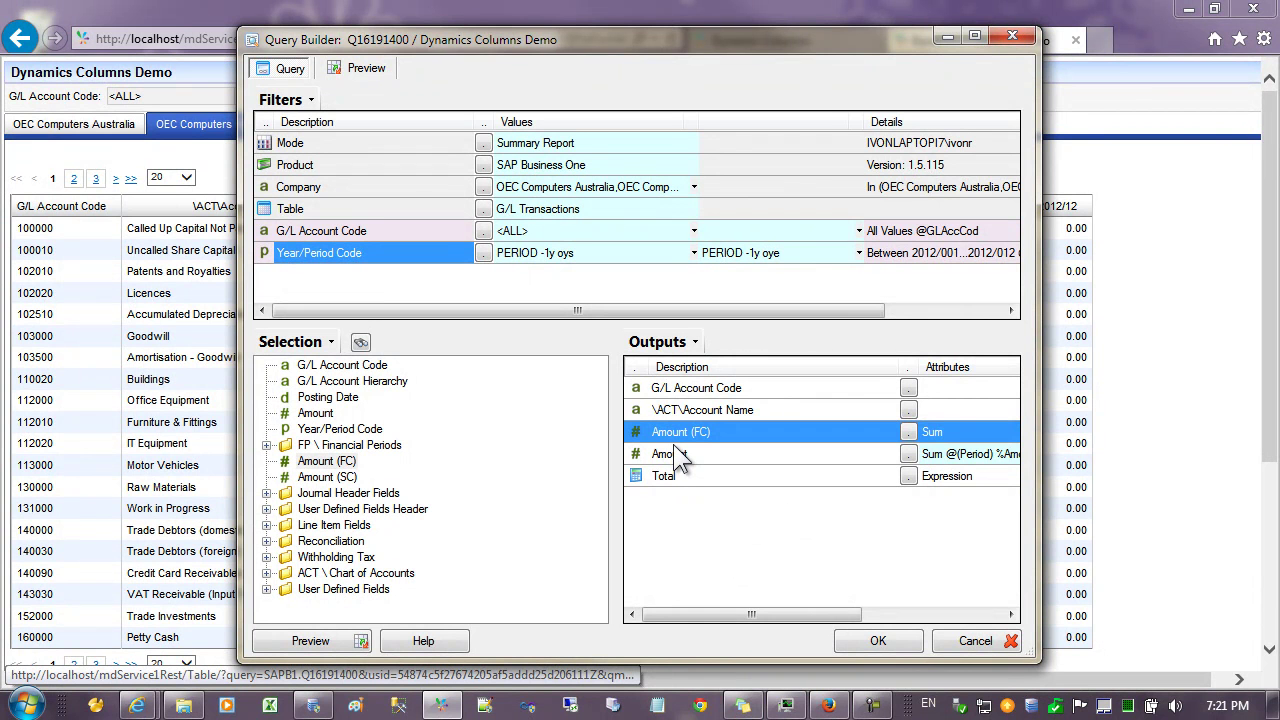
Remove Amount (FC) from the outputs and add Posting Date as a query filter
left_click(961, 450)
left_click(963, 430)
left_click(812, 455)
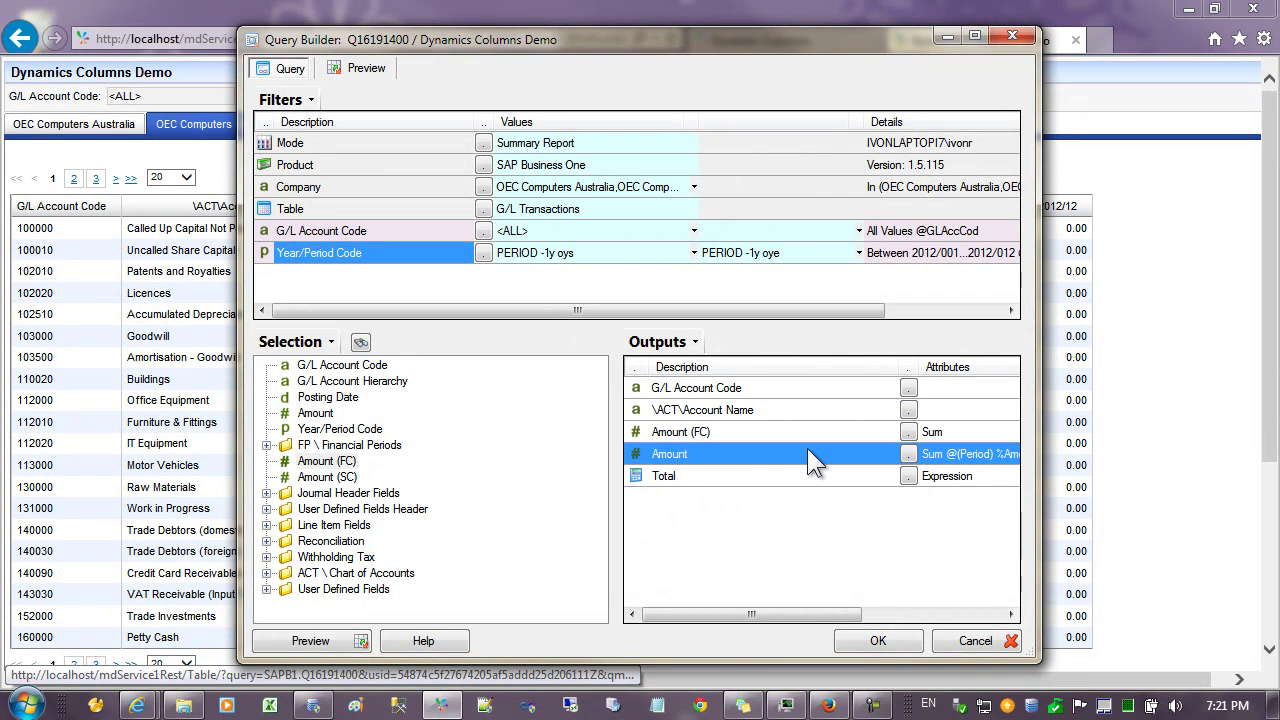
left_click_drag(680, 432, 390, 445)
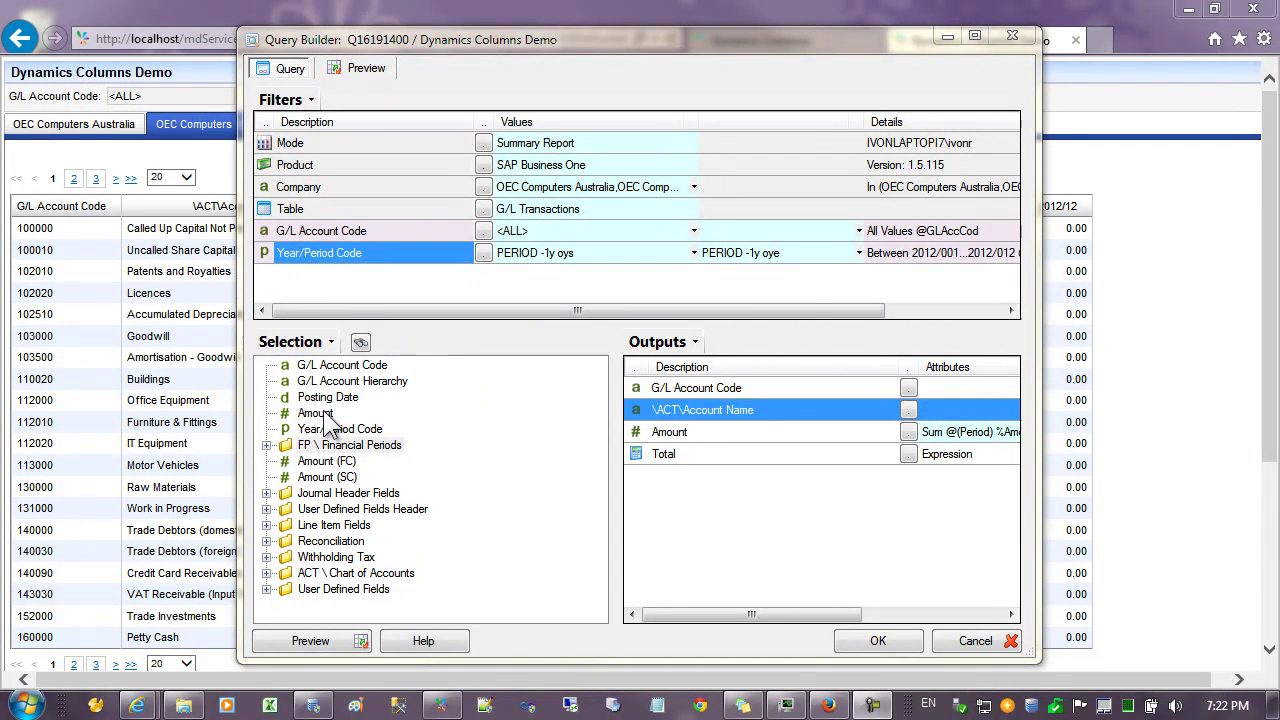
left_click_drag(325, 399, 367, 293)
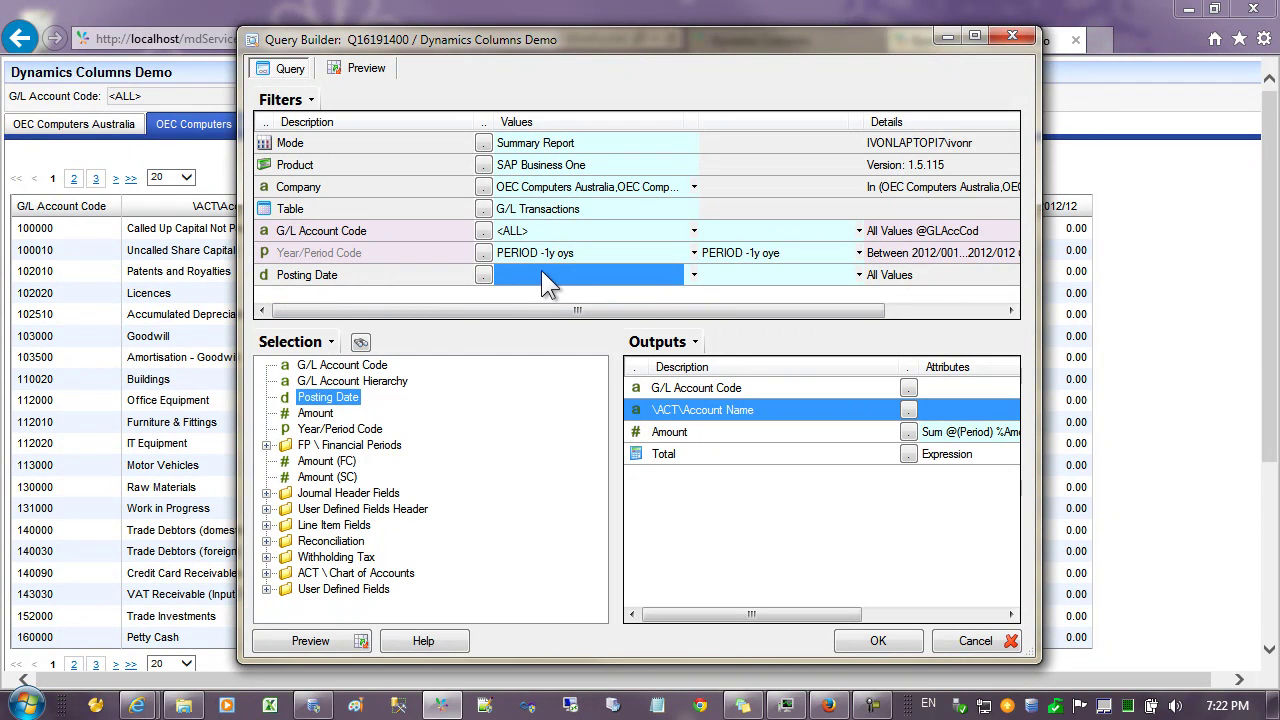
Set Posting Date options to span 16 August 2012 to 31 December 2012 with -1 year offsets
left_click(484, 276)
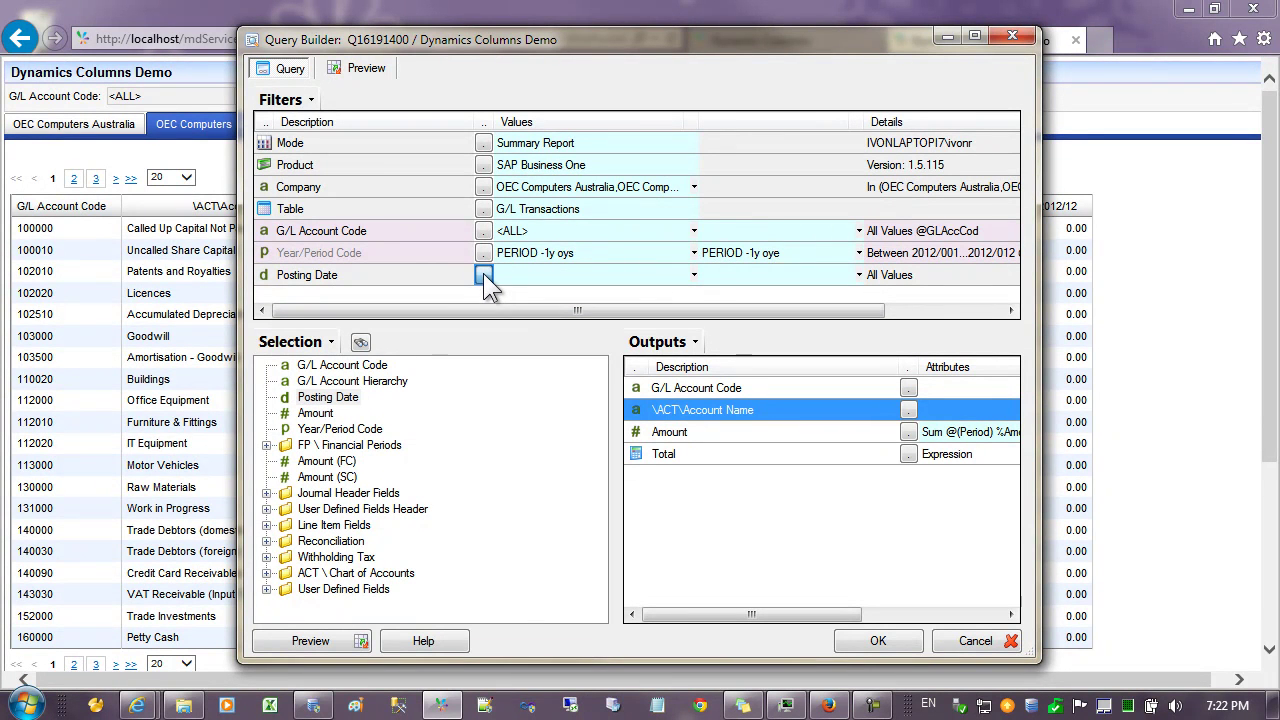
left_click(484, 276)
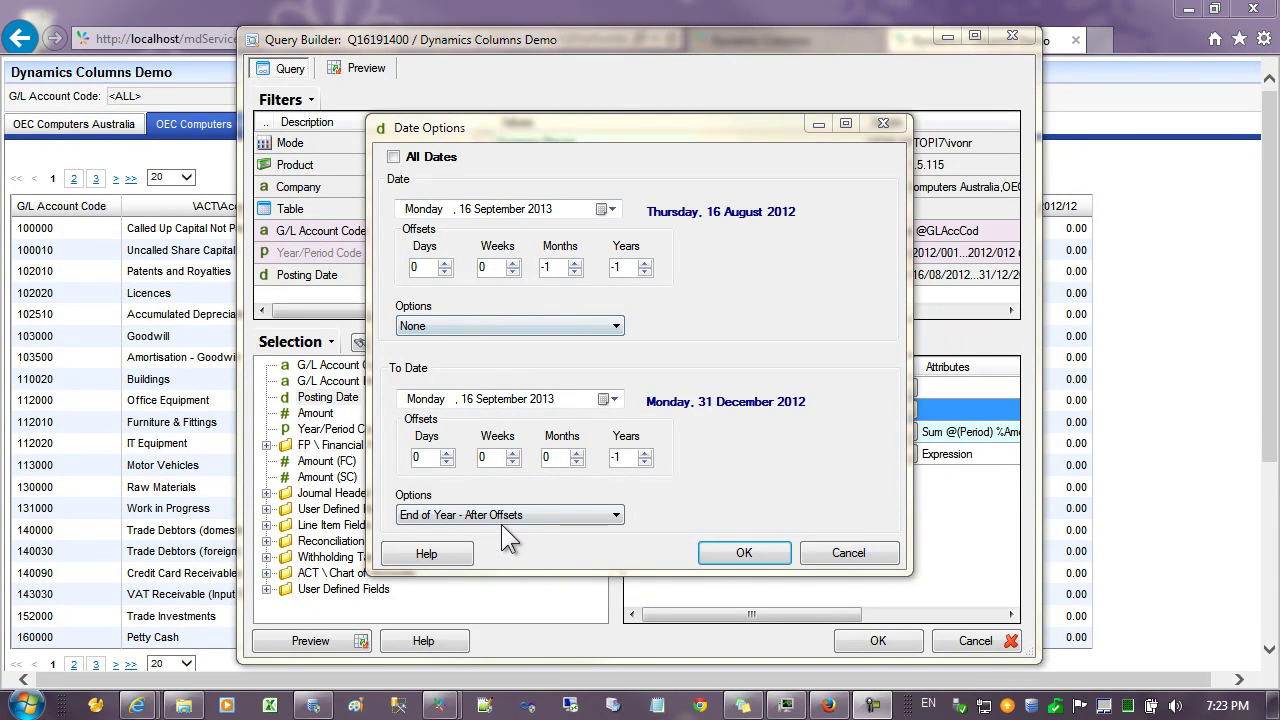
Confirm the date range and rename the Posting Date filter to 'PostingDate'
left_click(745, 548)
left_click(359, 273)
right_click(359, 273)
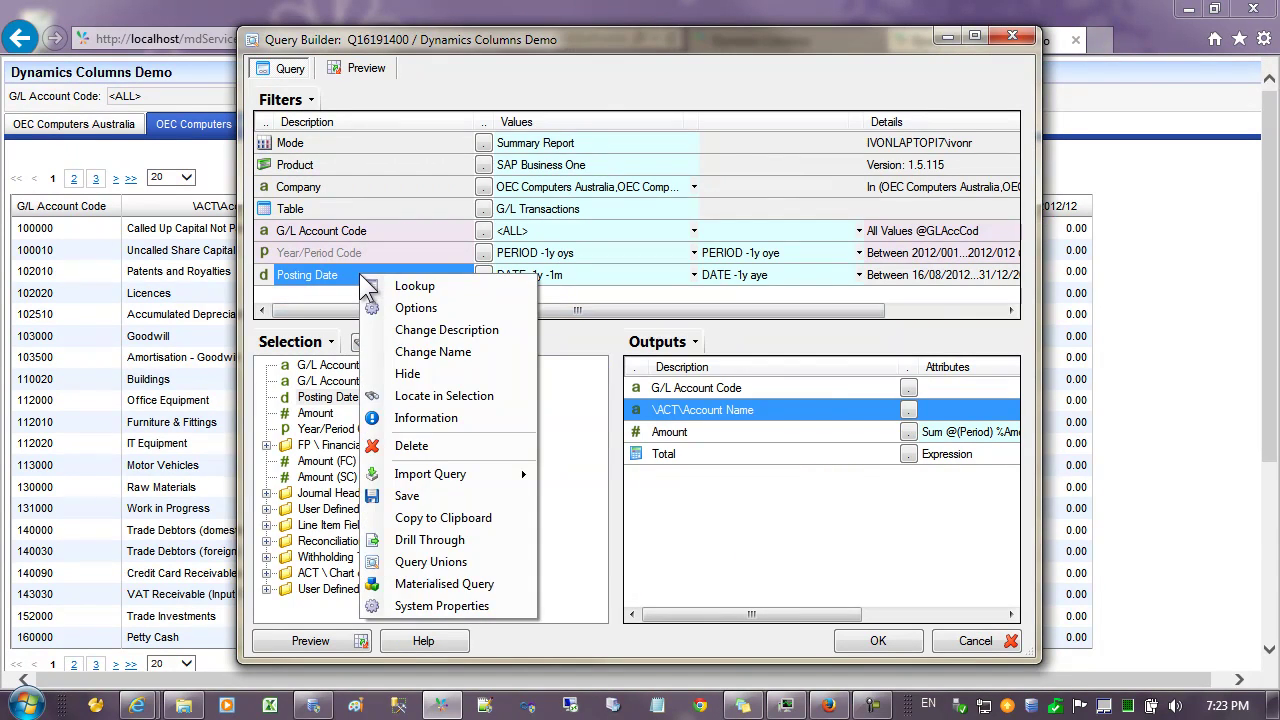
left_click(431, 353)
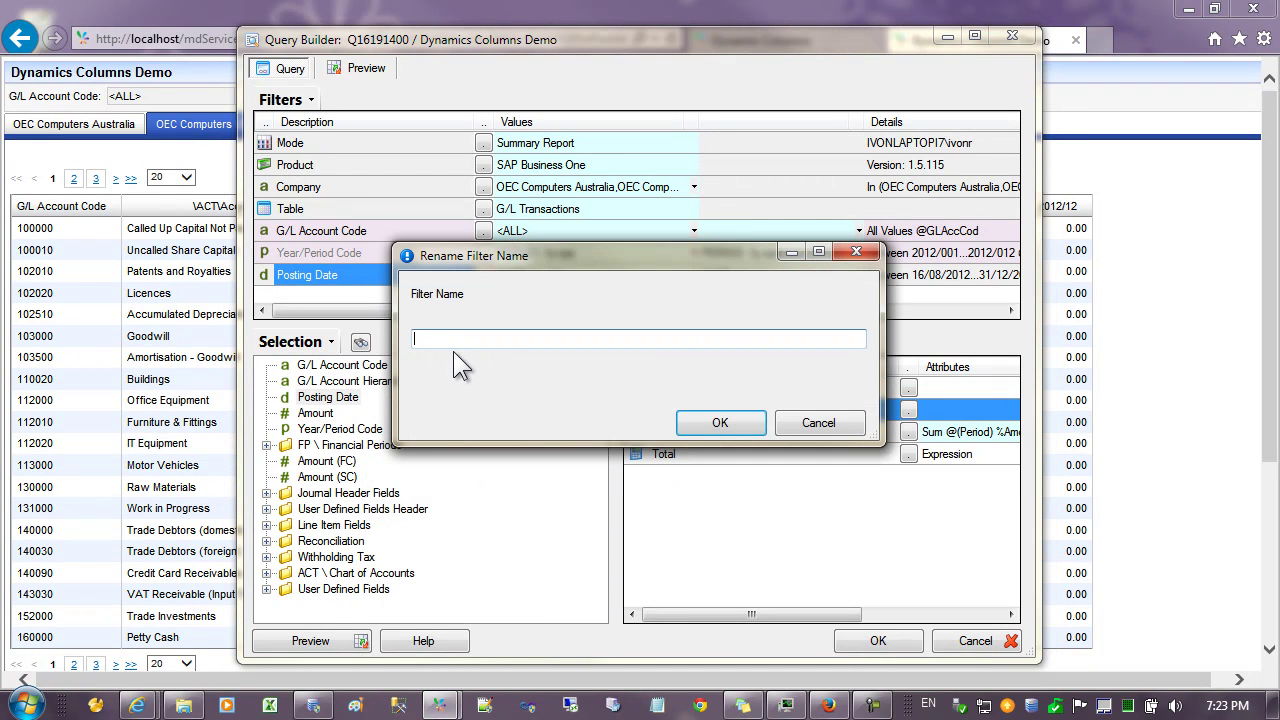
type("PostingDate")
left_click(703, 421)
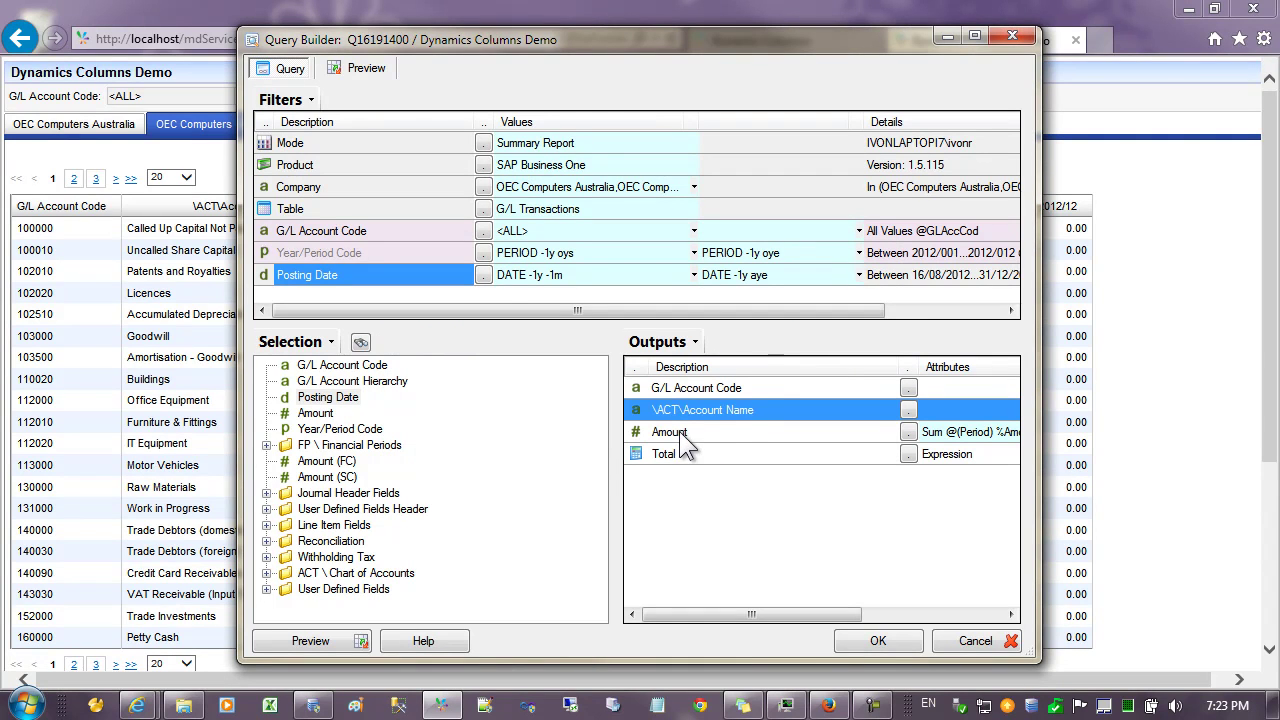
Switch the Amount output from Period to PostingDate and make PostingDate its dynamic output
left_click(679, 433)
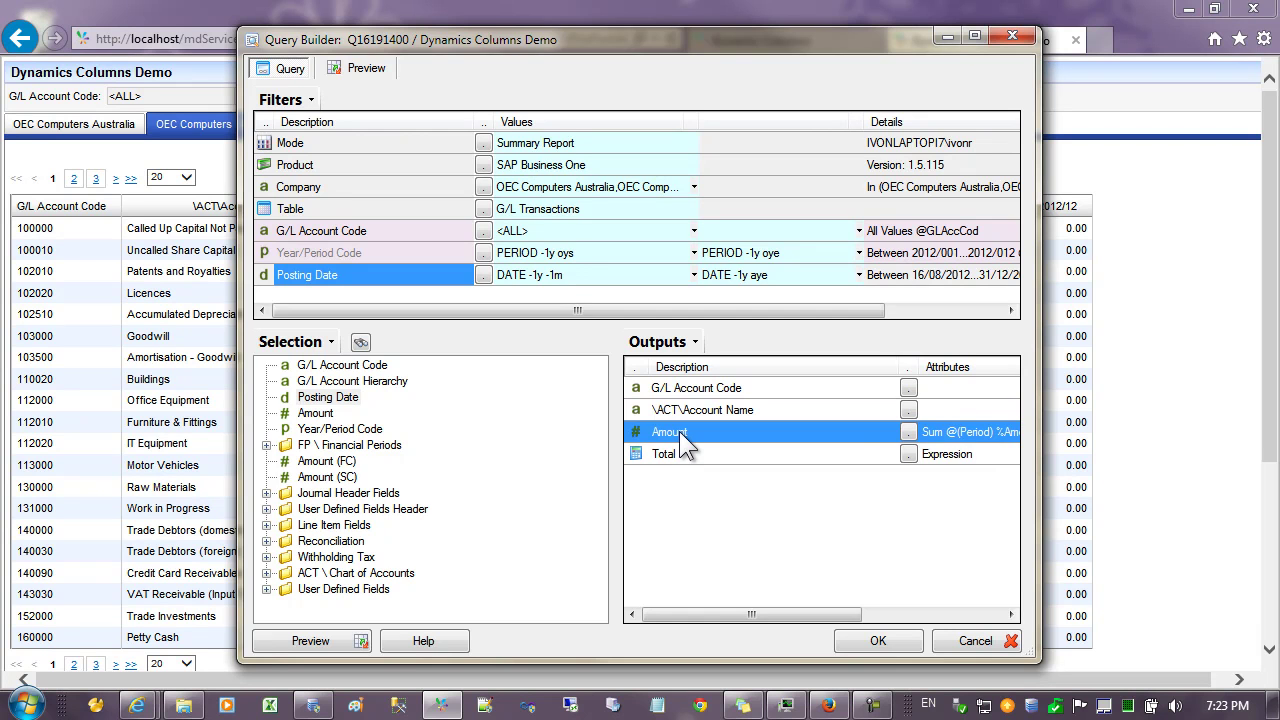
double_click(679, 431)
left_click(775, 168)
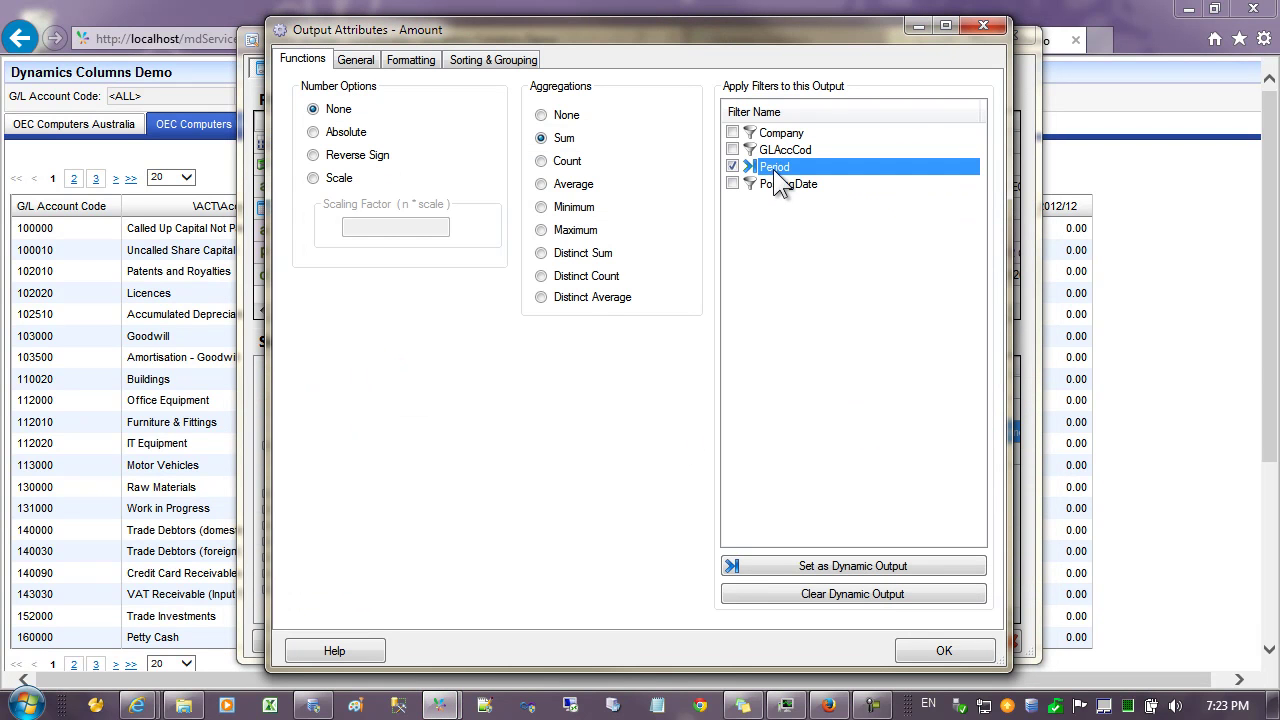
left_click(858, 595)
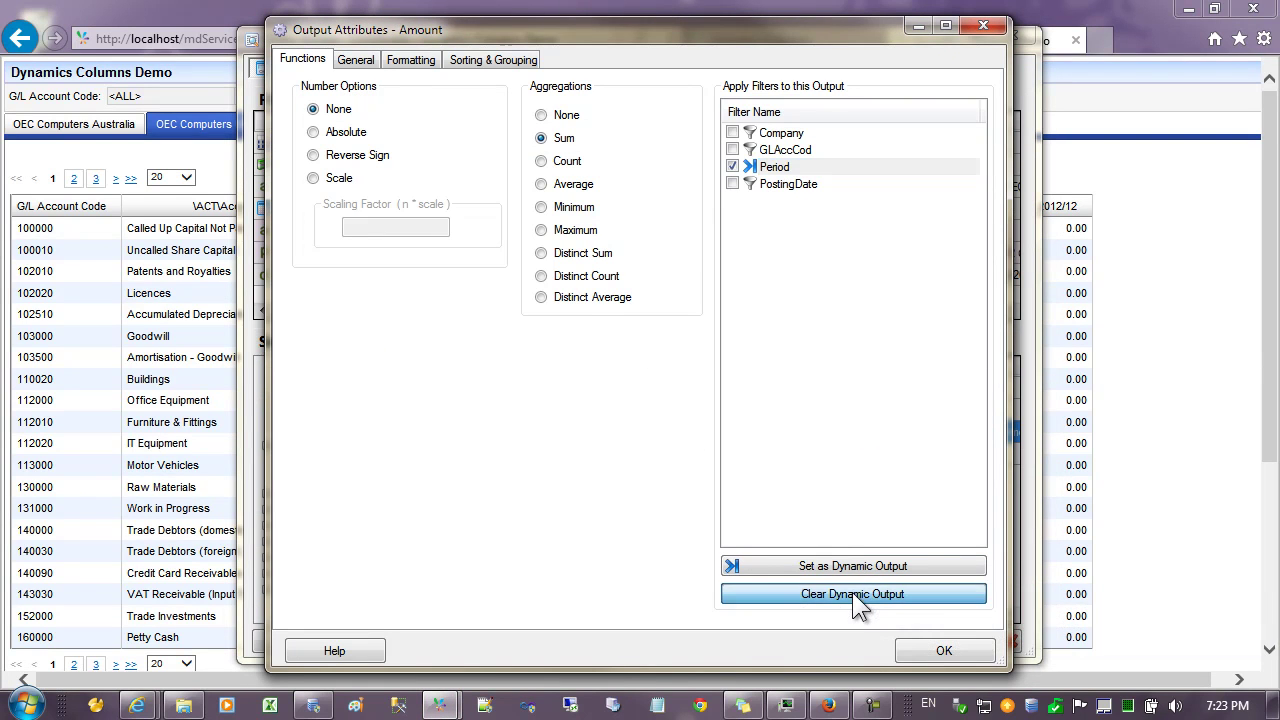
left_click(734, 168)
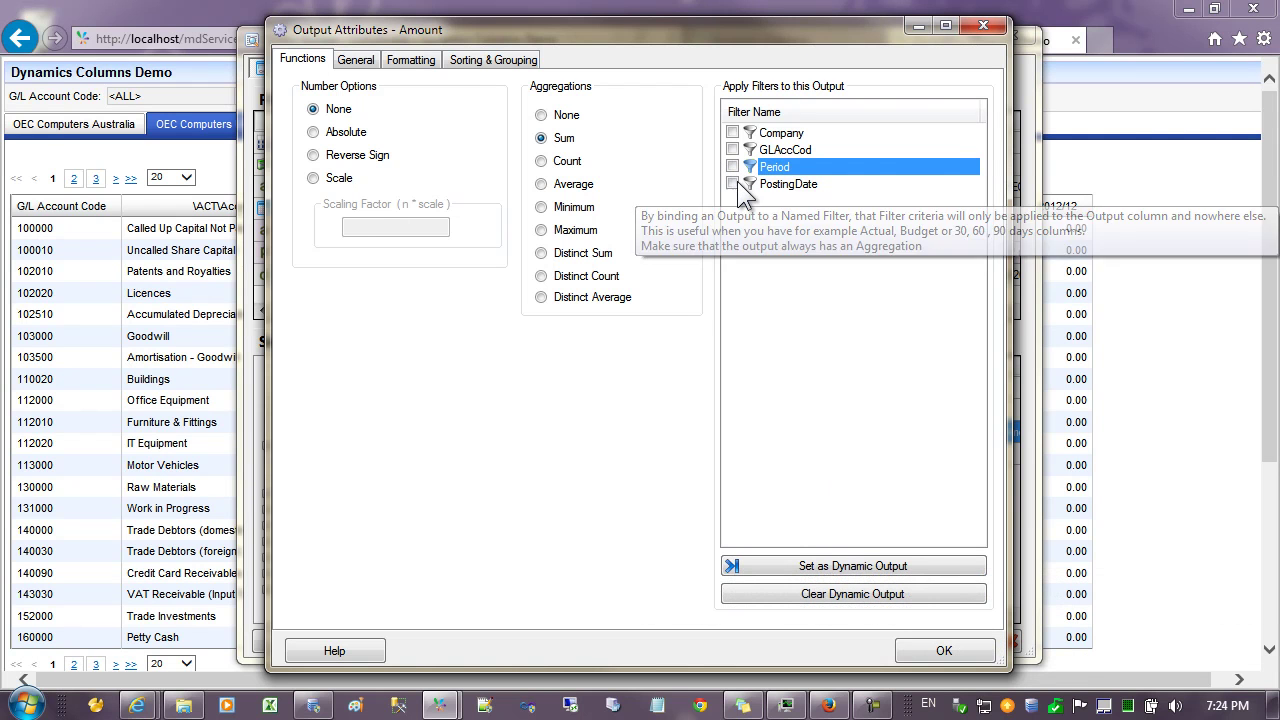
left_click(733, 184)
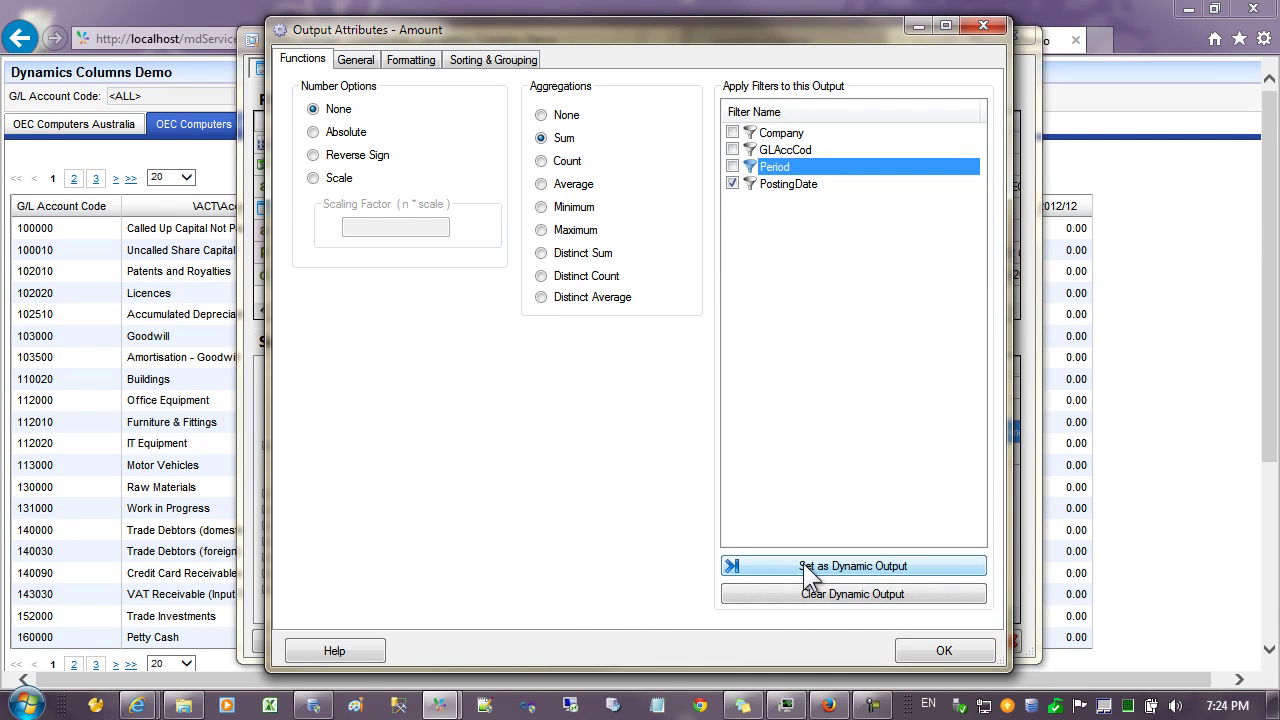
left_click(786, 185)
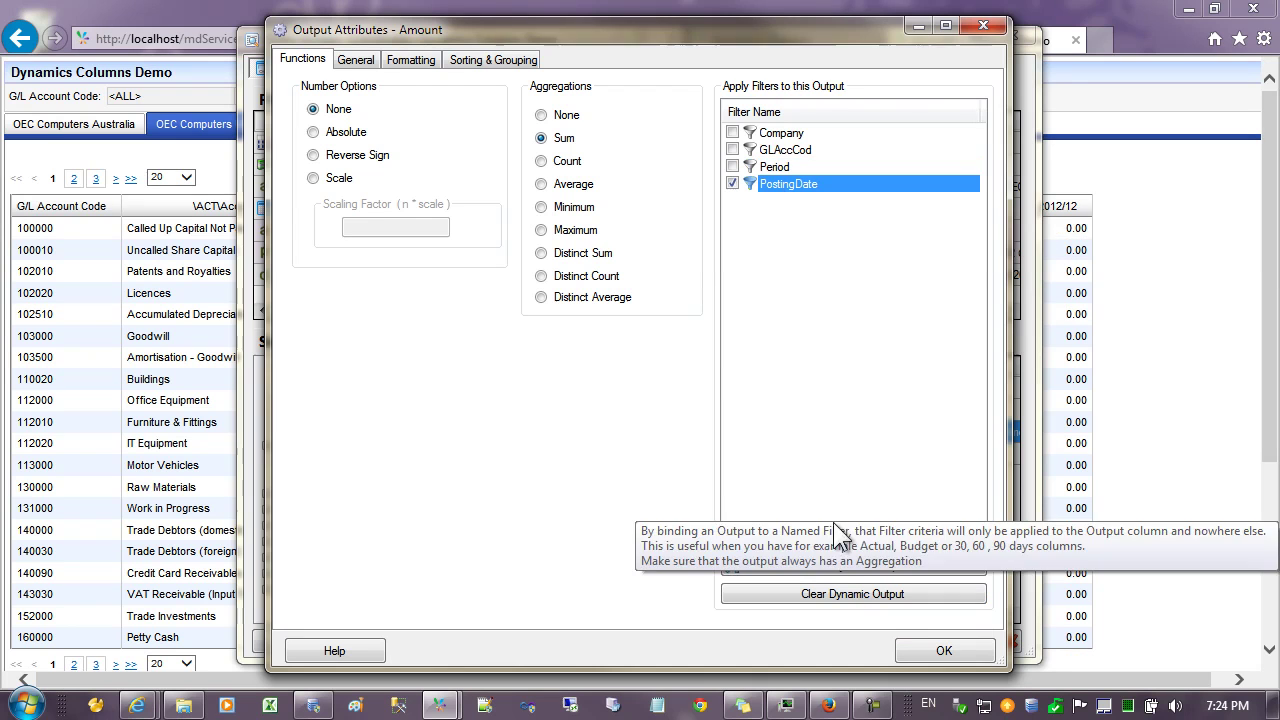
left_click(815, 565)
left_click(930, 650)
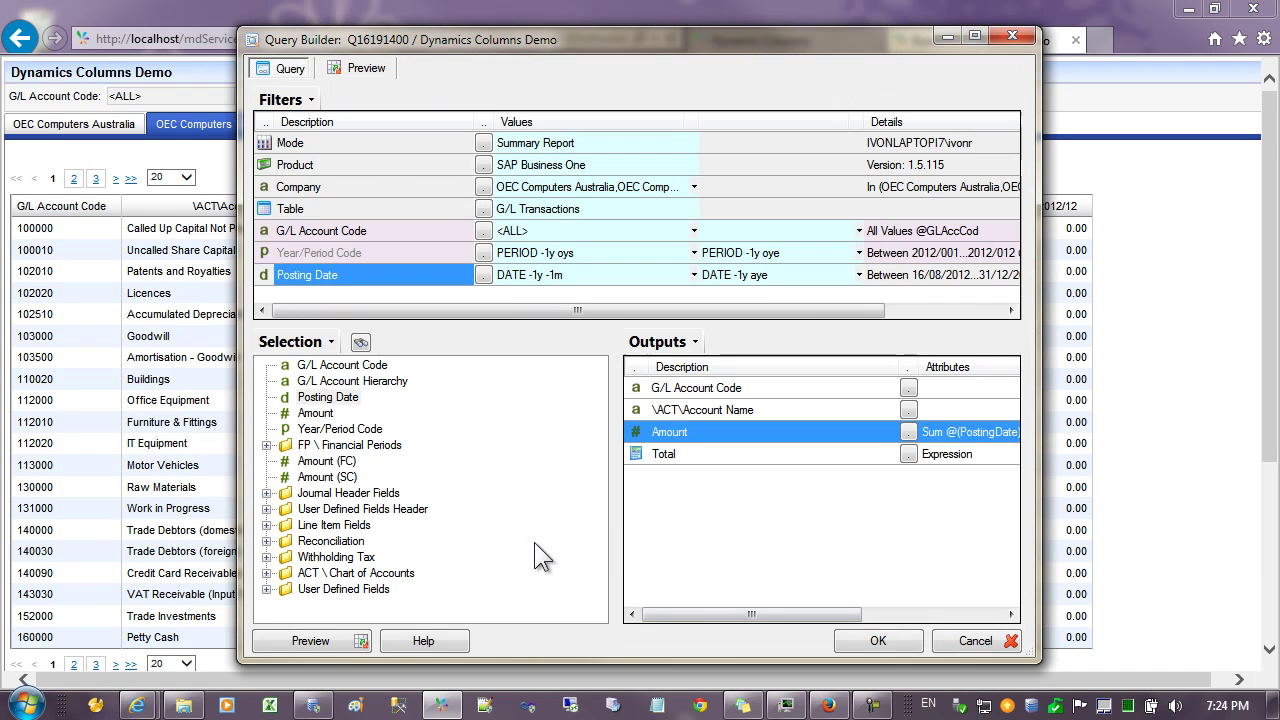
Preview the query and scroll through the daily amount columns starting 2012-08-16
left_click(336, 637)
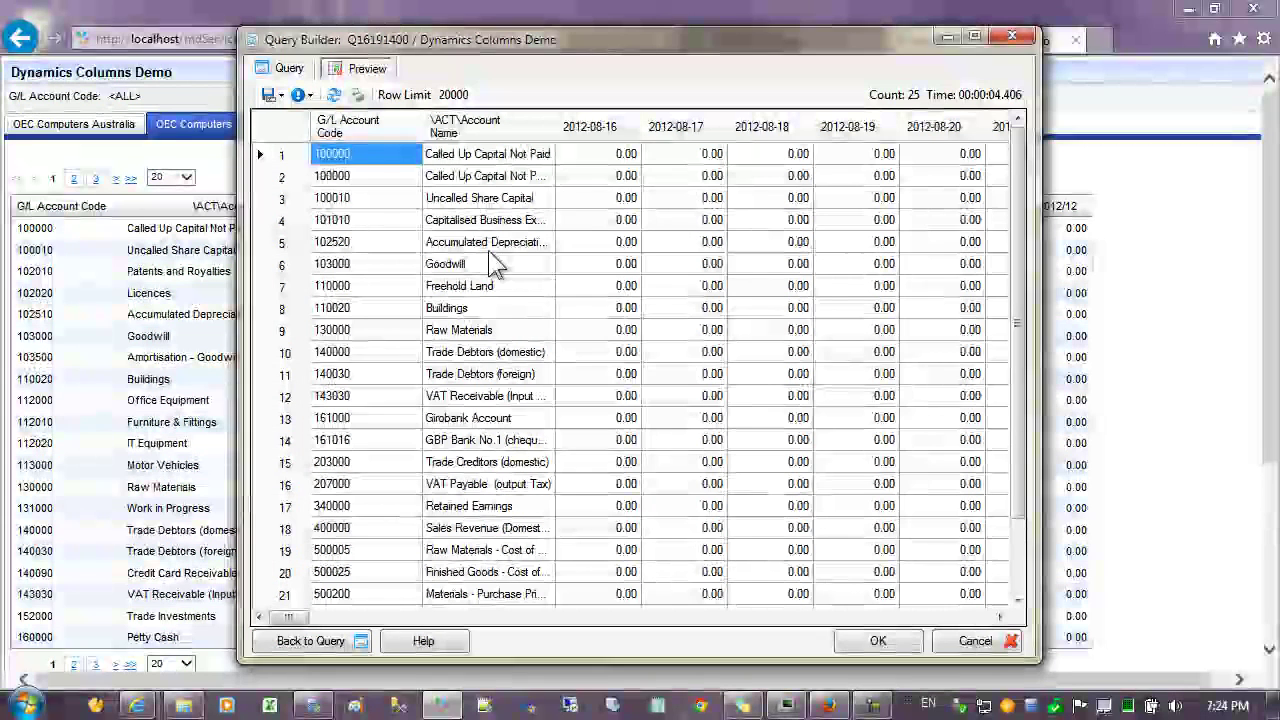
left_click(607, 175)
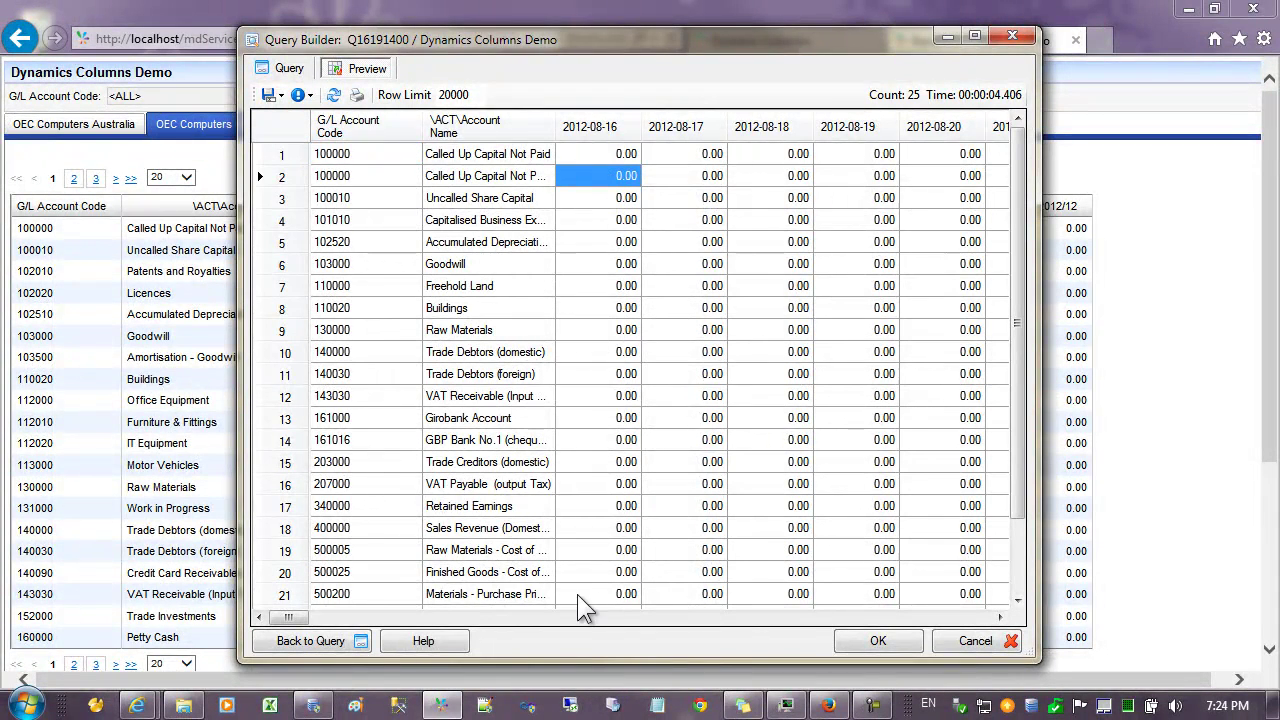
mouse_move(294, 620)
left_mouse_down()
mouse_move(672, 610)
mouse_move(706, 596)
mouse_move(960, 600)
mouse_move(290, 617)
left_mouse_up()
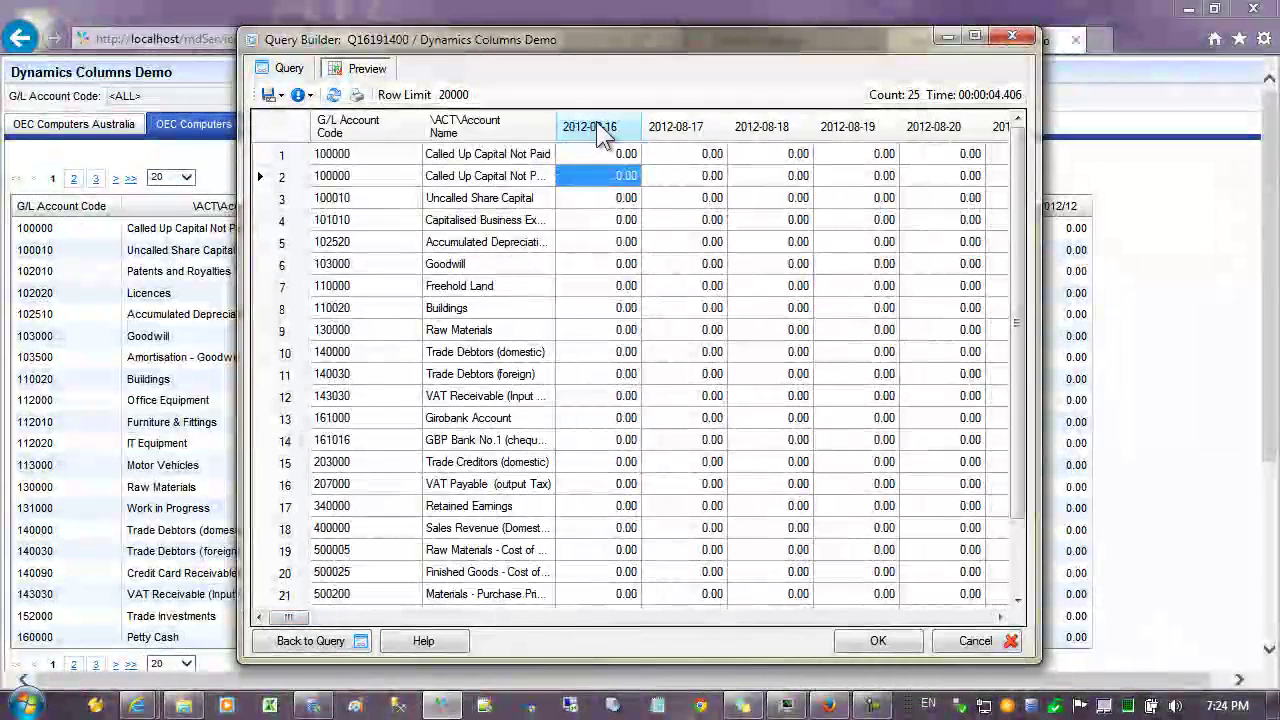
Turn on Customize Description for the Amount output and delete its default 'Amount' text
left_click(285, 68)
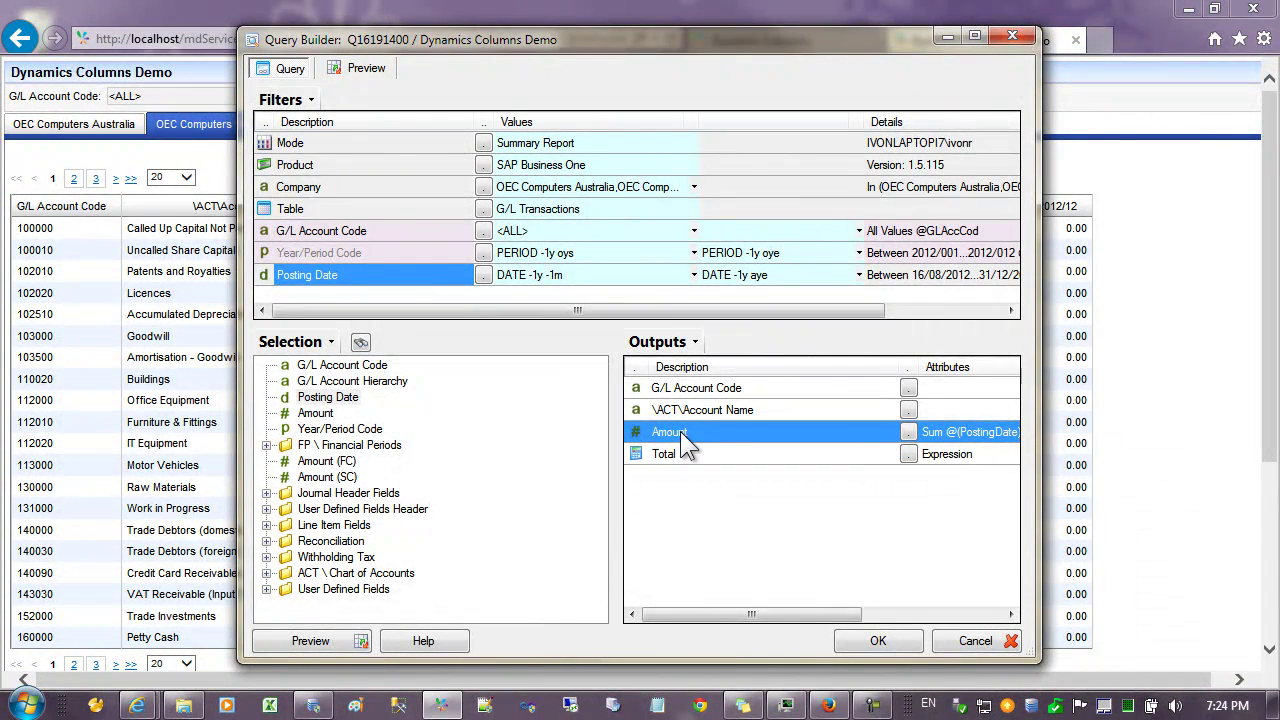
right_click(705, 432)
left_click(737, 295)
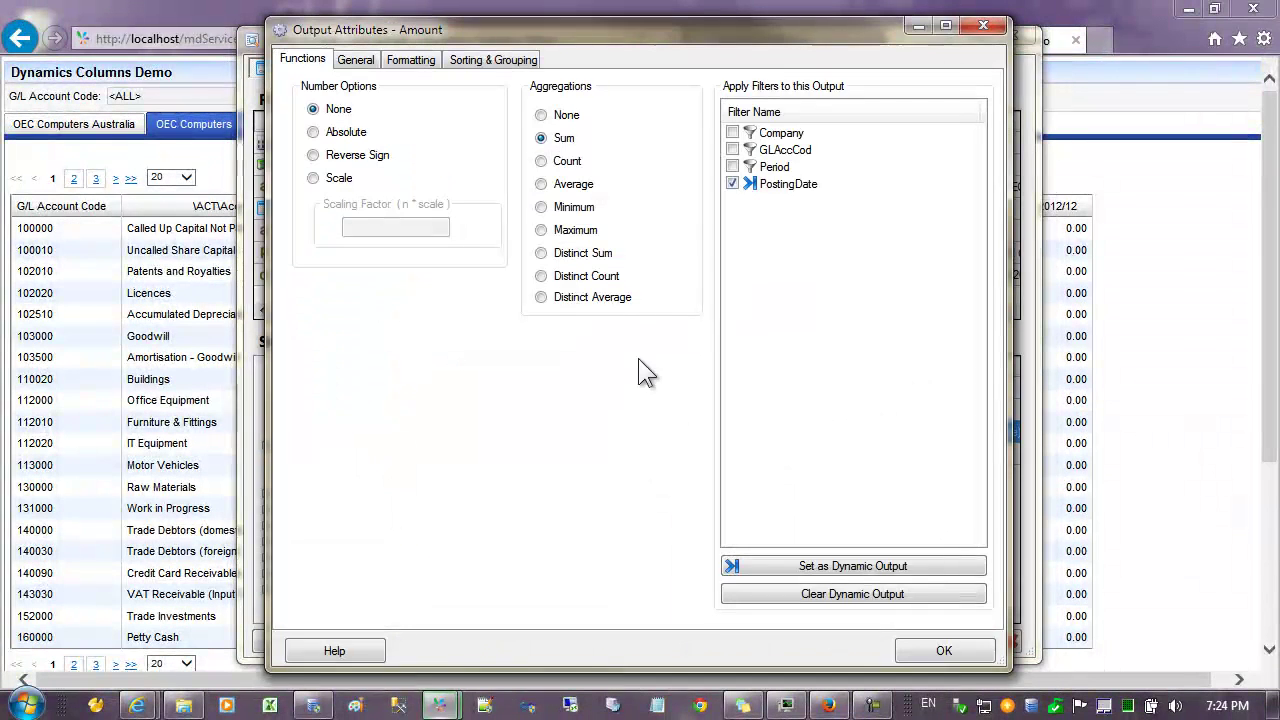
left_click(355, 60)
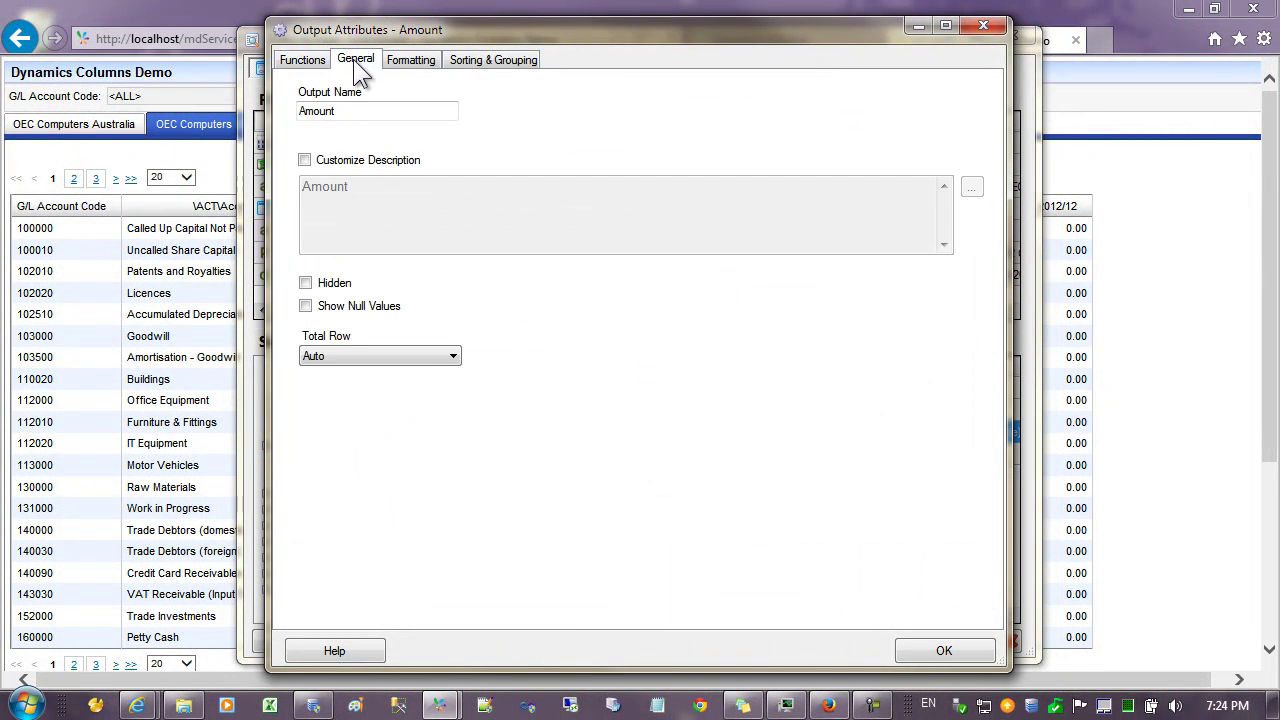
left_click(364, 164)
left_click_drag(371, 191, 253, 176)
left_click(380, 193)
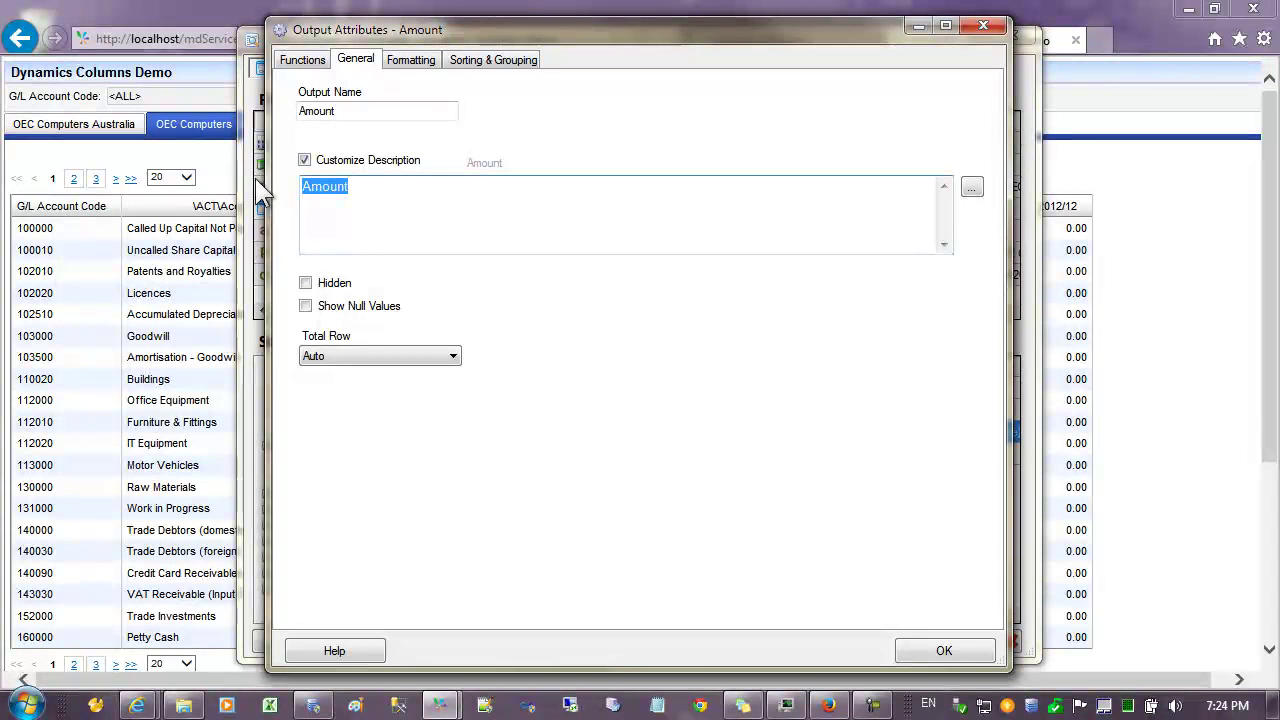
key("Delete")
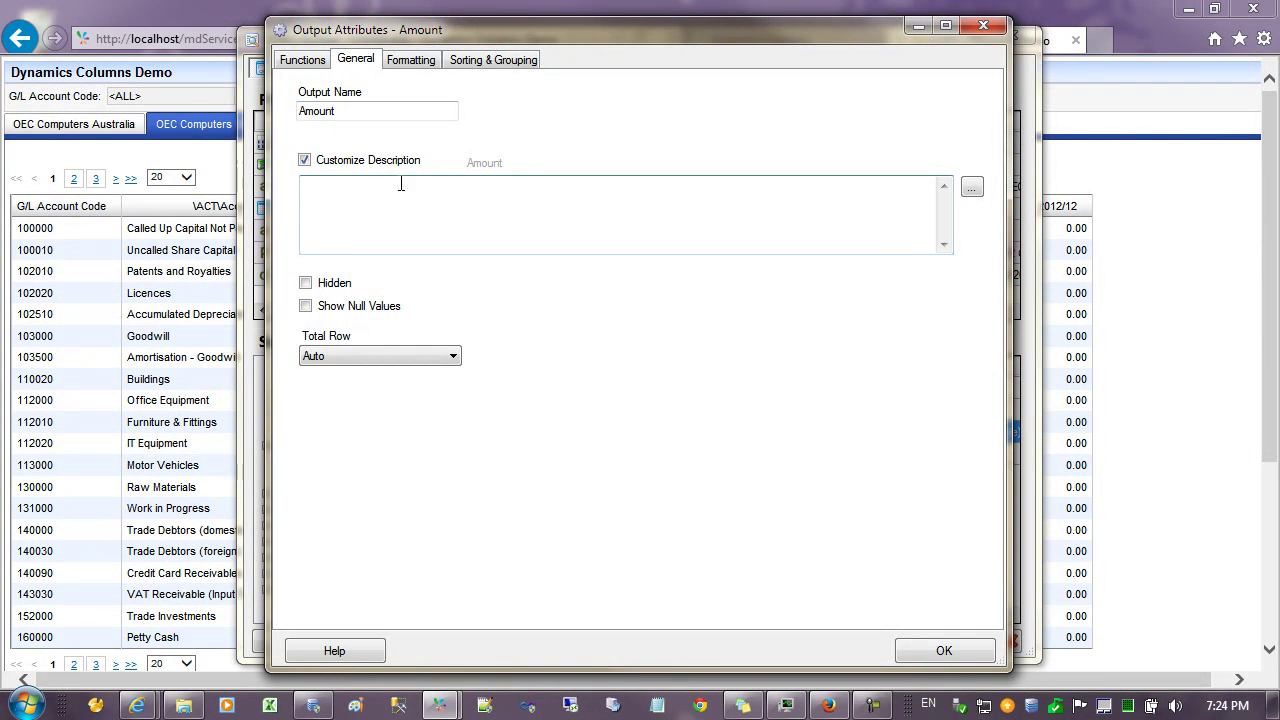
Insert the formatted Year Month value label and extend the format to "yyyy MMM dd"
left_click(972, 189)
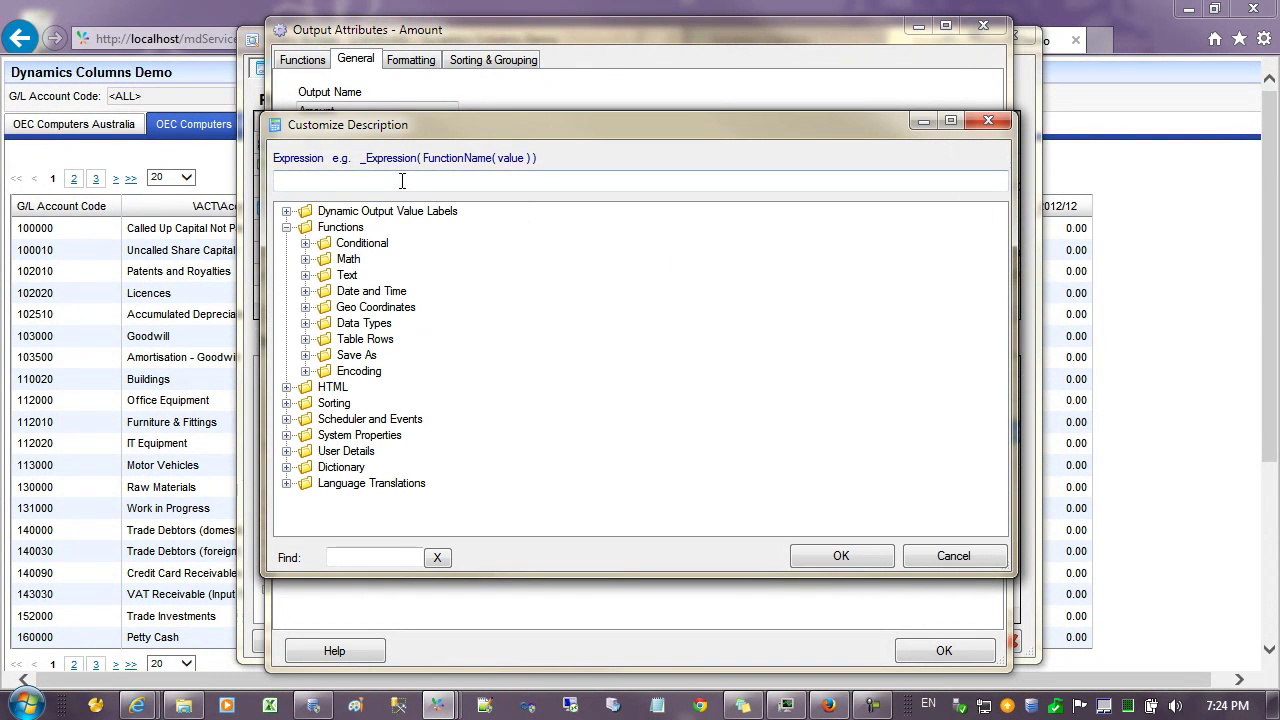
left_click(286, 212)
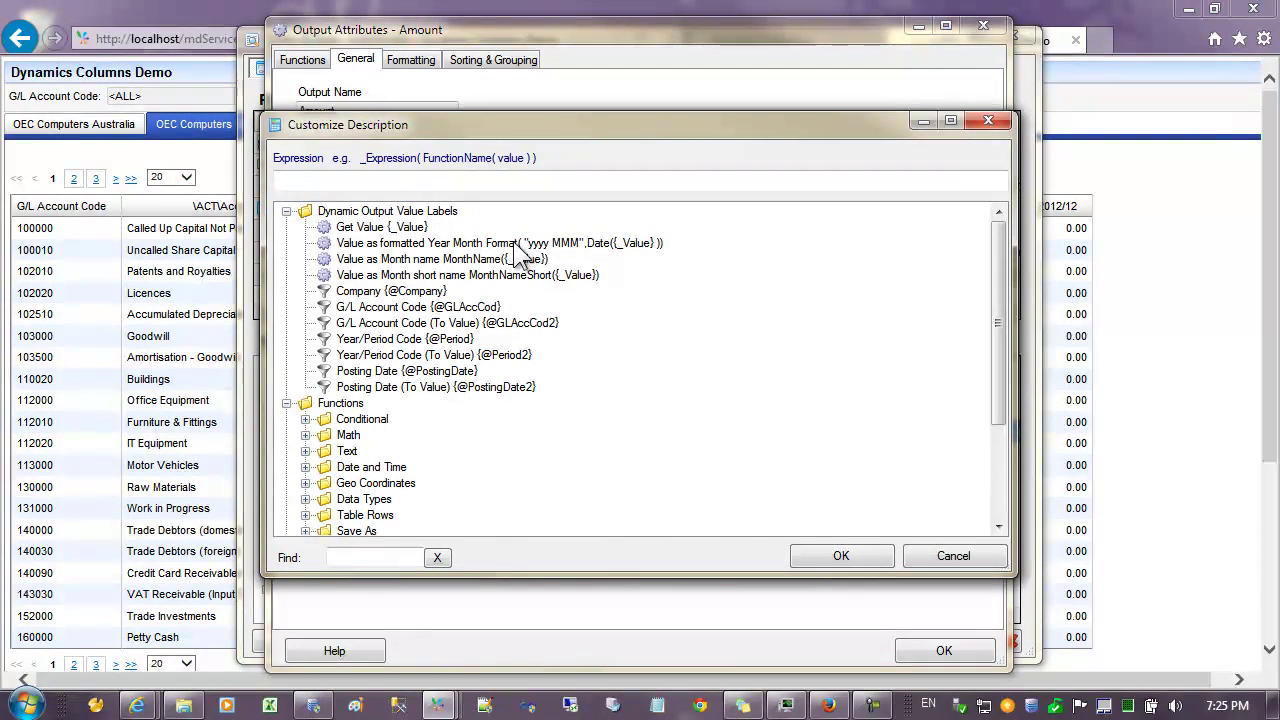
left_click(420, 243)
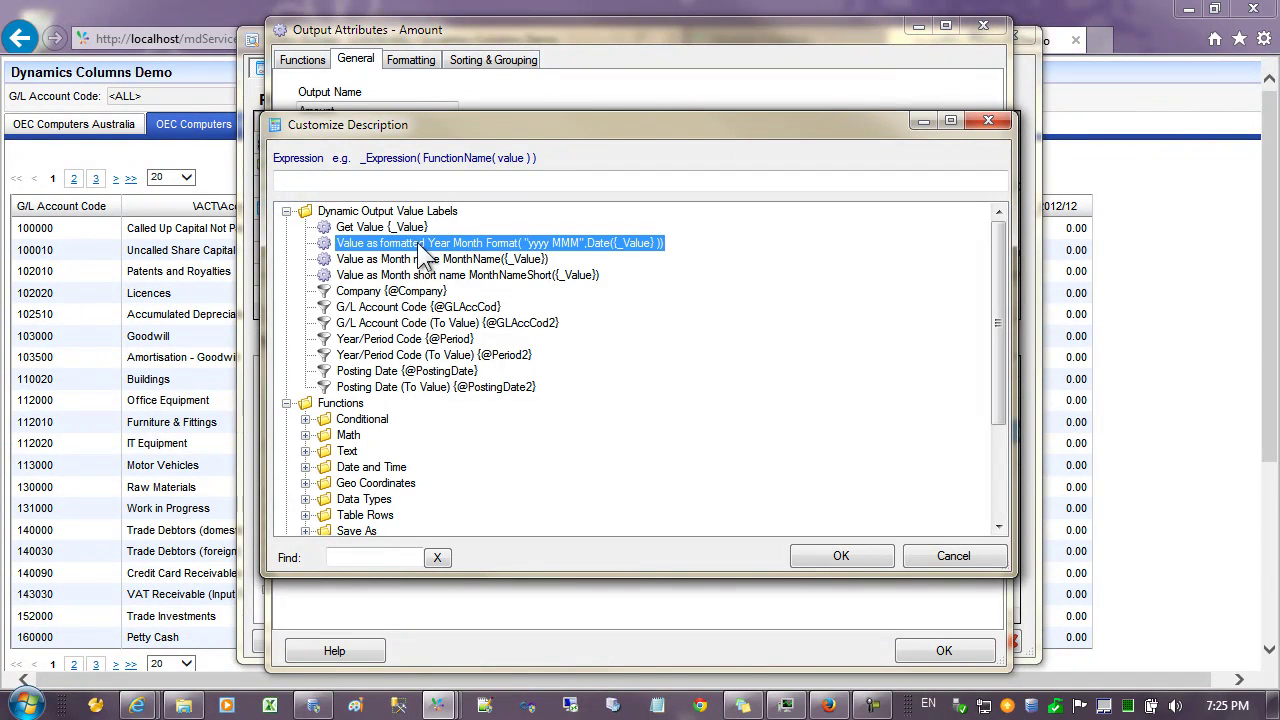
double_click(515, 253)
left_click(372, 181)
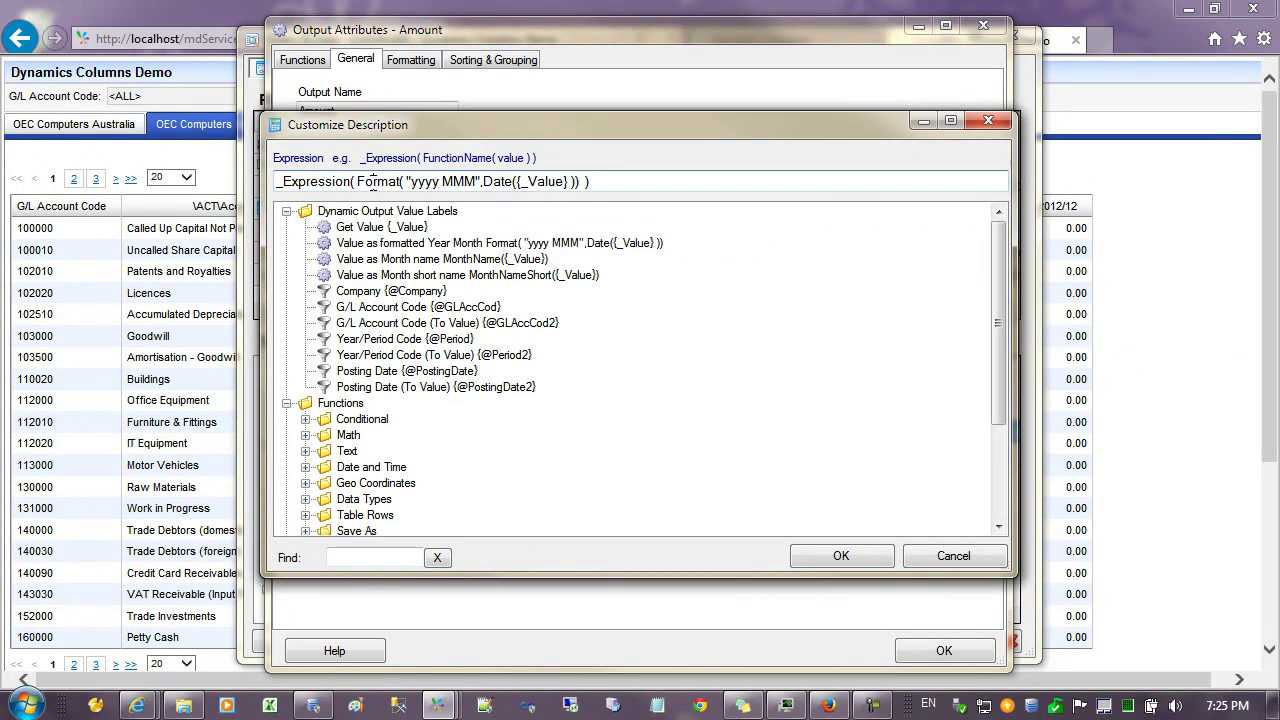
left_click_drag(518, 181, 572, 188)
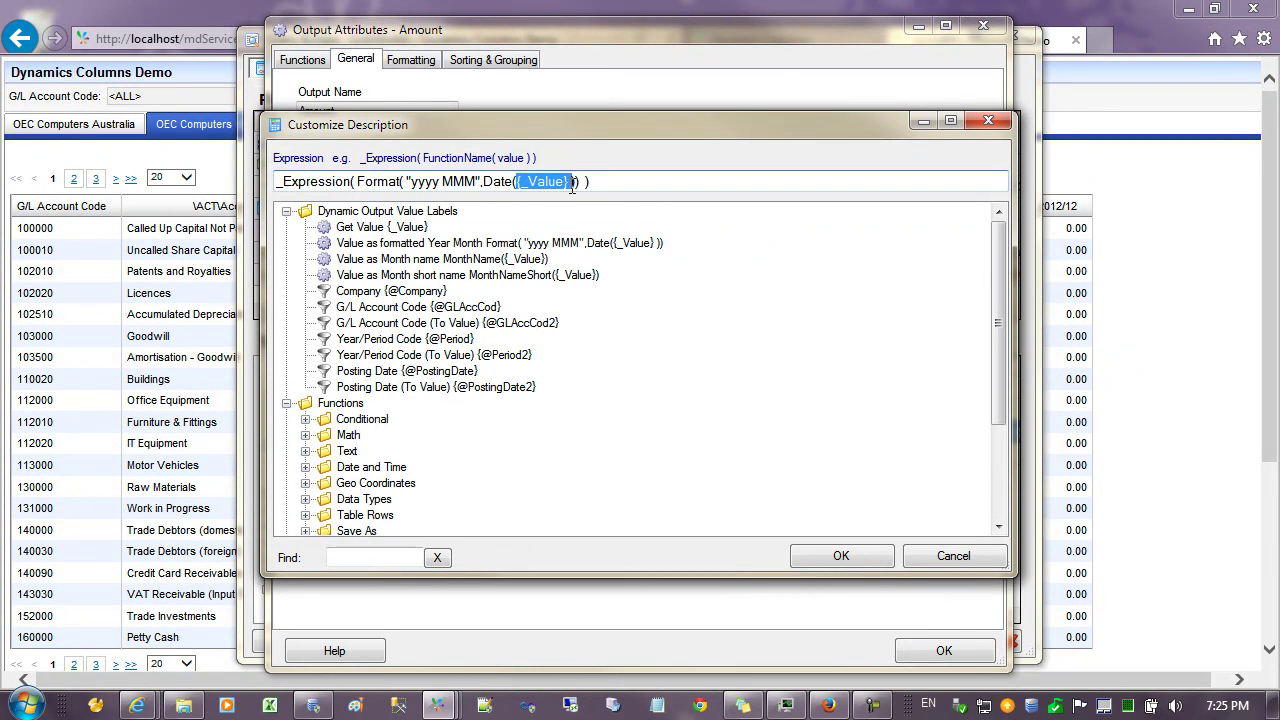
left_click(495, 186)
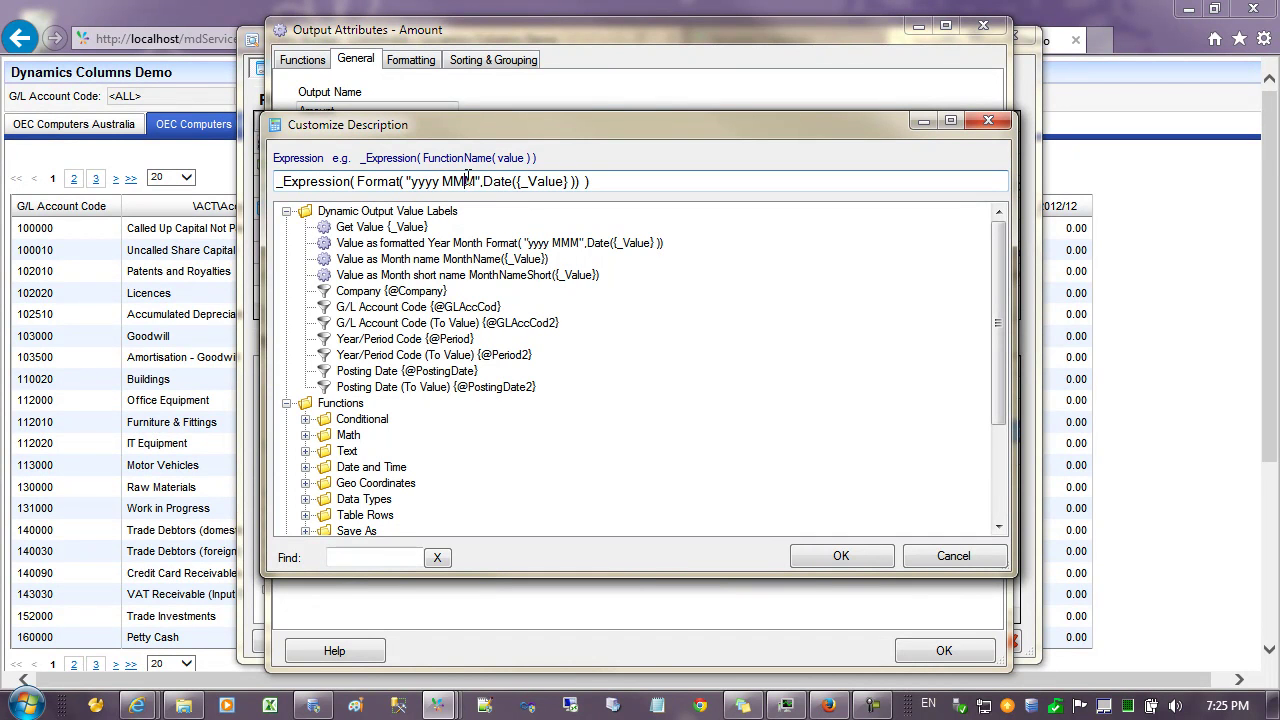
left_click(481, 181)
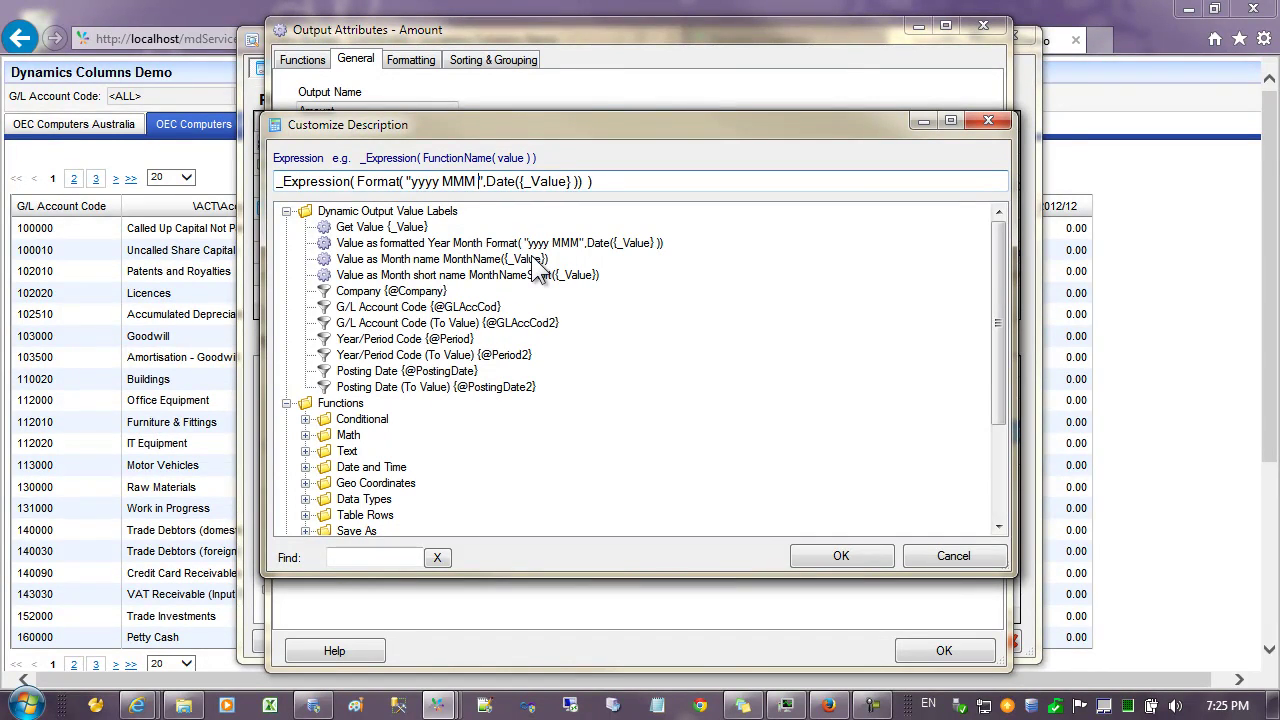
type("dd")
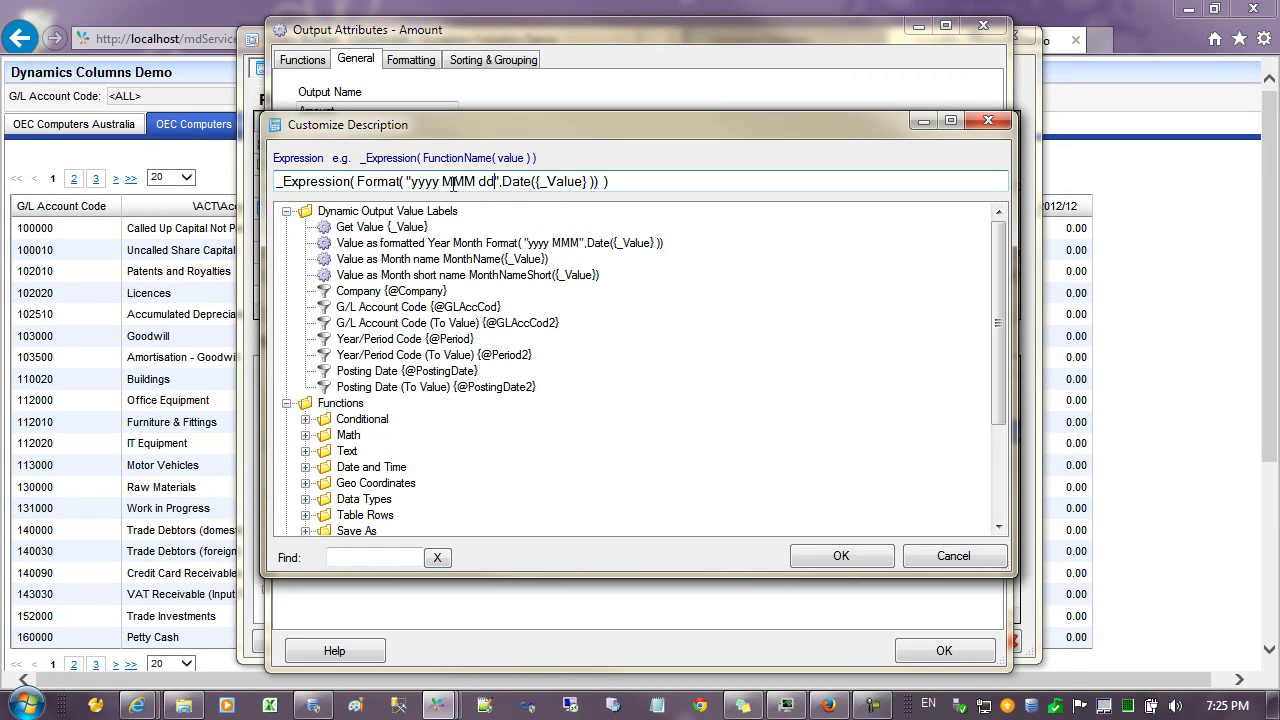
left_click_drag(450, 182, 477, 183)
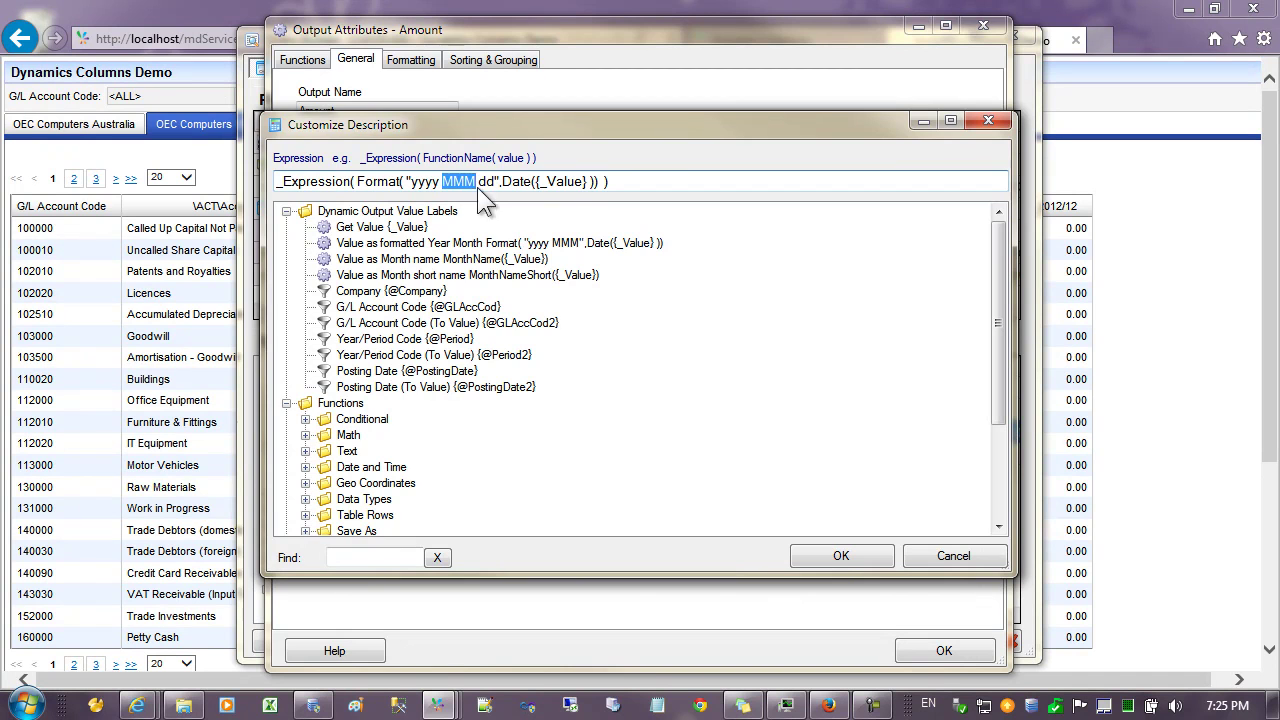
left_click(839, 553)
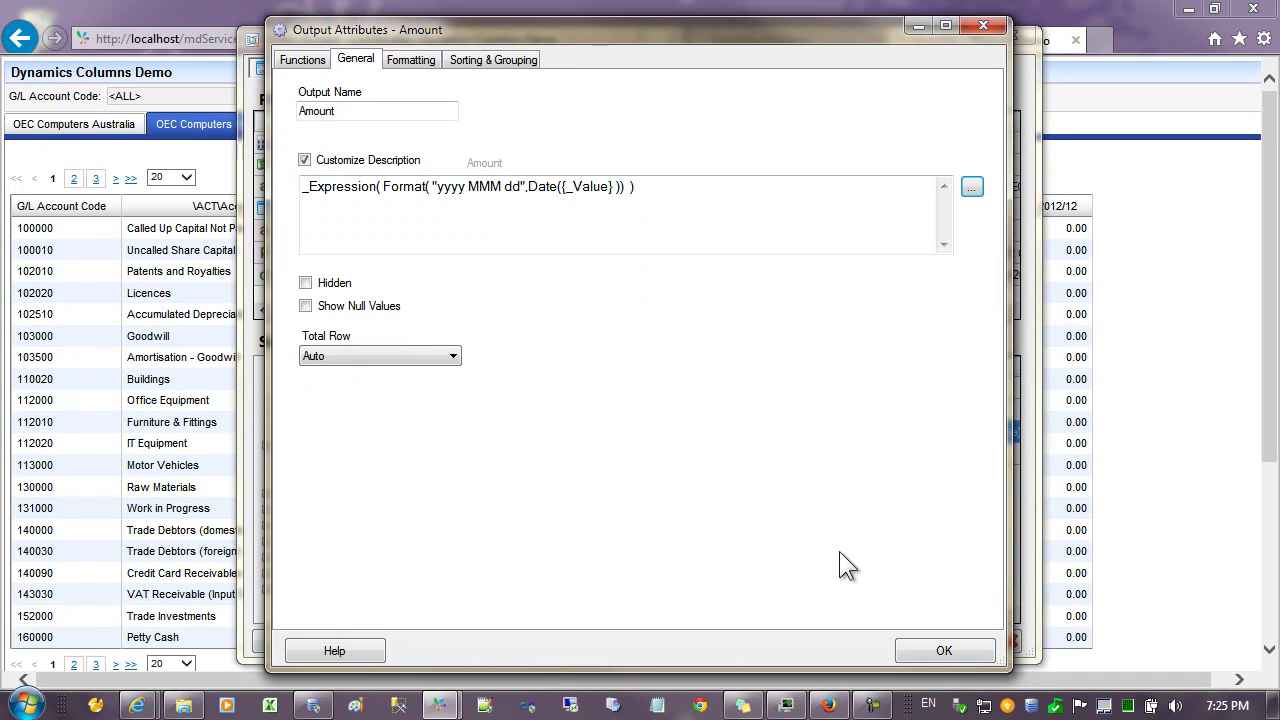
left_click(917, 648)
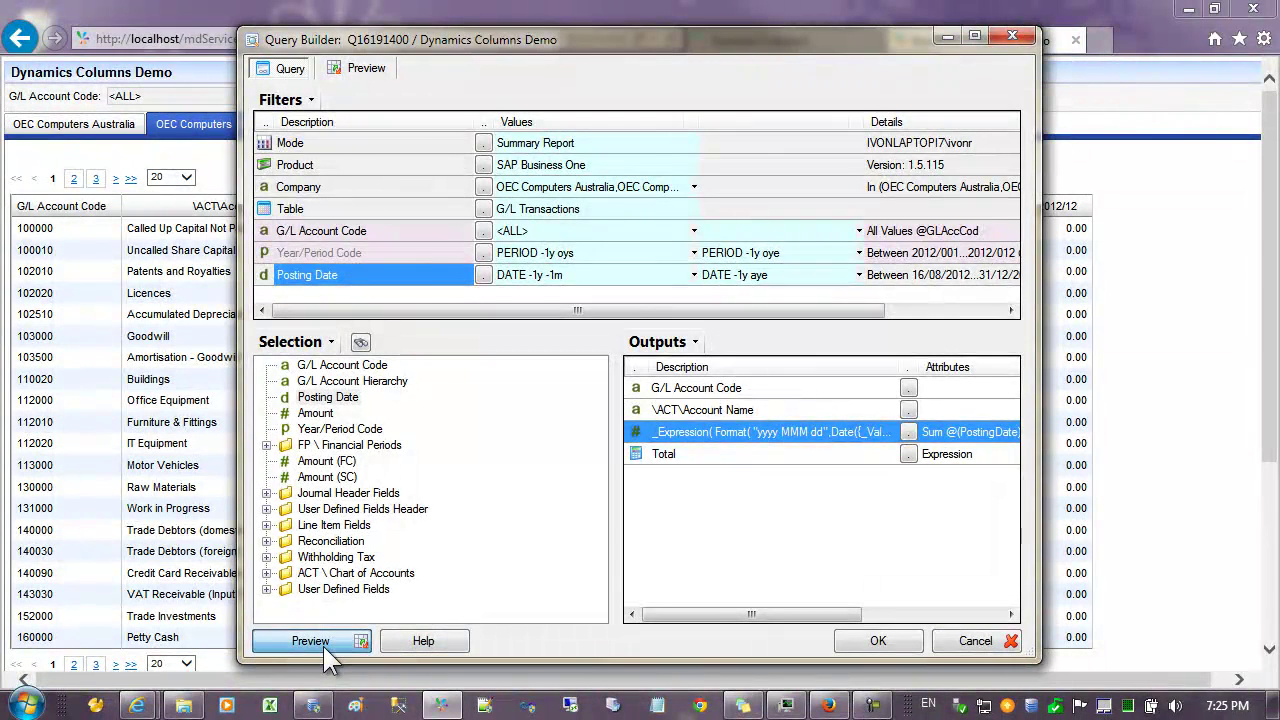
left_click(323, 646)
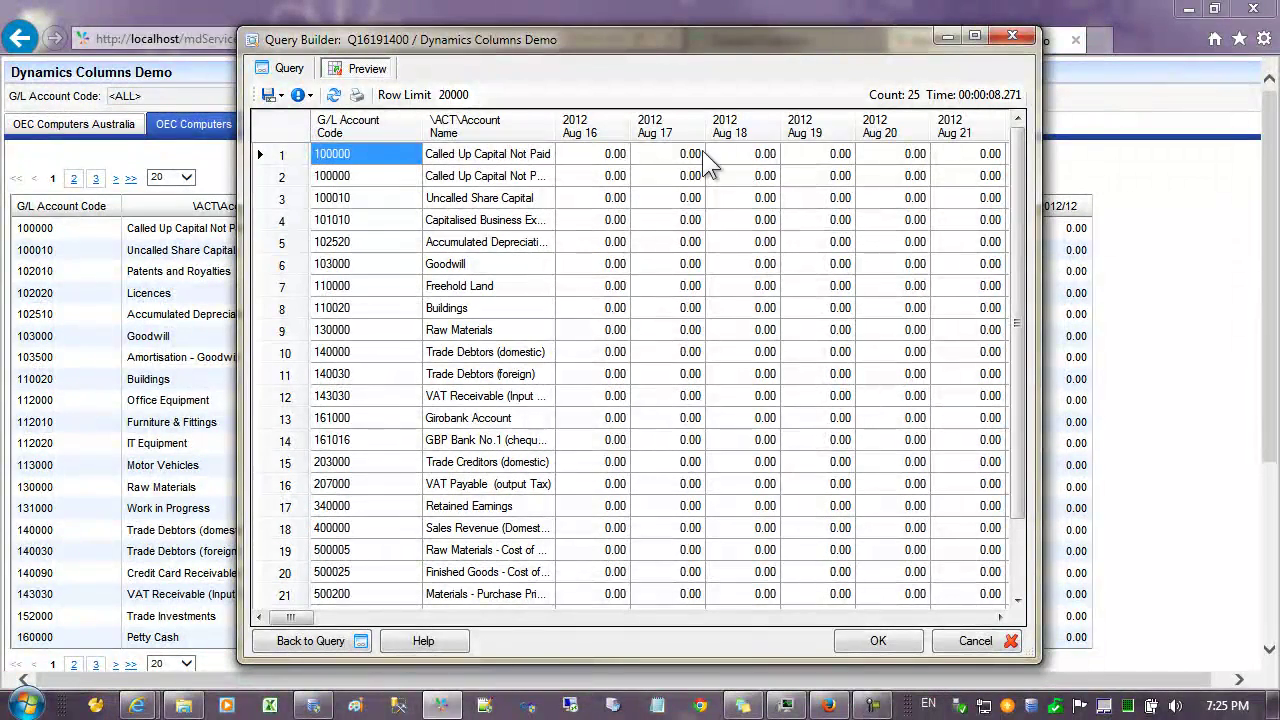
left_click(752, 288)
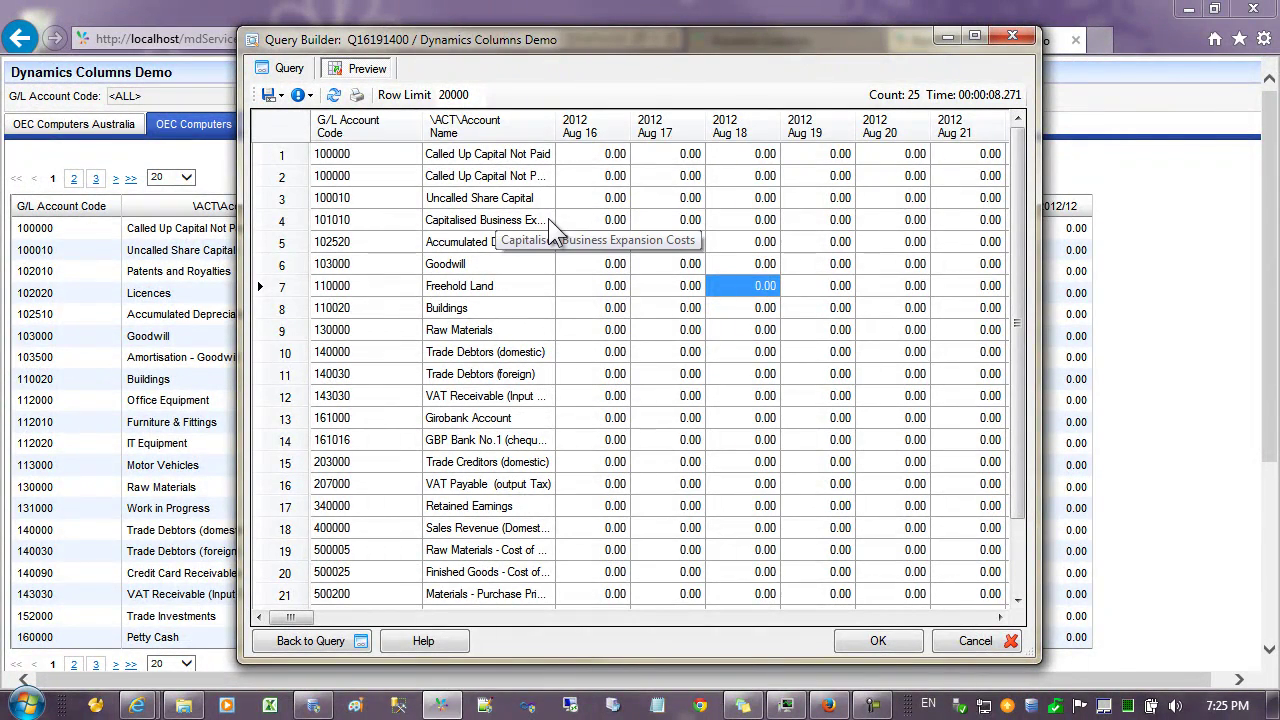
left_click_drag(342, 154, 353, 397)
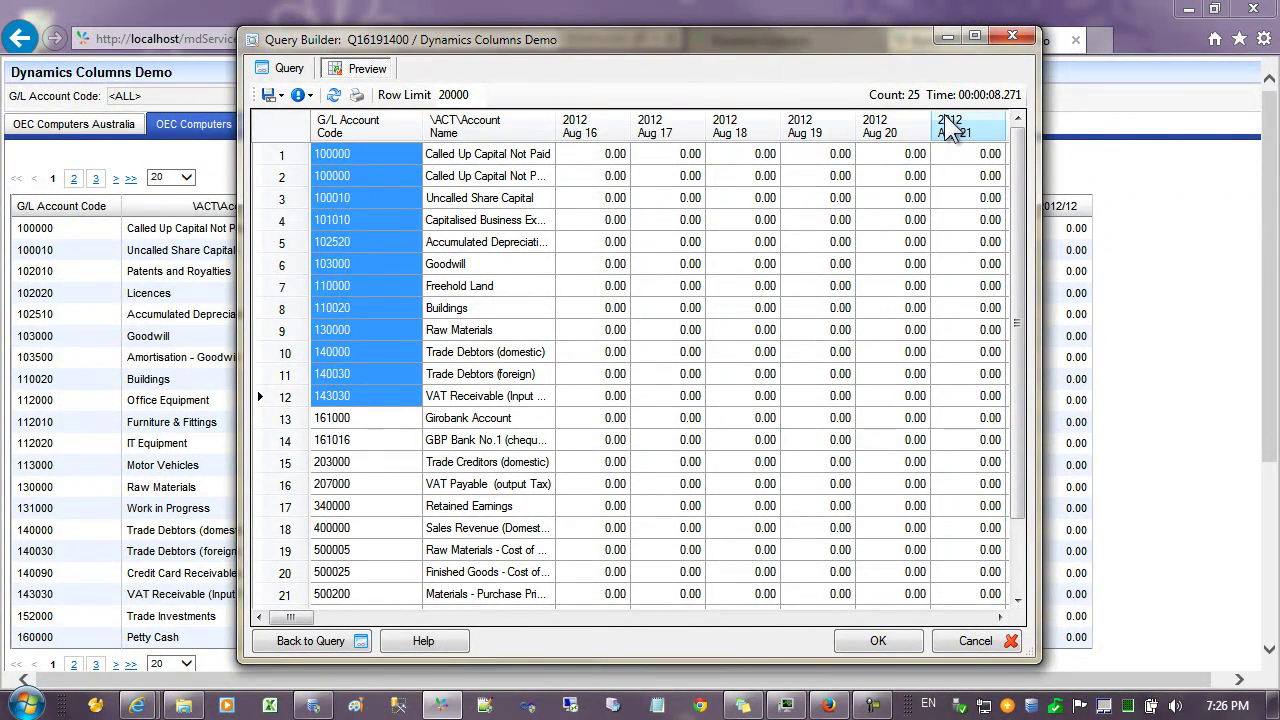
left_click(534, 258)
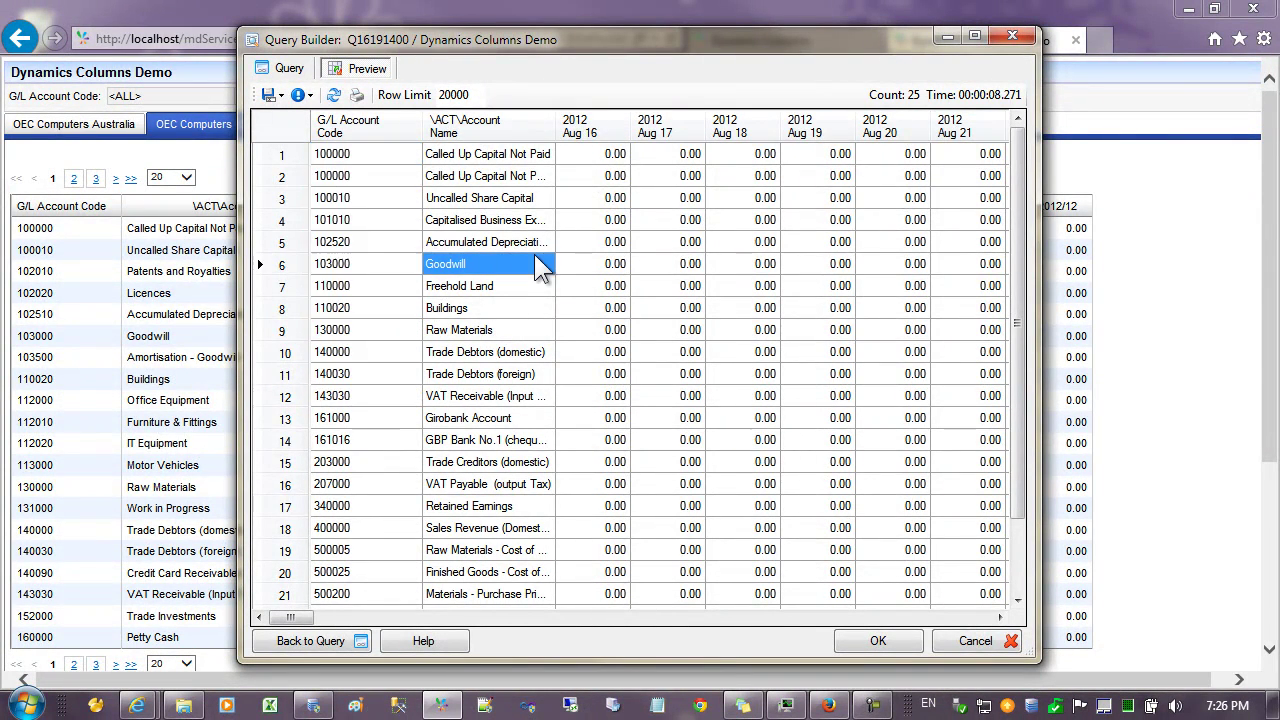
left_click(407, 316)
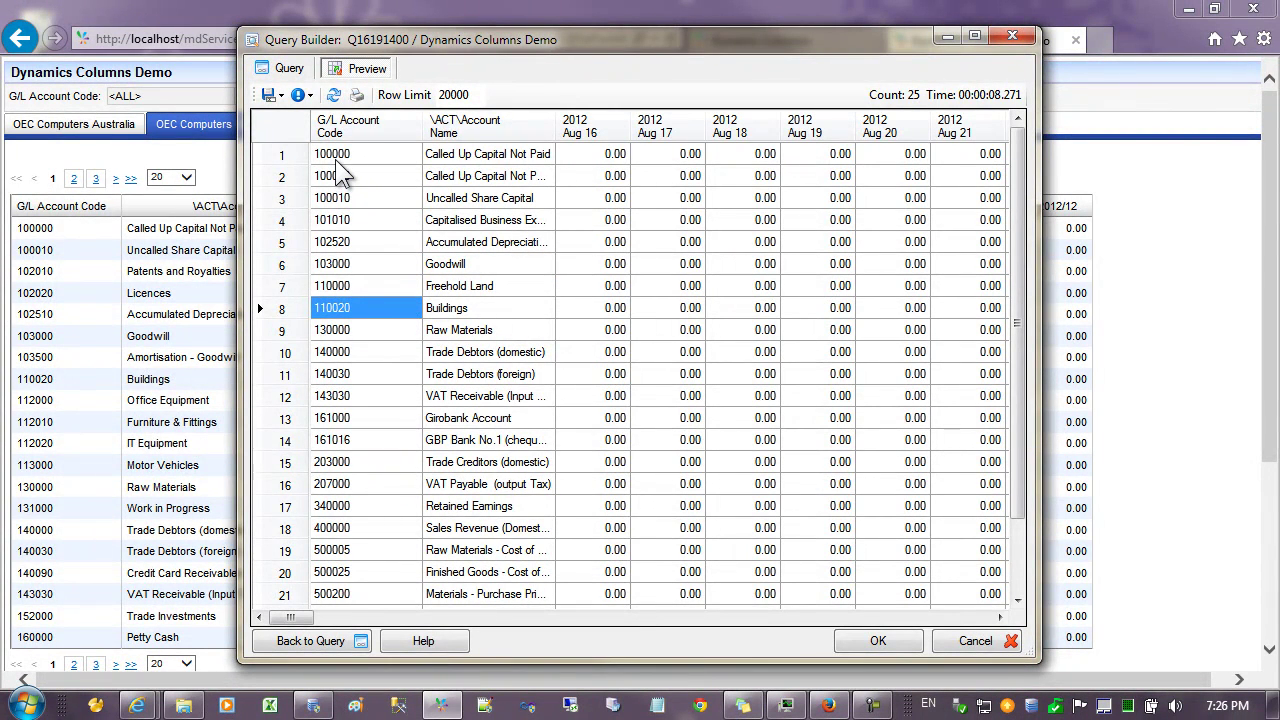
left_click(593, 157)
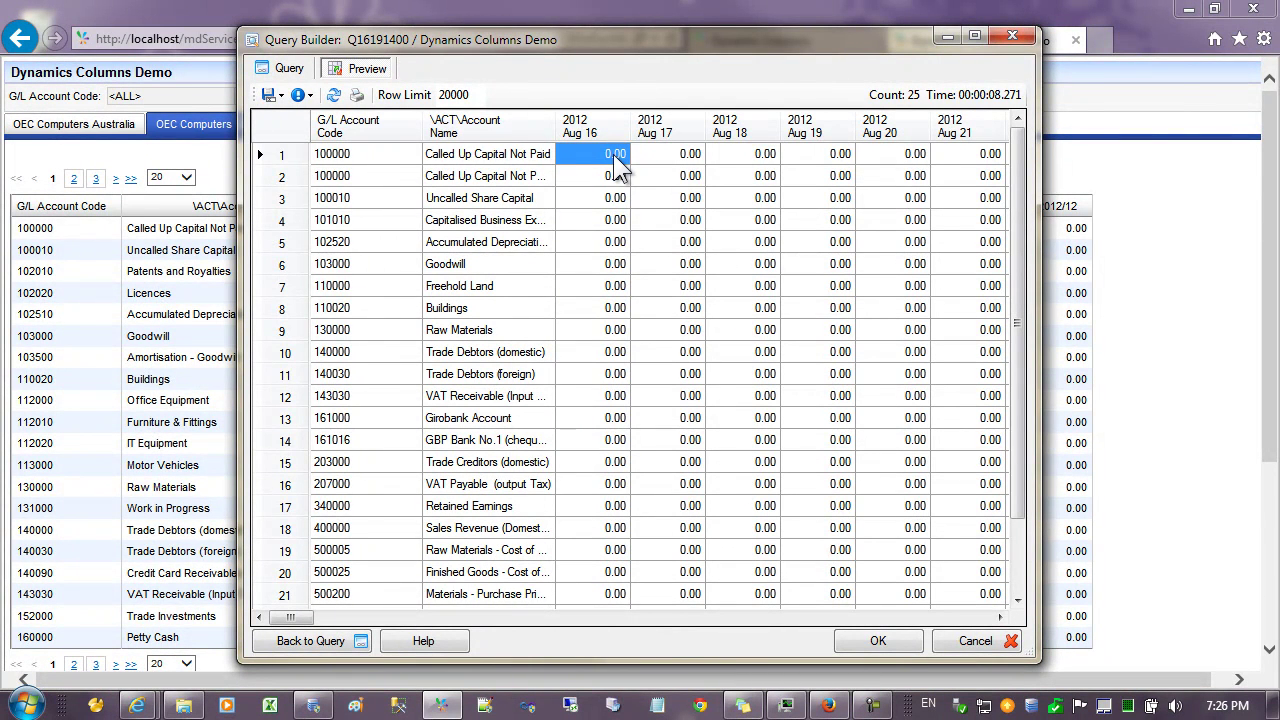
left_click_drag(614, 156, 978, 153)
left_click(709, 204)
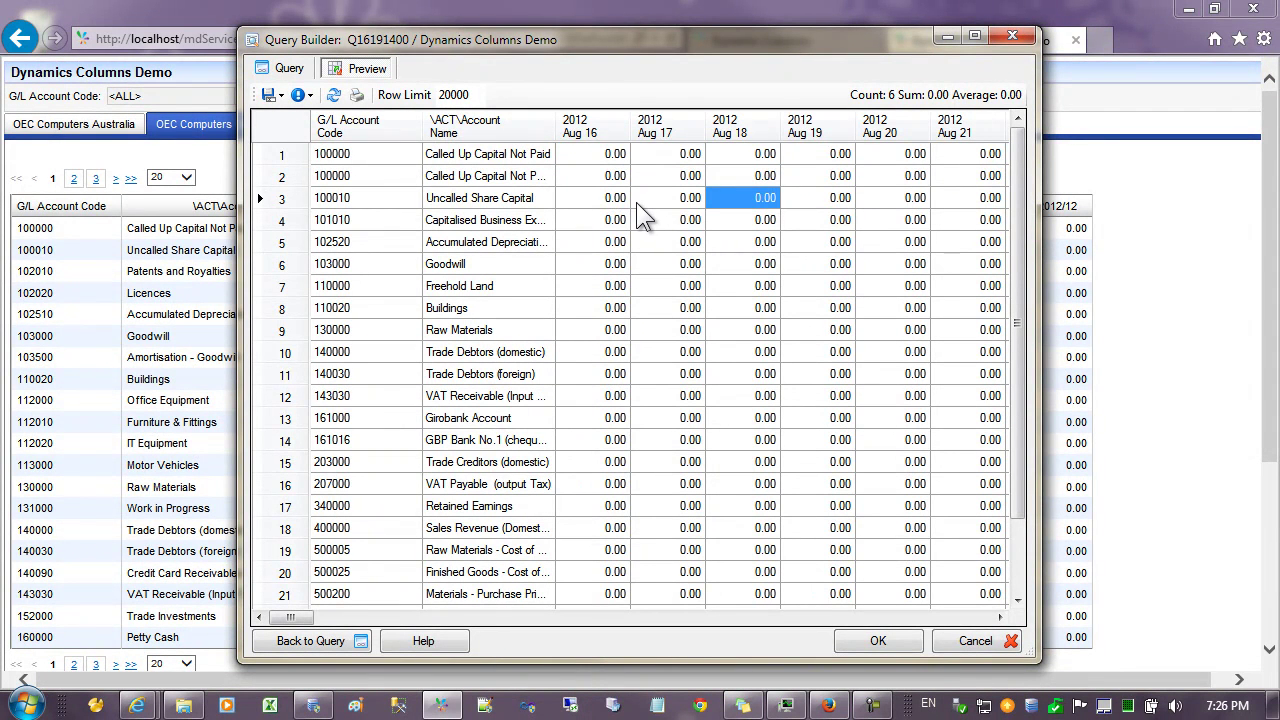
Replace the G/L Account Code and Account Name outputs with Year/Period Code at the top
left_click(288, 68)
left_click(690, 374)
key("Delete")
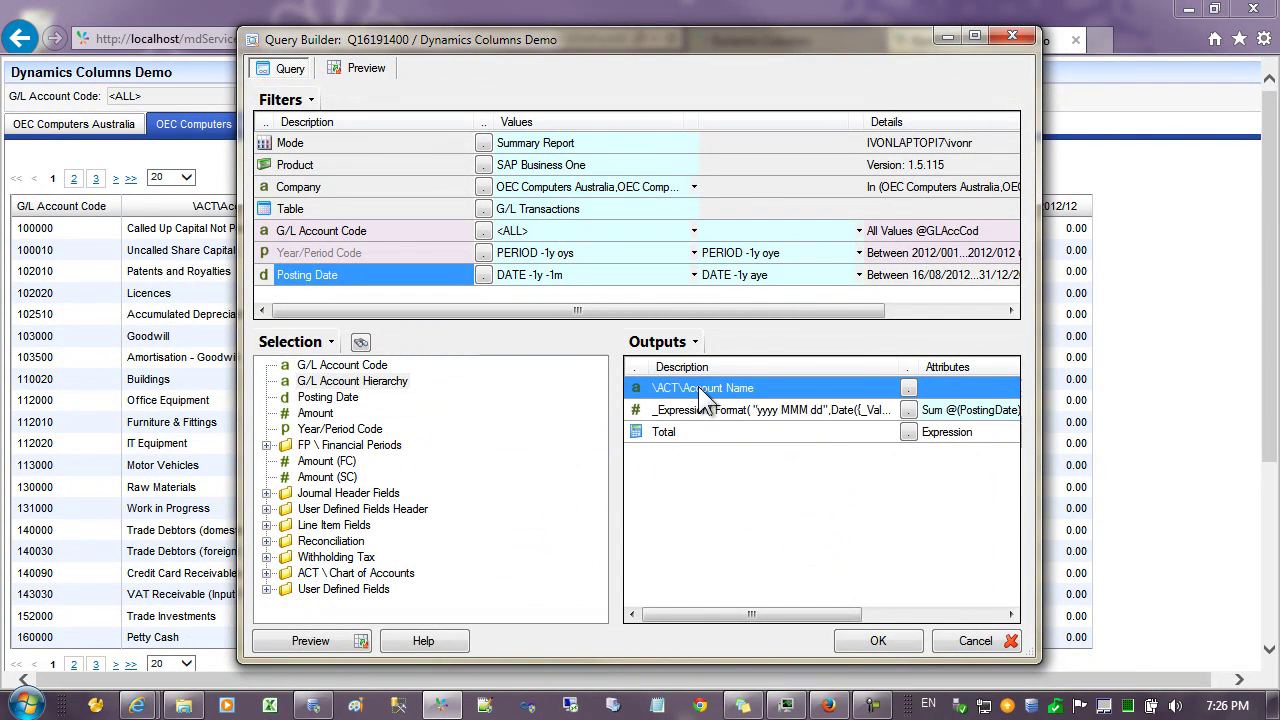
key("Delete")
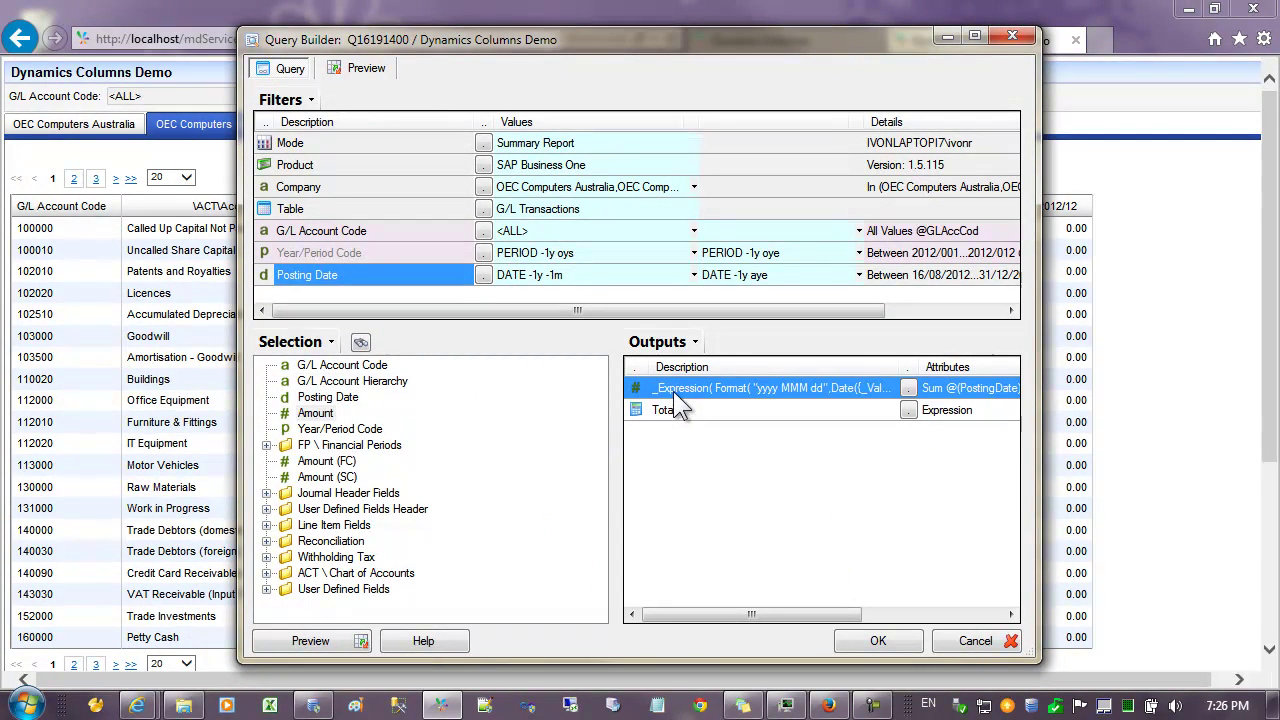
left_click(336, 432)
left_click_drag(658, 387, 662, 390)
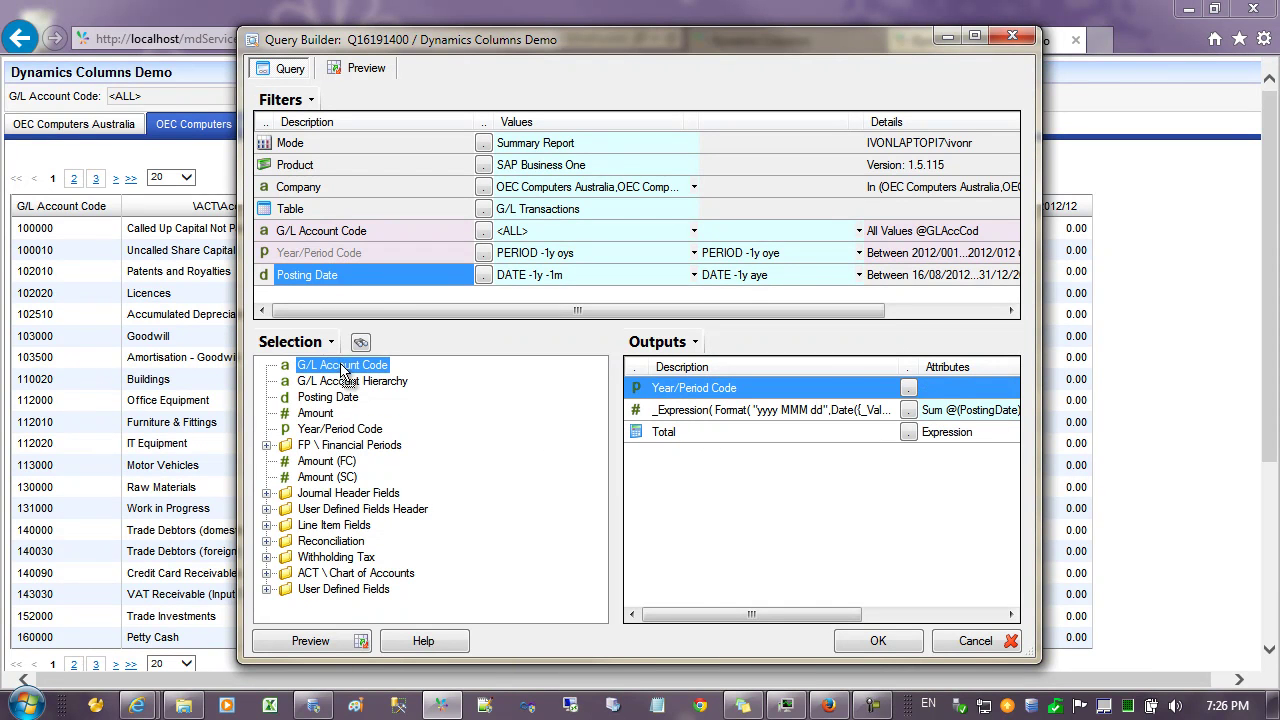
Add a second G/L Account Code filter and remove the Posting Date filter
left_click_drag(348, 352, 372, 293)
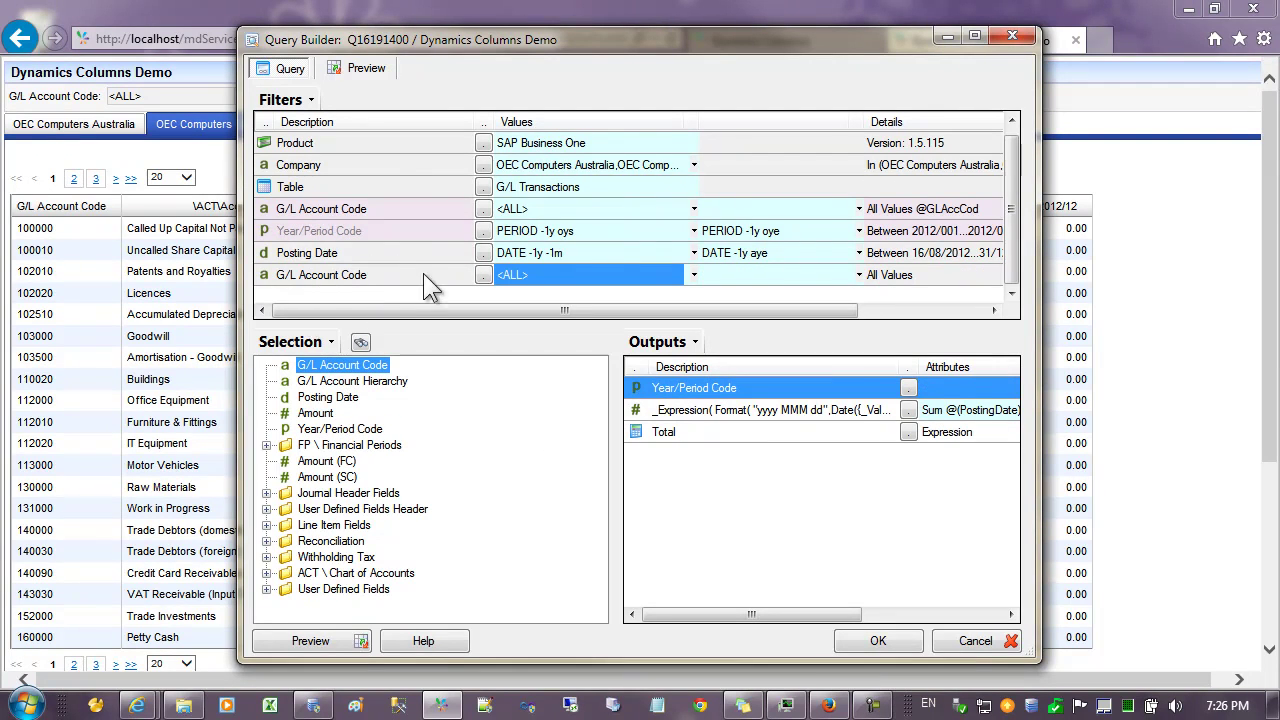
left_click(349, 253)
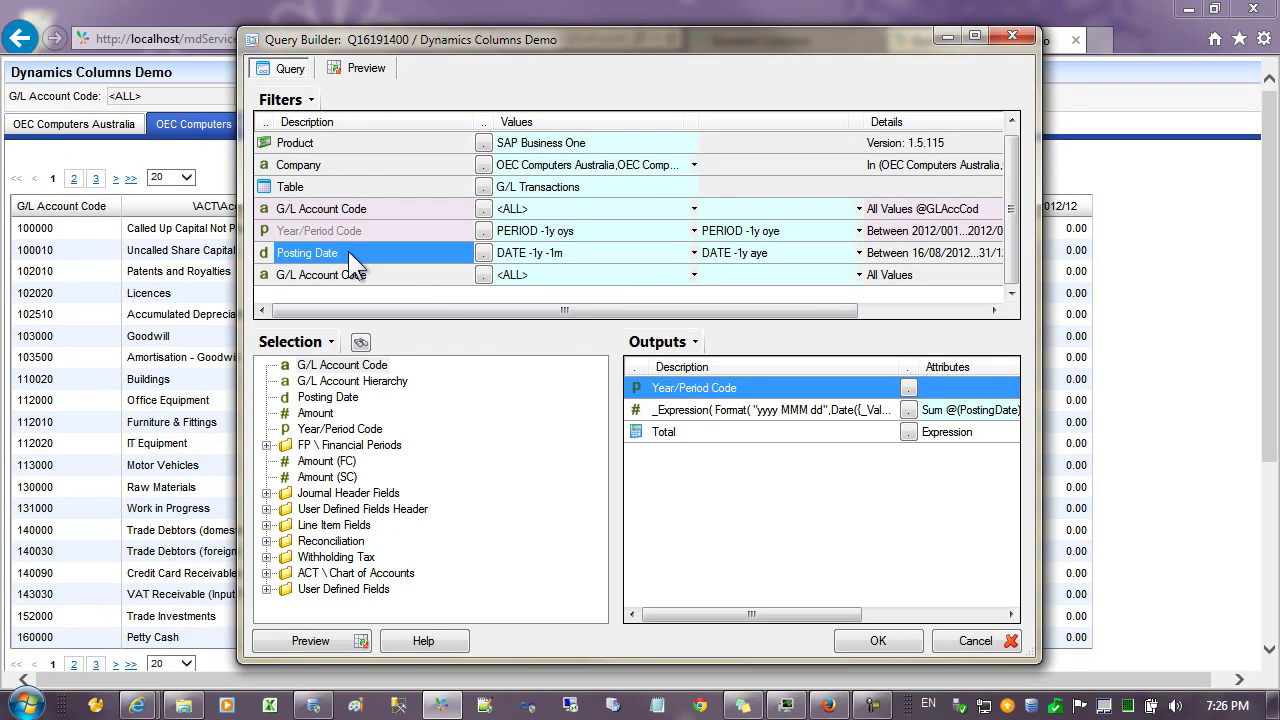
key("Delete")
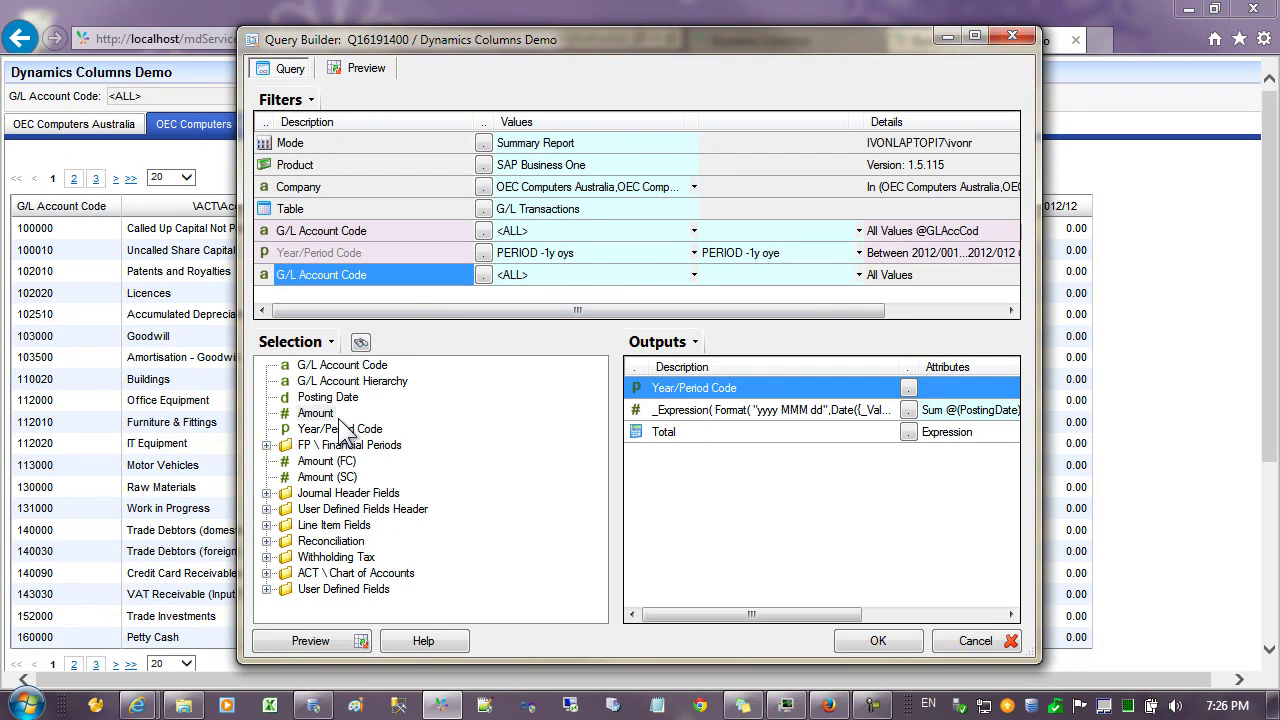
Clear the custom description from the date expression output
left_click(676, 408)
double_click(676, 408)
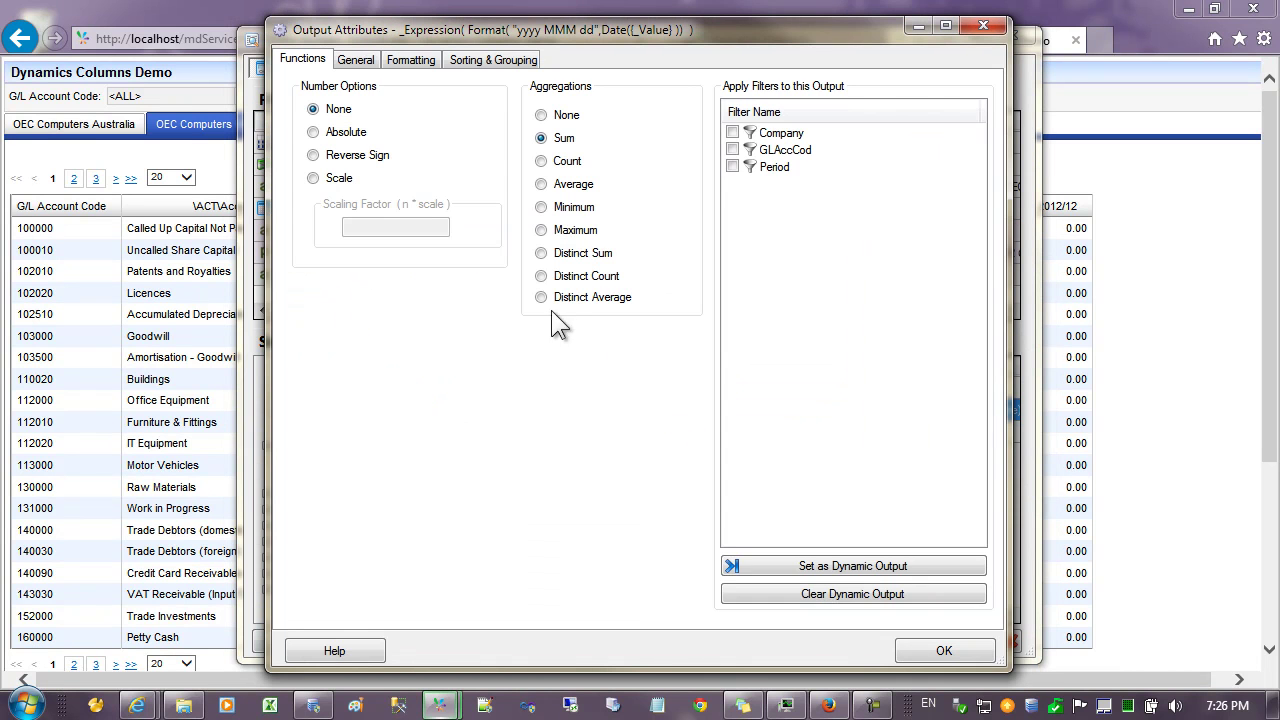
left_click(357, 60)
triple_click(682, 194)
key("Delete")
left_click(936, 651)
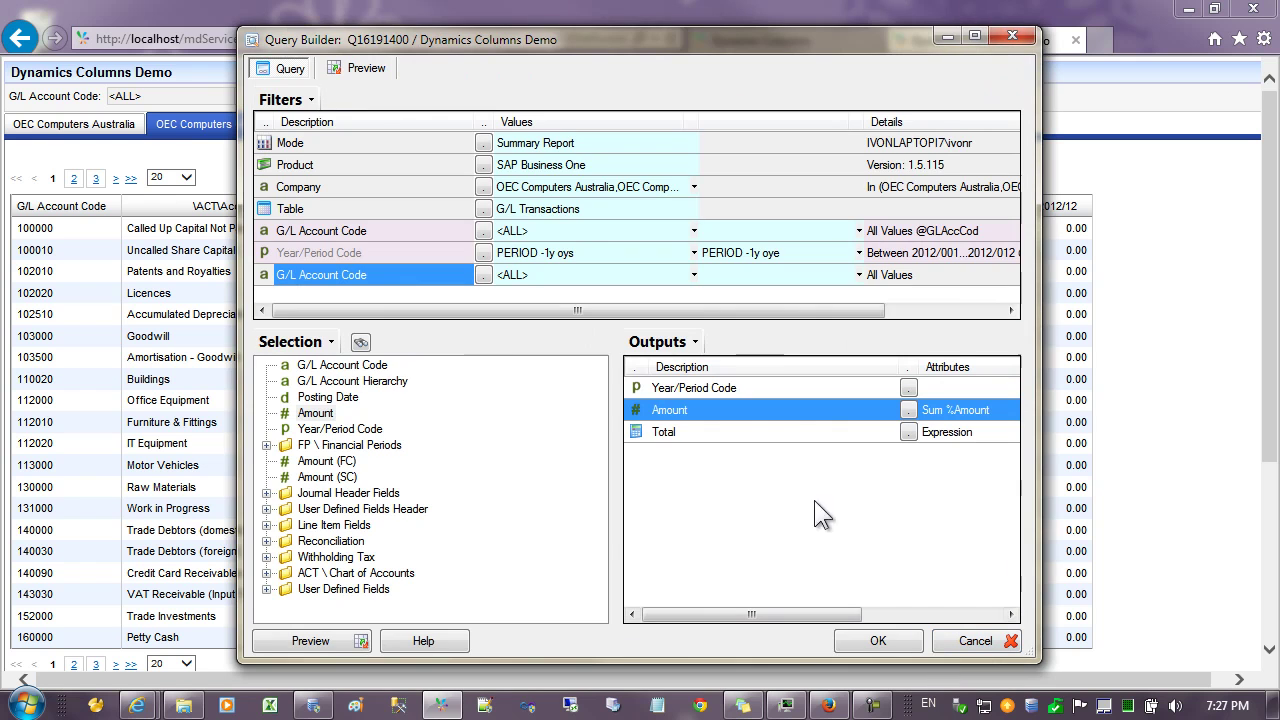
Browse the account codes for the new filter but leave it at All Values
left_click(483, 275)
left_click(449, 261)
scroll(449, 261, "down", 10)
scroll(470, 320, "down", 15)
scroll(493, 365, "down", 5)
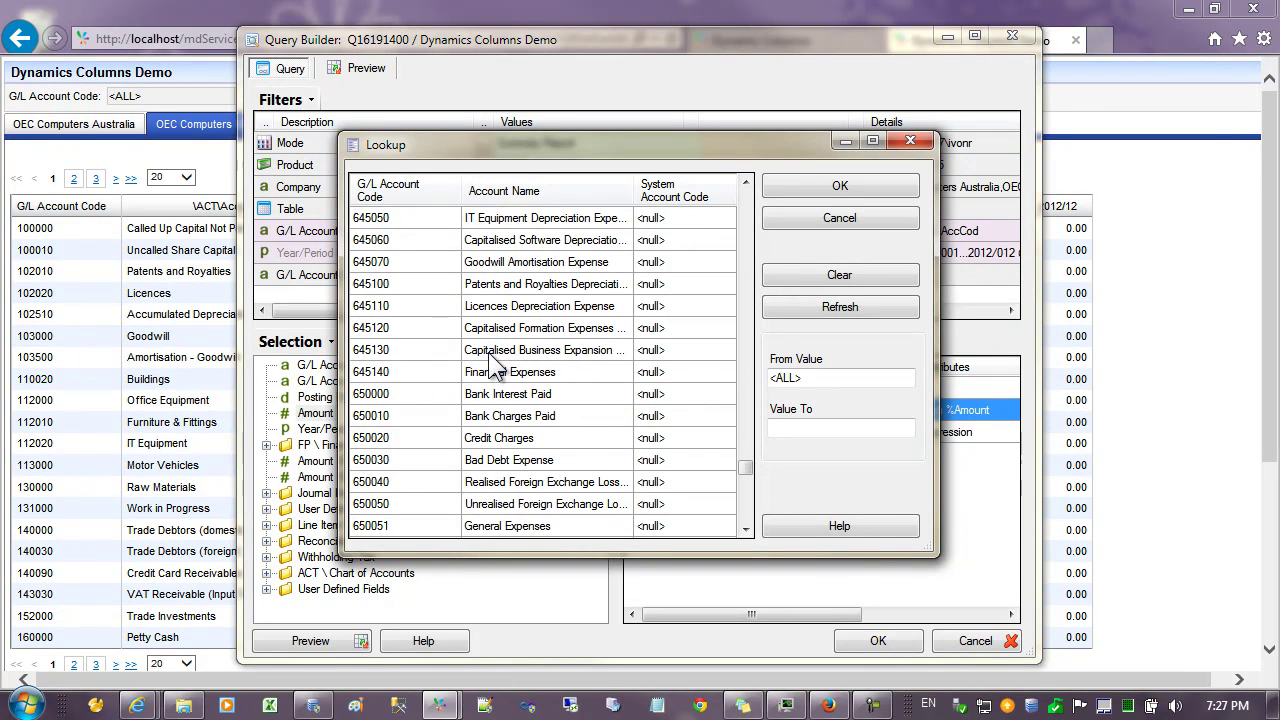
left_click(836, 220)
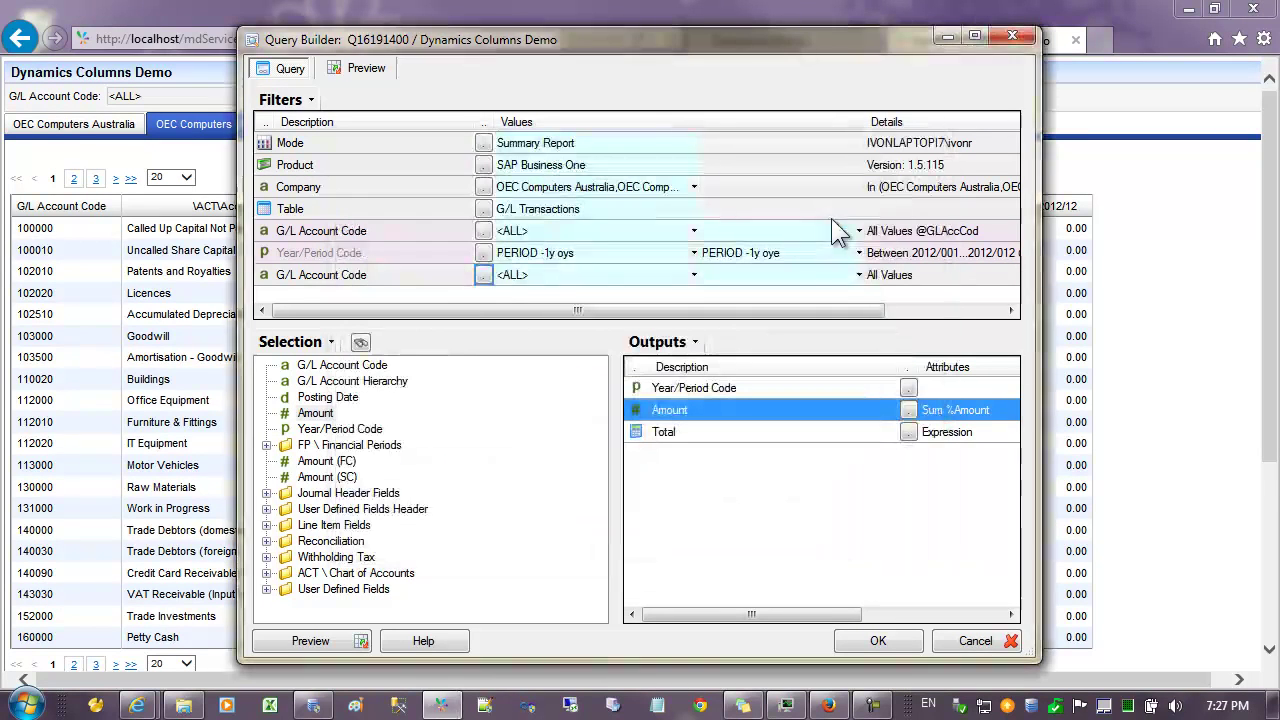
left_click(406, 275)
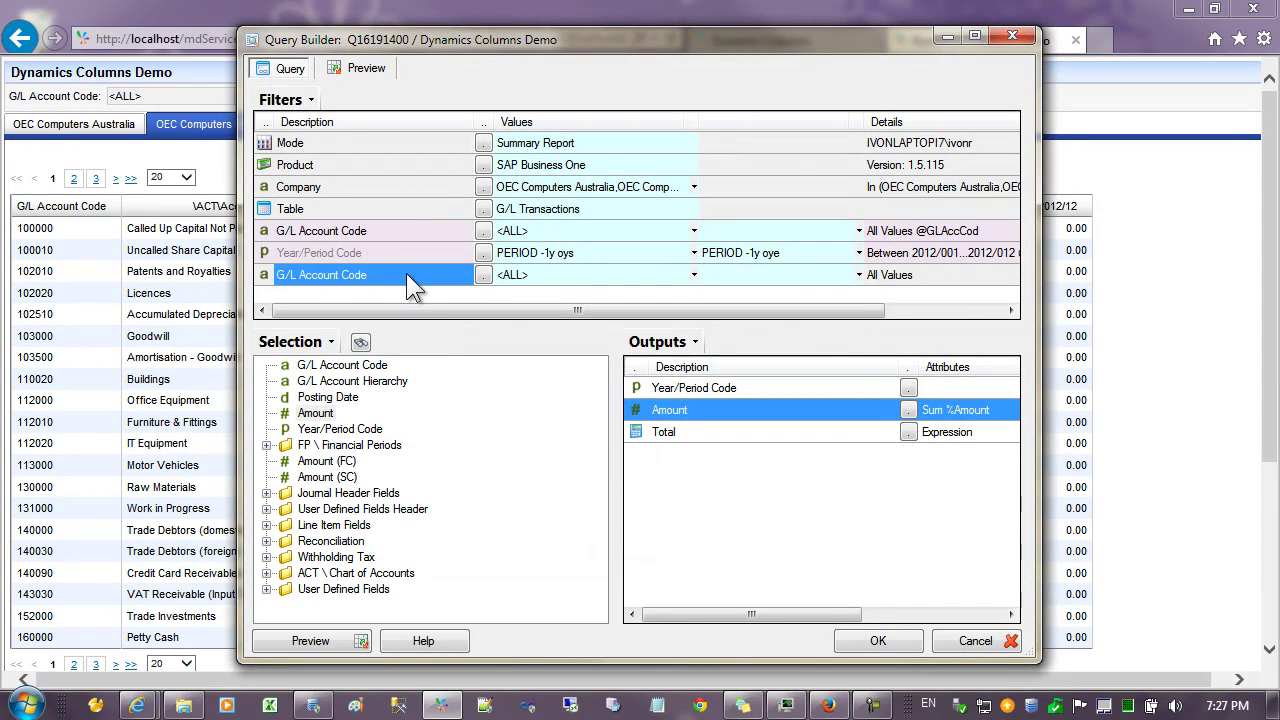
Create a sub query for the new account filter using the Chart of Accounts table
right_click(406, 275)
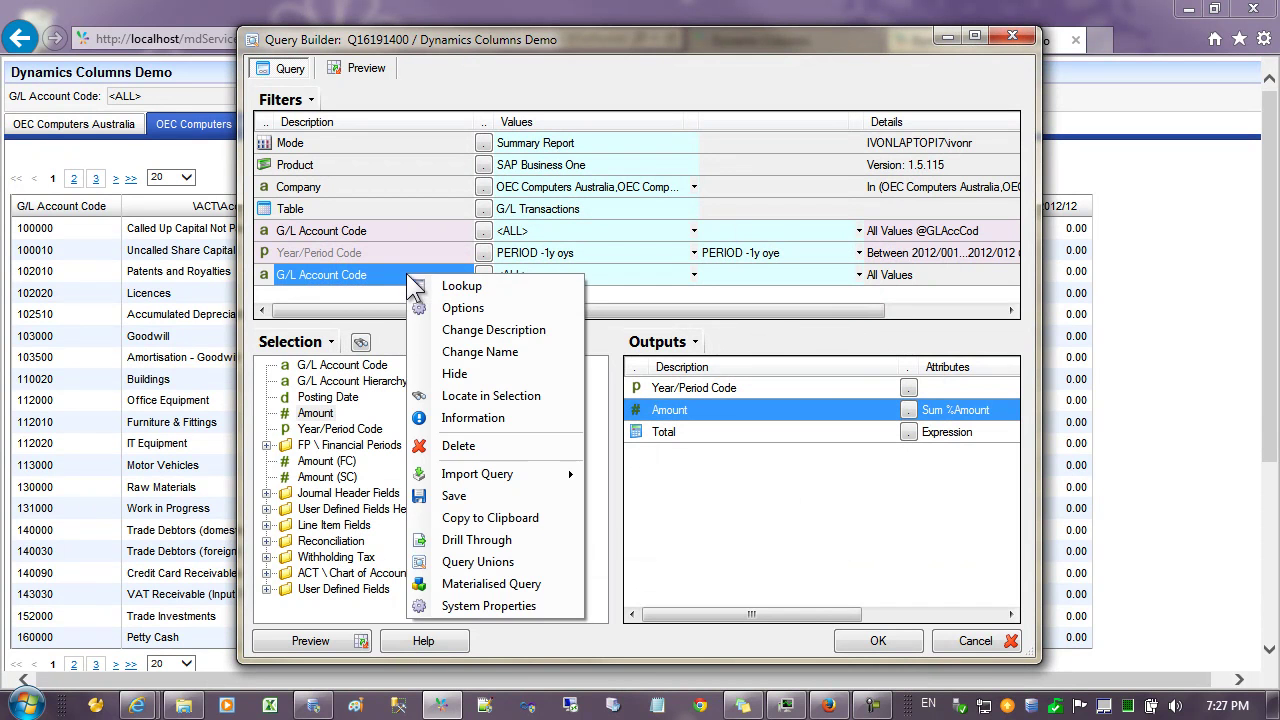
left_click(460, 306)
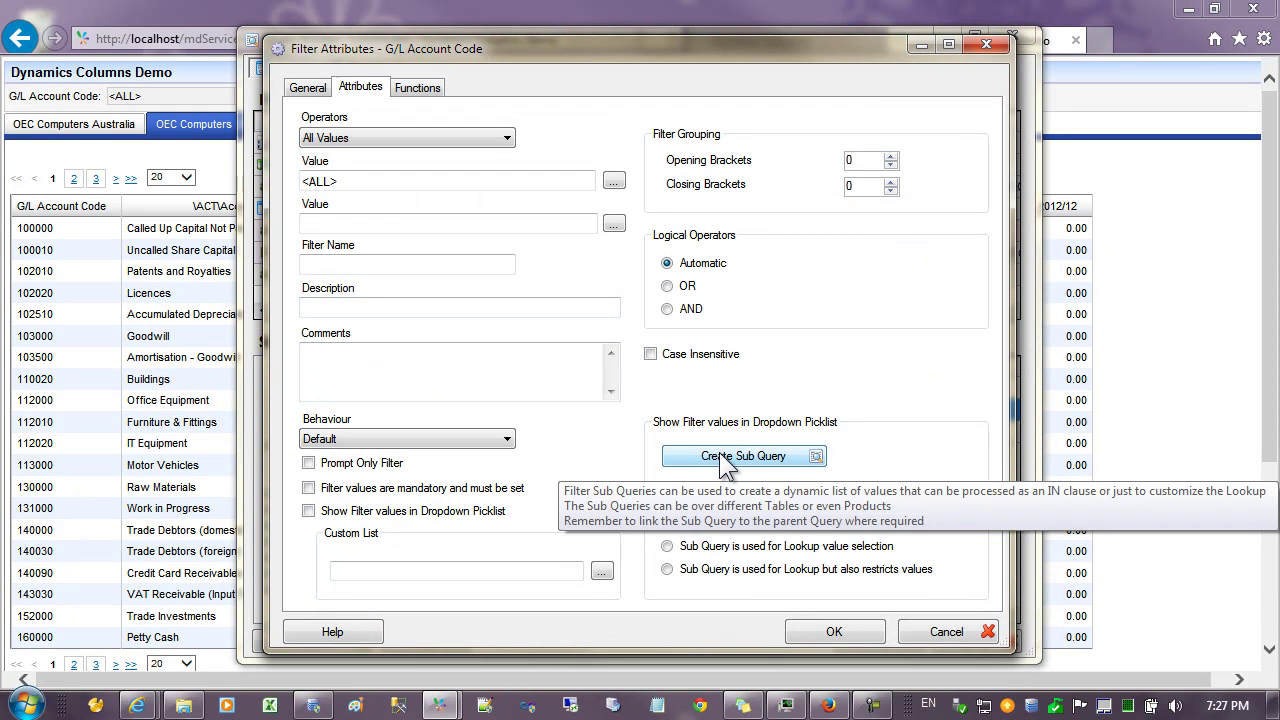
left_click(720, 455)
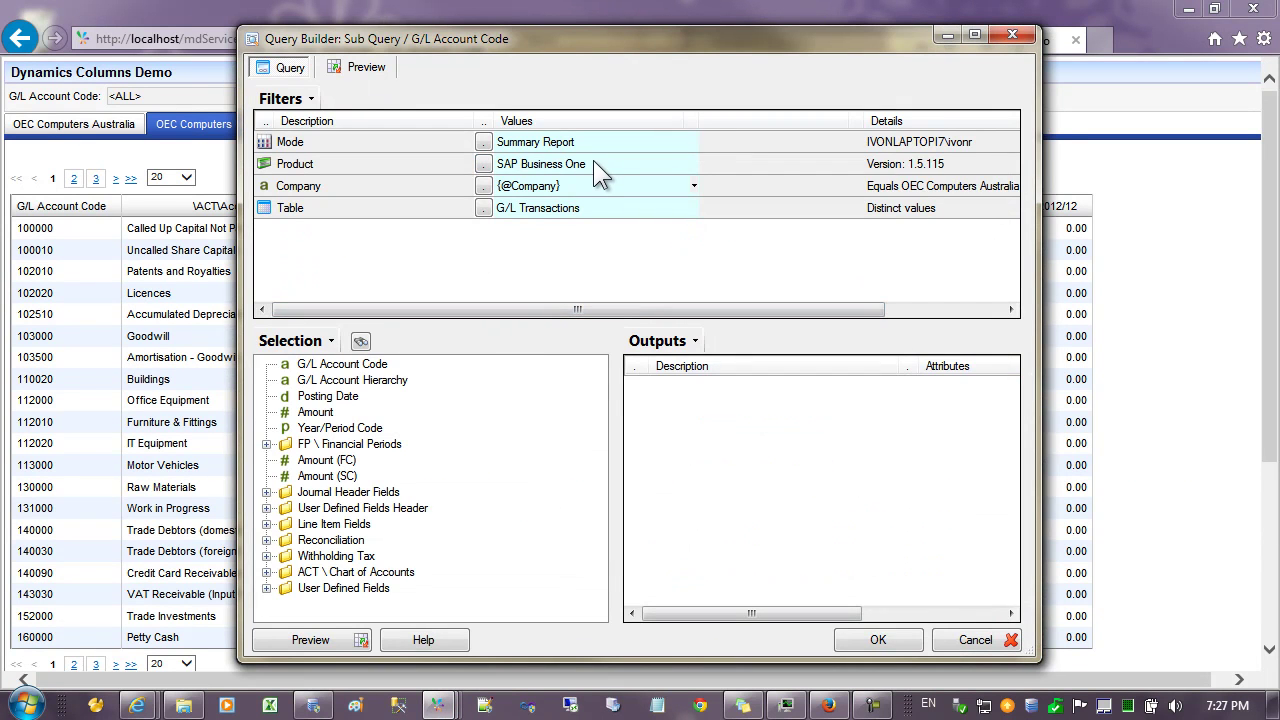
left_click(600, 185)
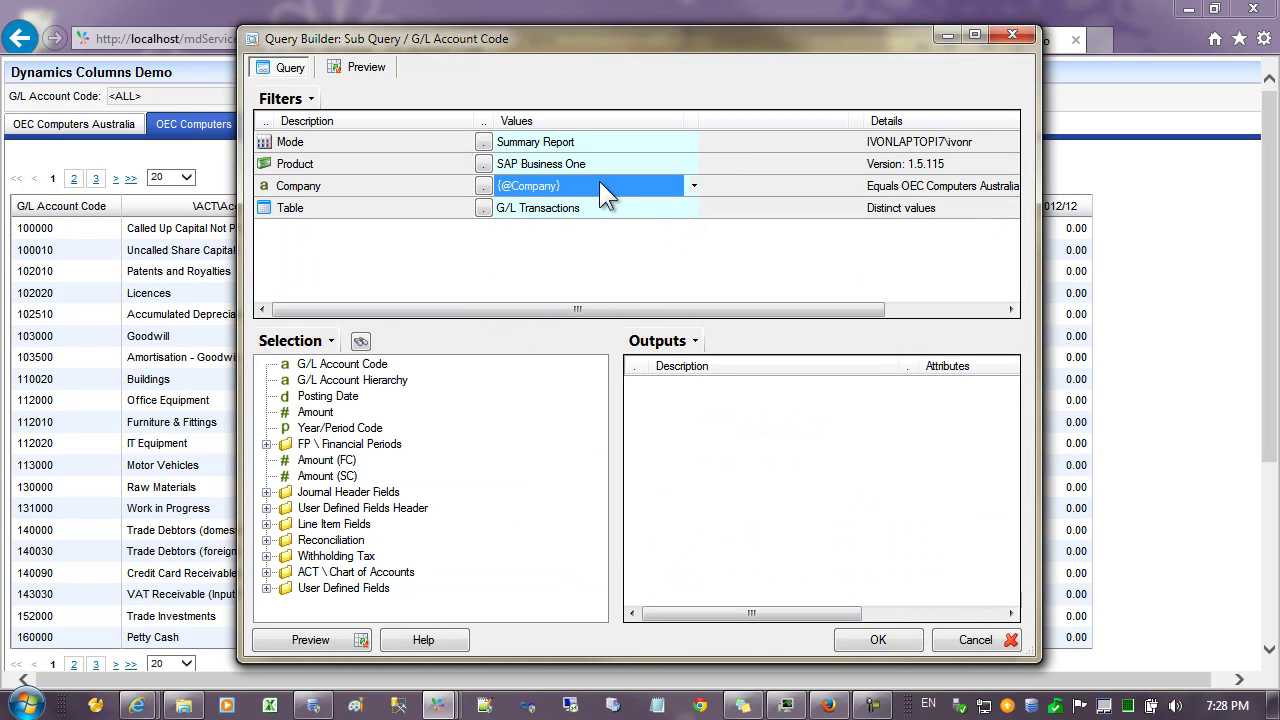
left_click(692, 184)
left_click(692, 184)
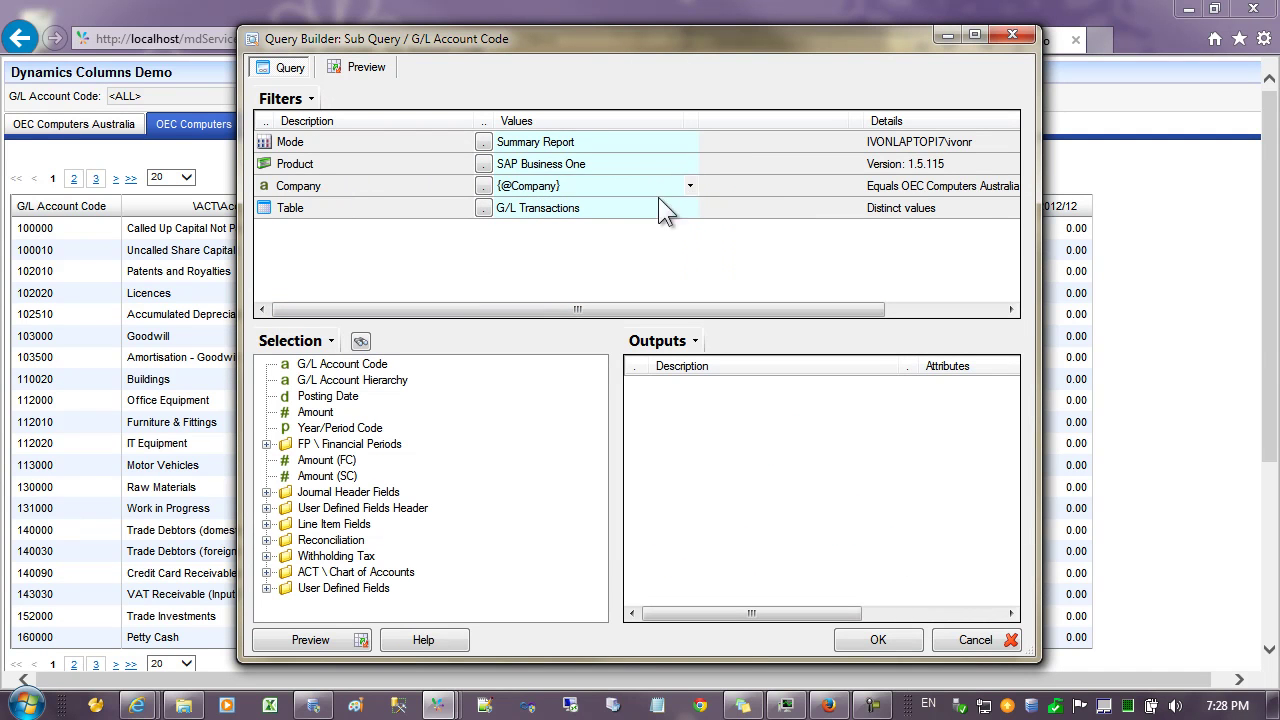
left_click(530, 209)
left_click(484, 208)
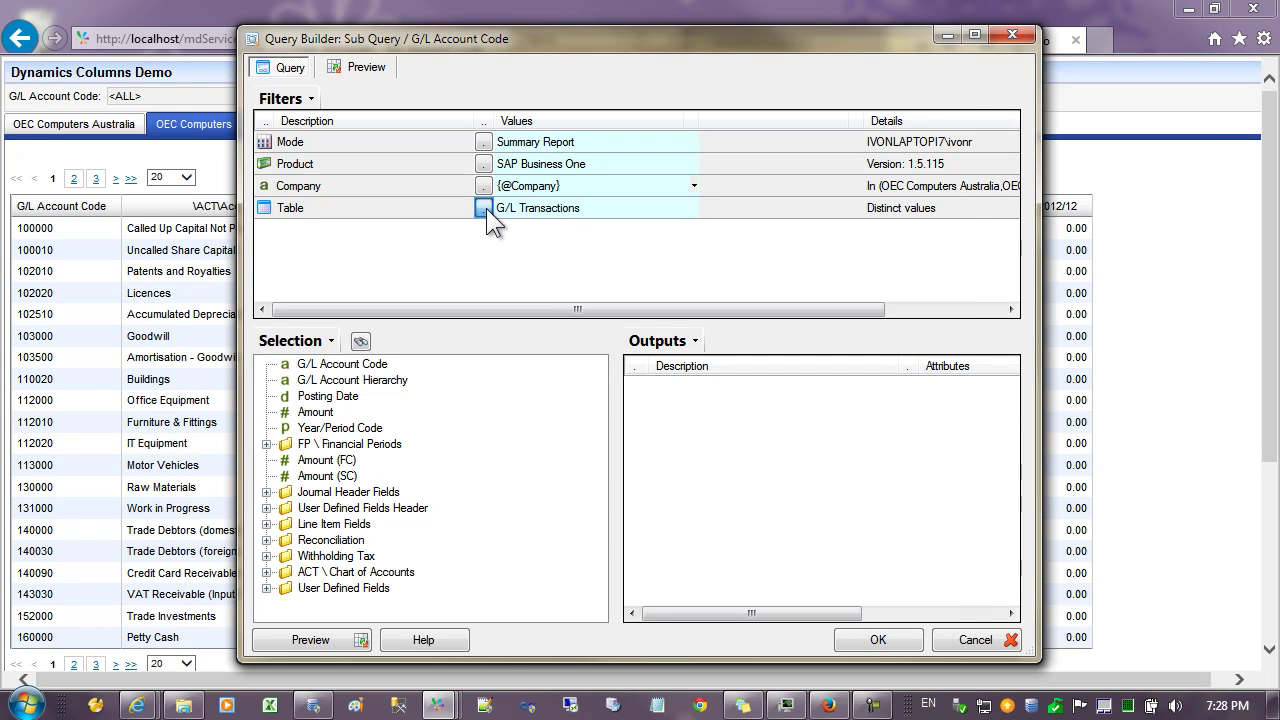
left_click(429, 149)
double_click(429, 149)
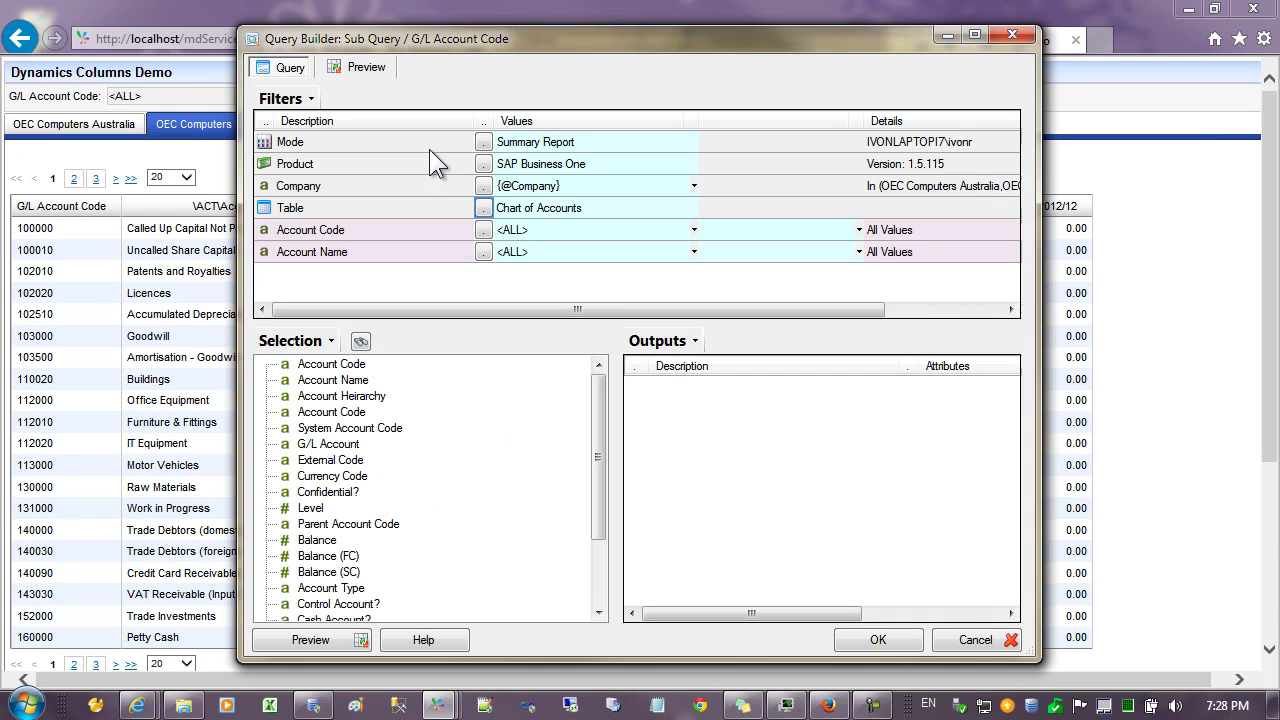
Have the sub query output Account Code, filtered to Account Type AR (Income)
left_click_drag(332, 364, 686, 399)
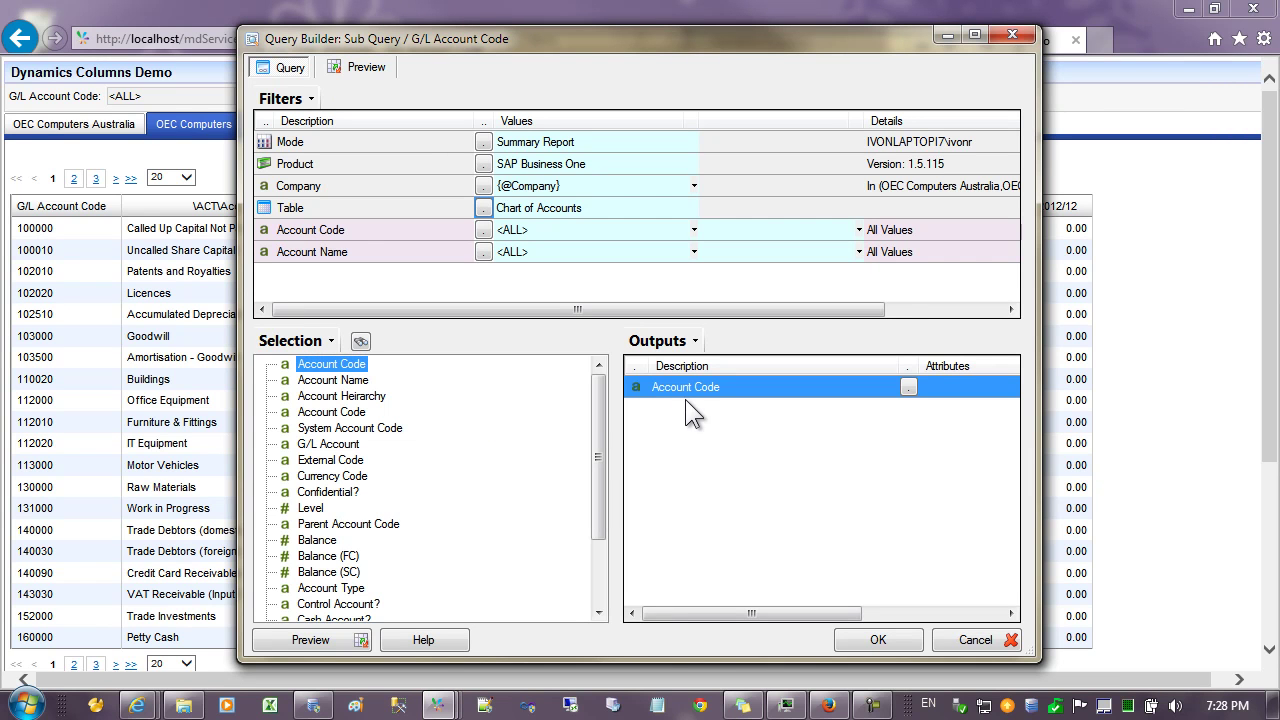
left_click(330, 557)
scroll(369, 565, "down", 2)
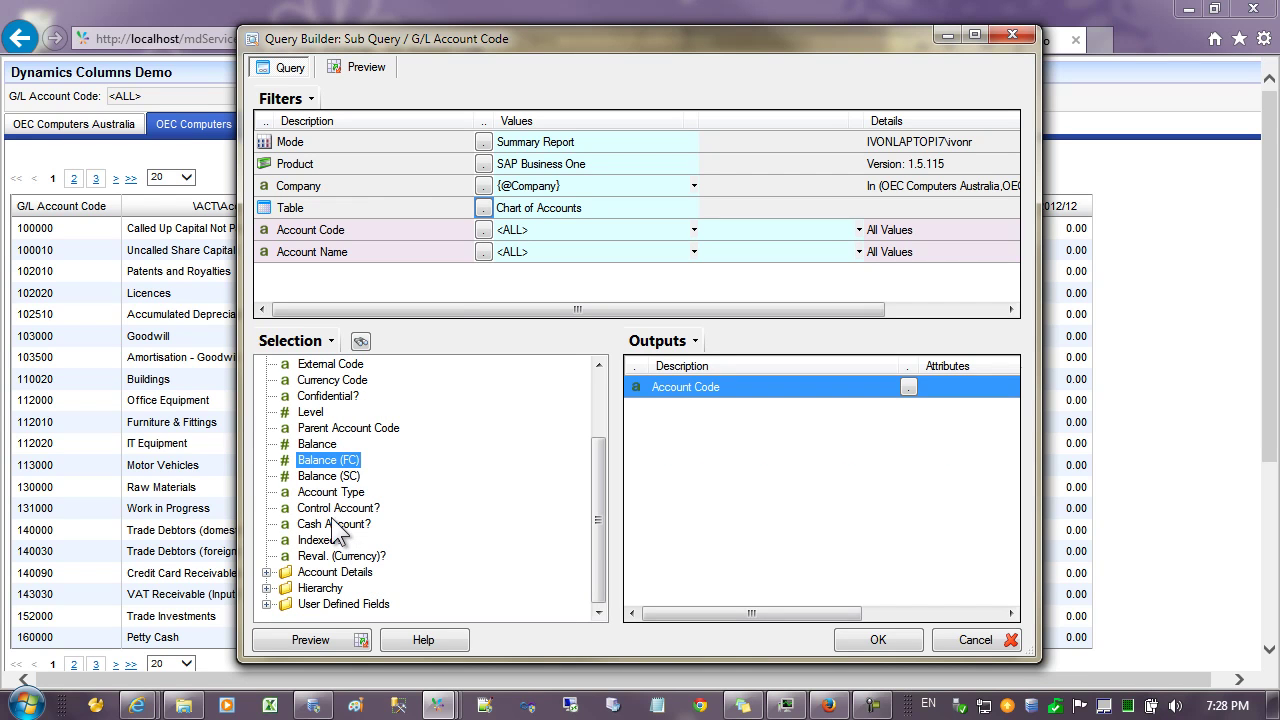
left_click_drag(340, 492, 440, 273)
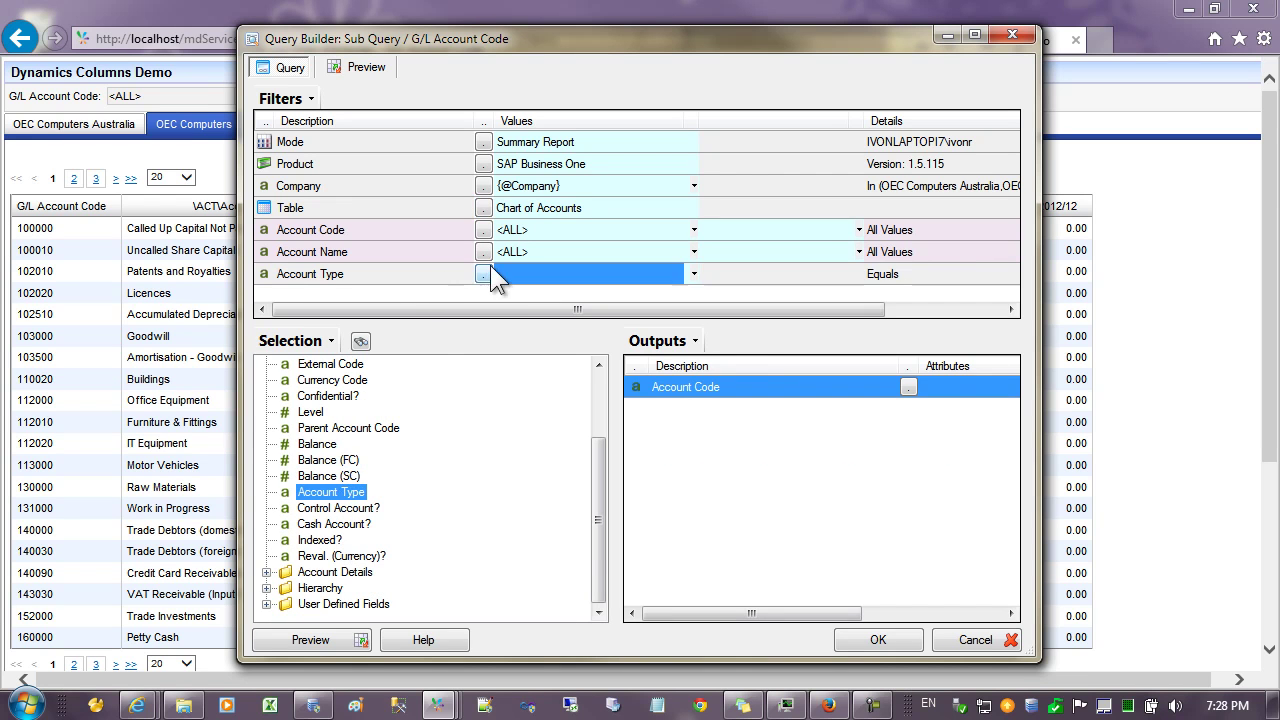
left_click(484, 273)
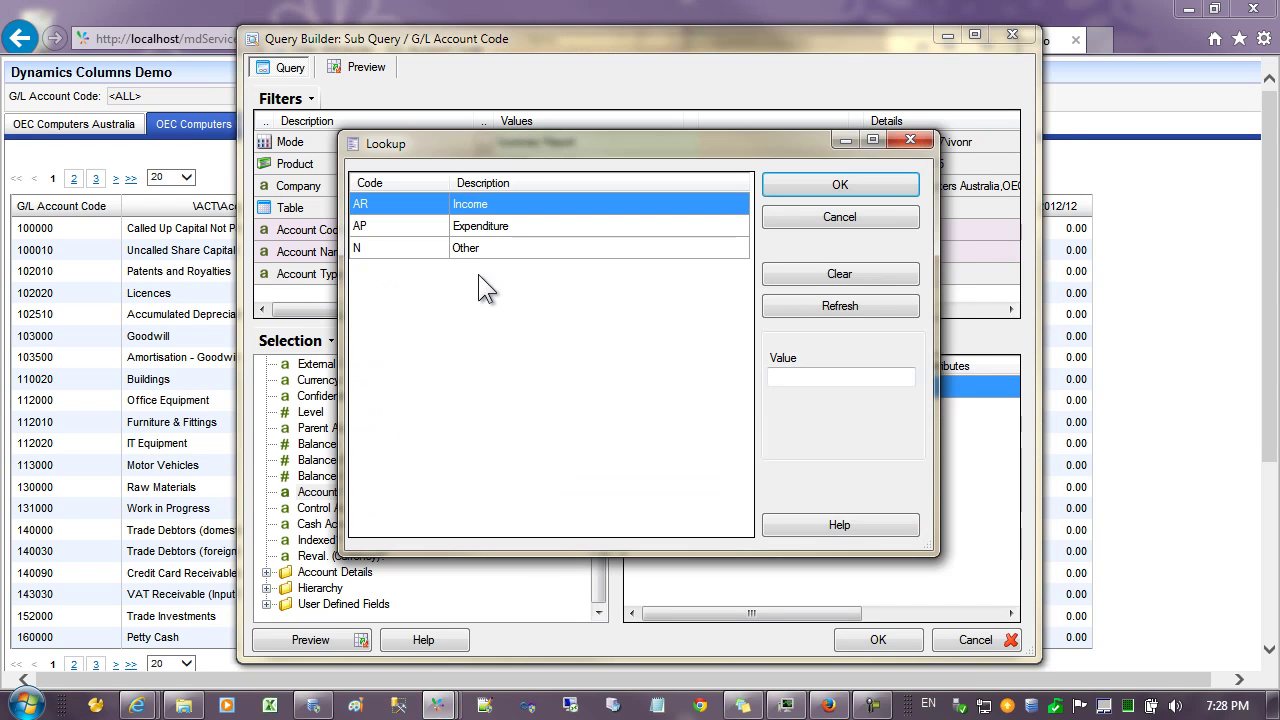
left_click(401, 205)
left_click(812, 190)
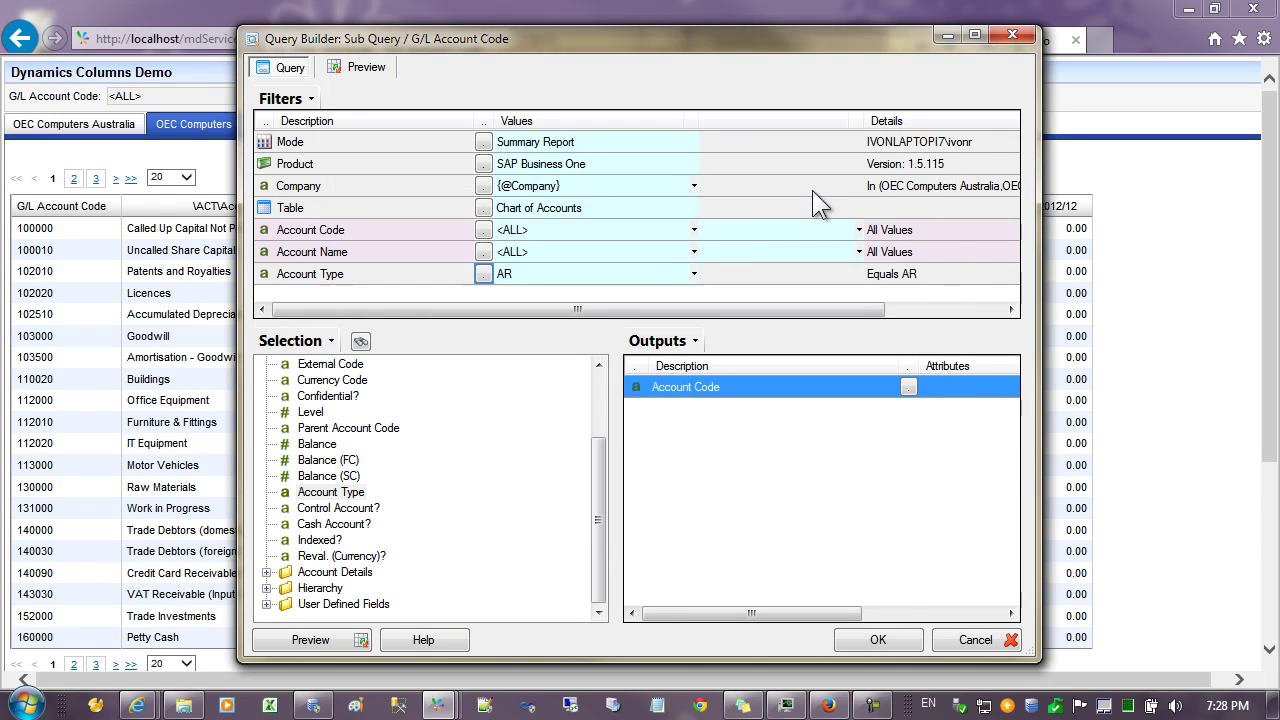
left_click(869, 641)
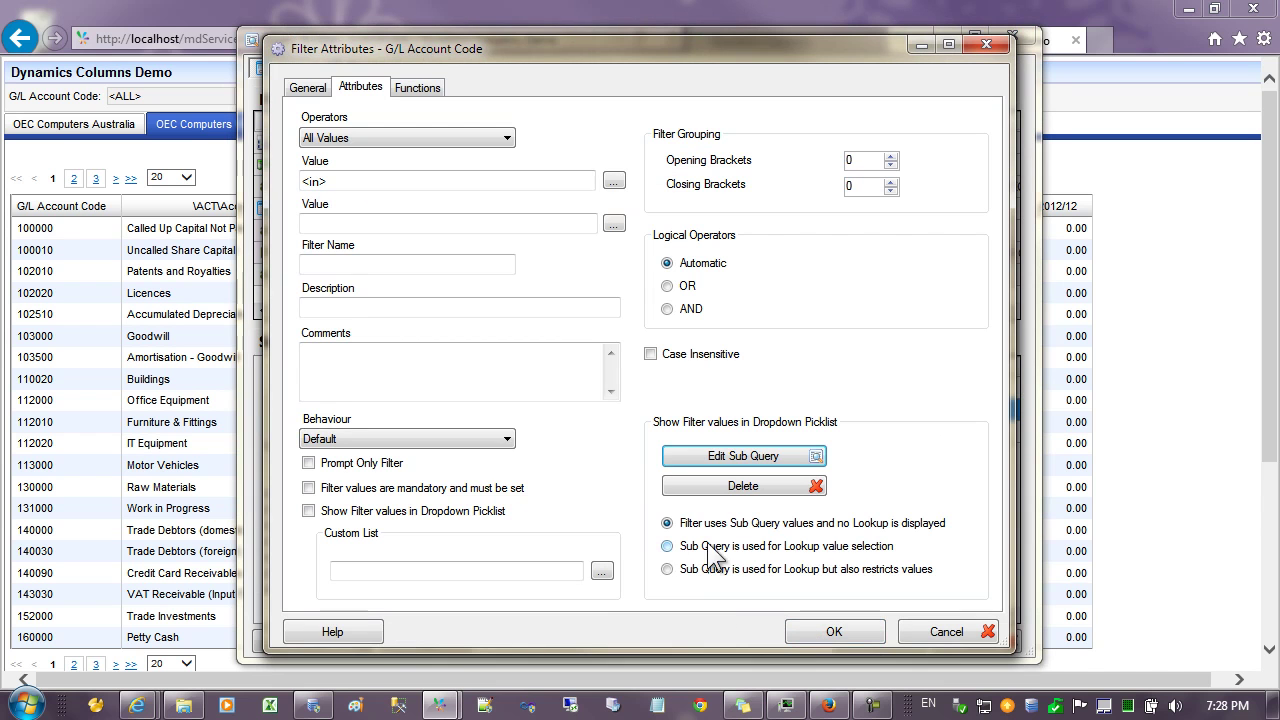
Rename the new sub-query account filter to Acc
left_click(830, 632)
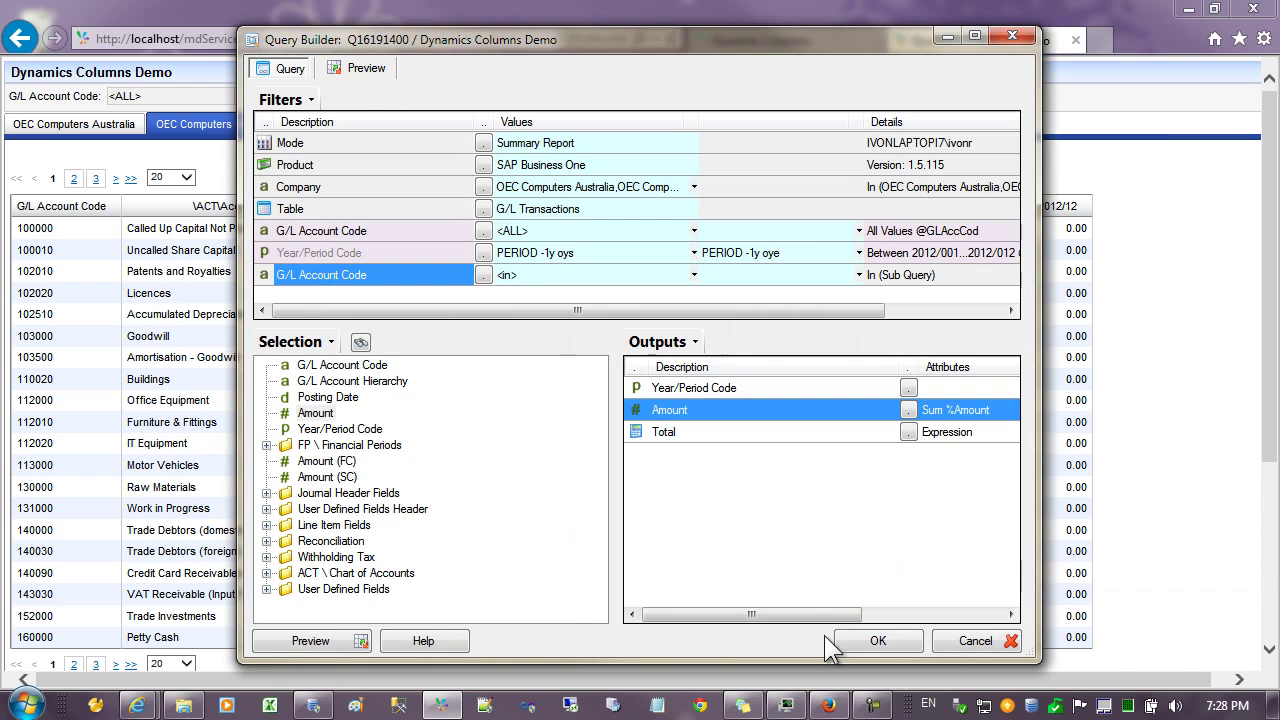
right_click(387, 276)
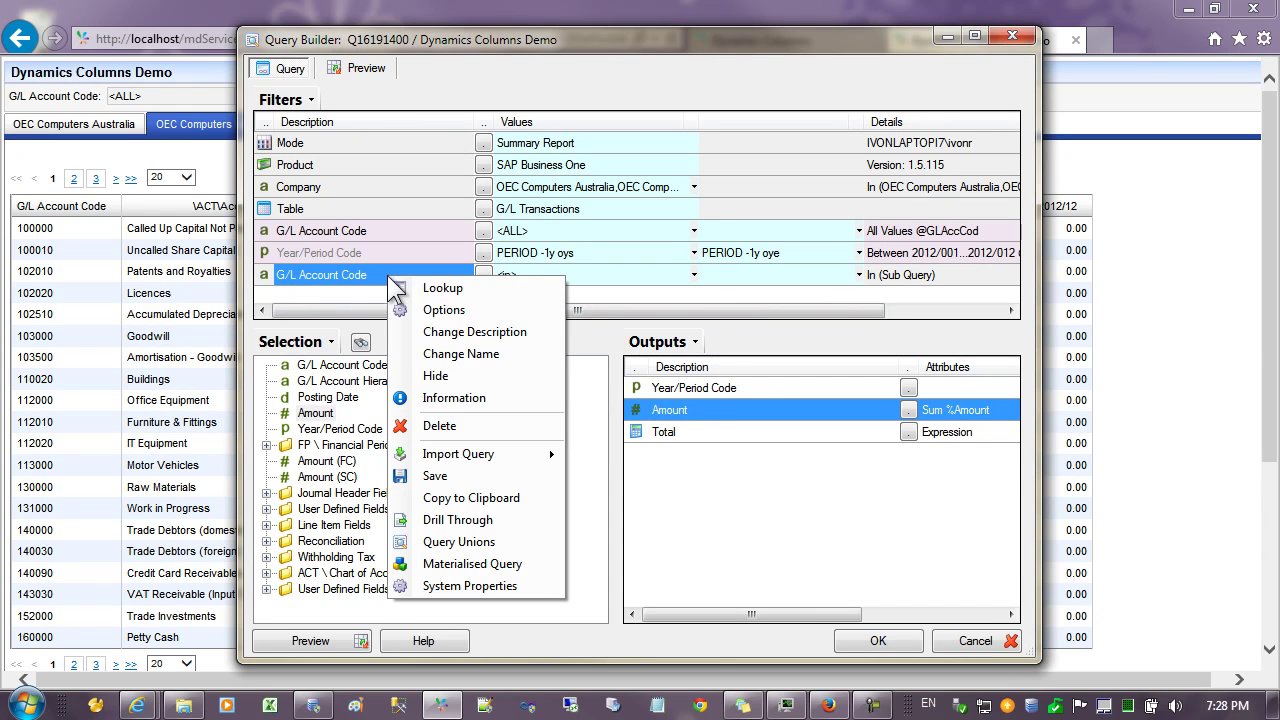
left_click(473, 350)
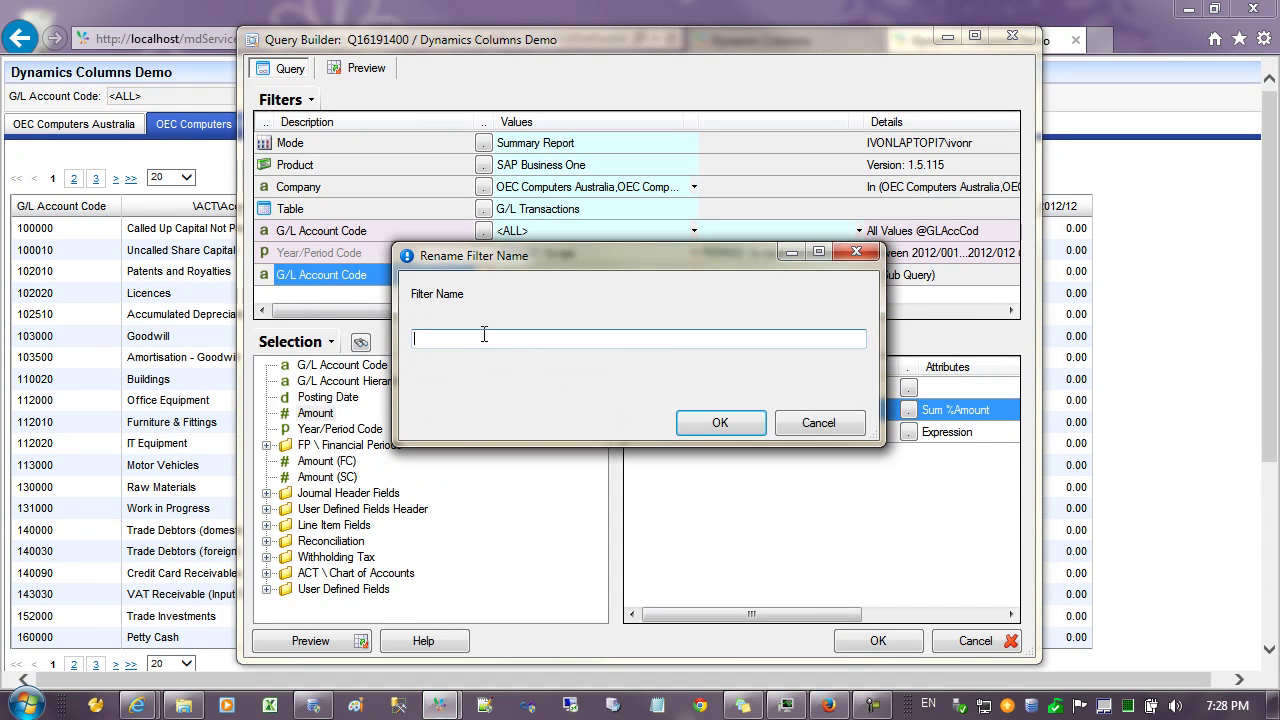
type("Acc")
left_click(718, 421)
Make Amount a dynamic output over Acc and preview periods by income account
right_click(695, 410)
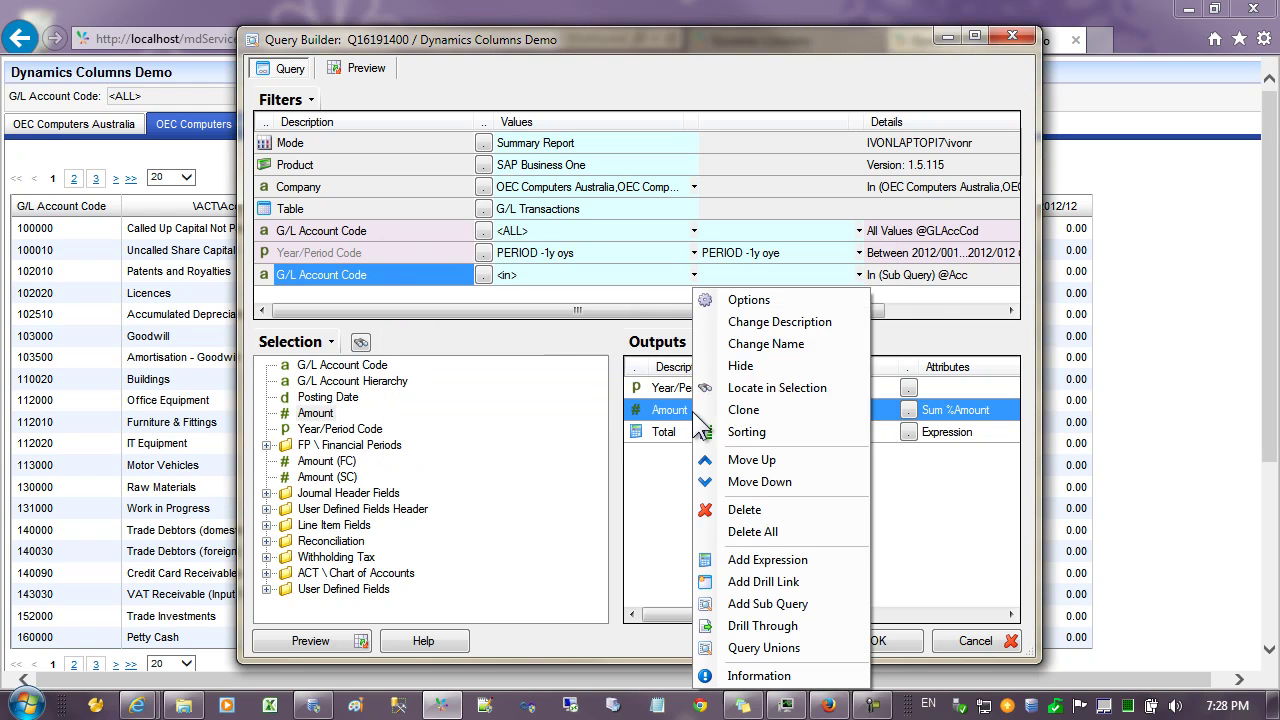
left_click(778, 301)
left_click(777, 185)
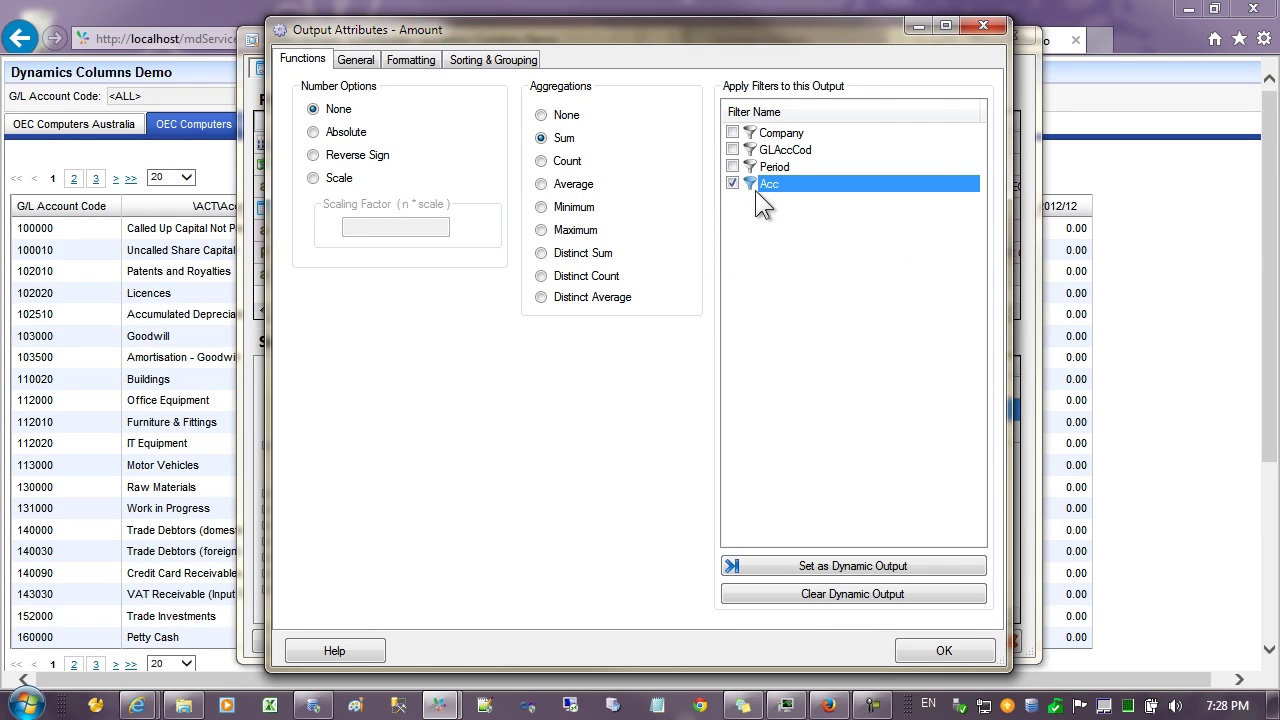
left_click(821, 565)
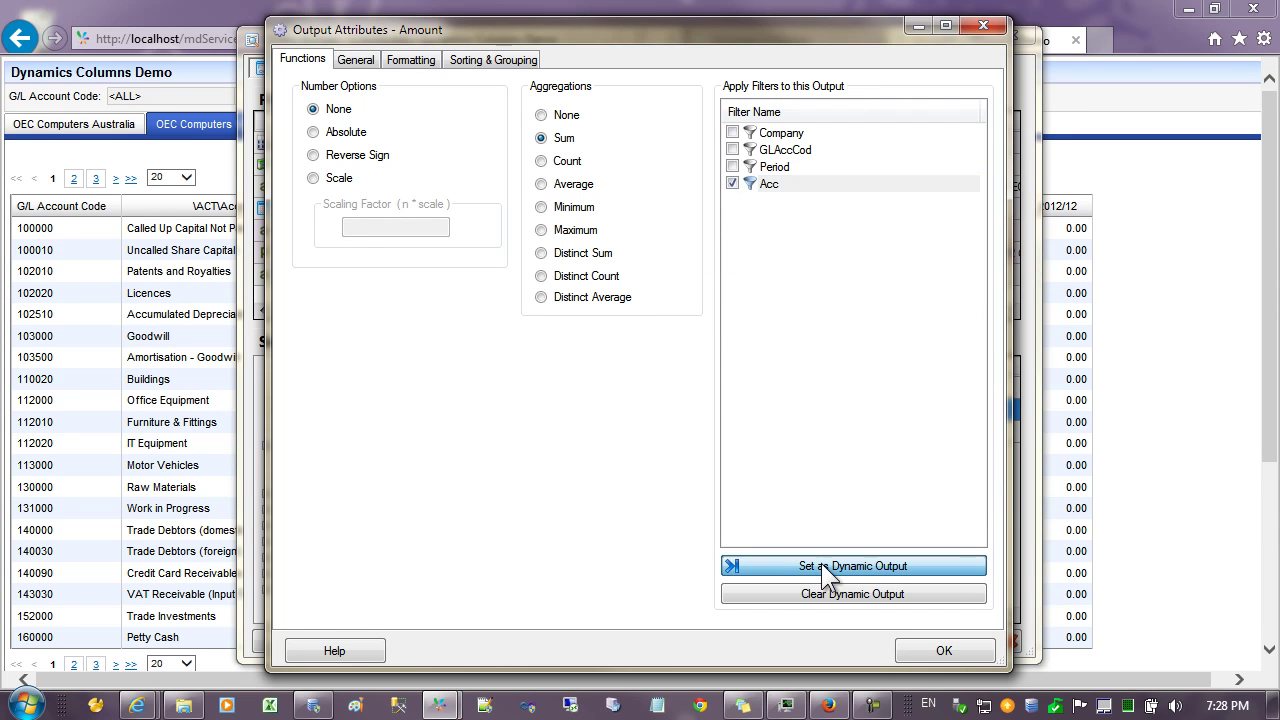
left_click(943, 651)
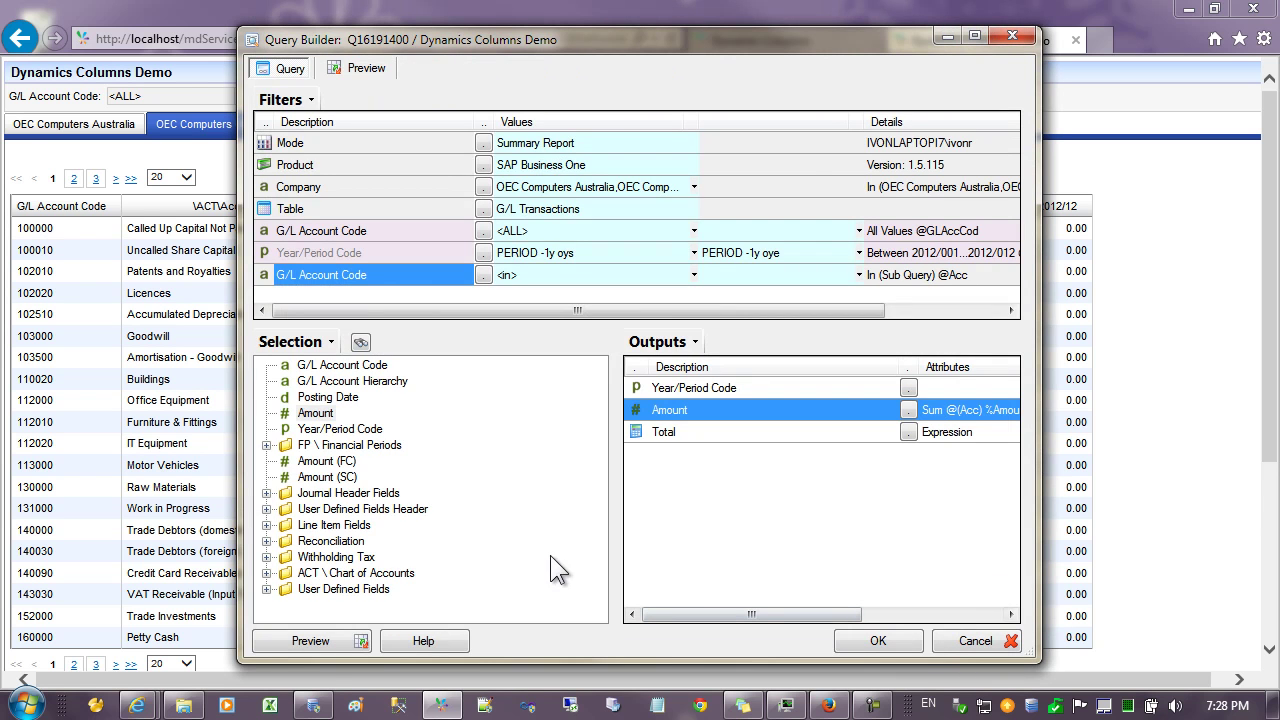
left_click(310, 641)
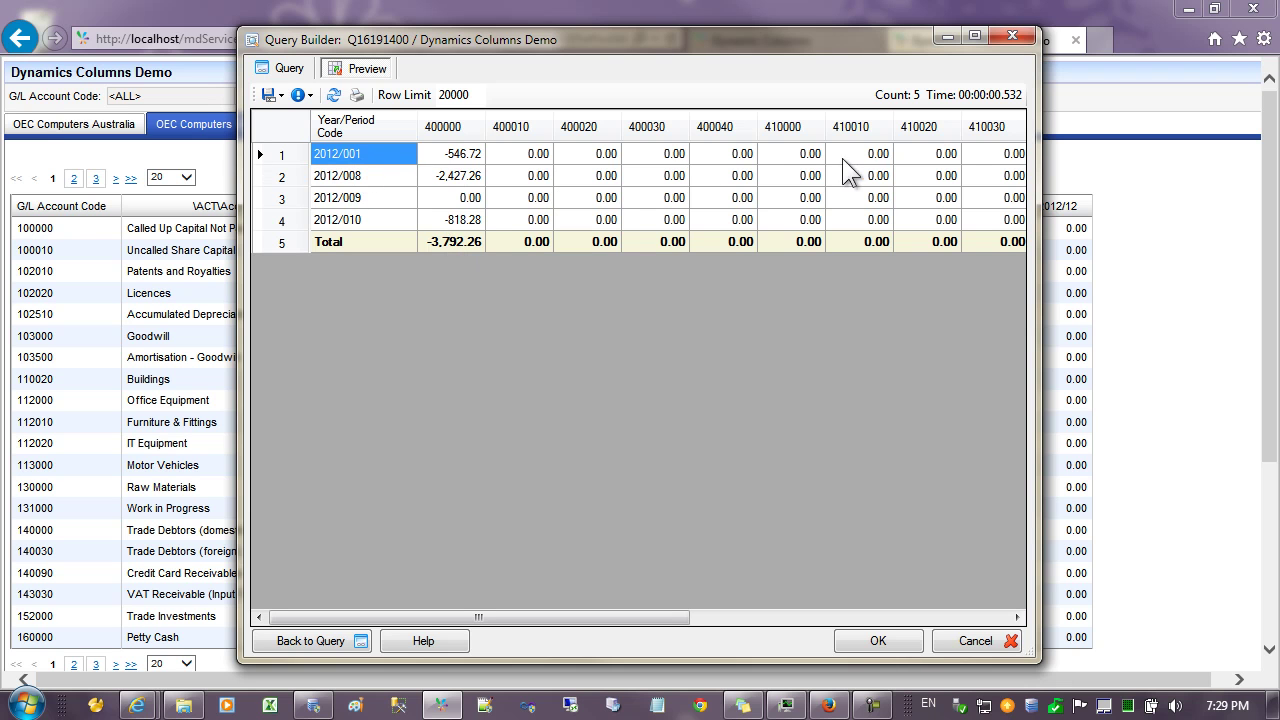
Select the period rows in the preview, then go back to the query design
left_click_drag(372, 155, 363, 222)
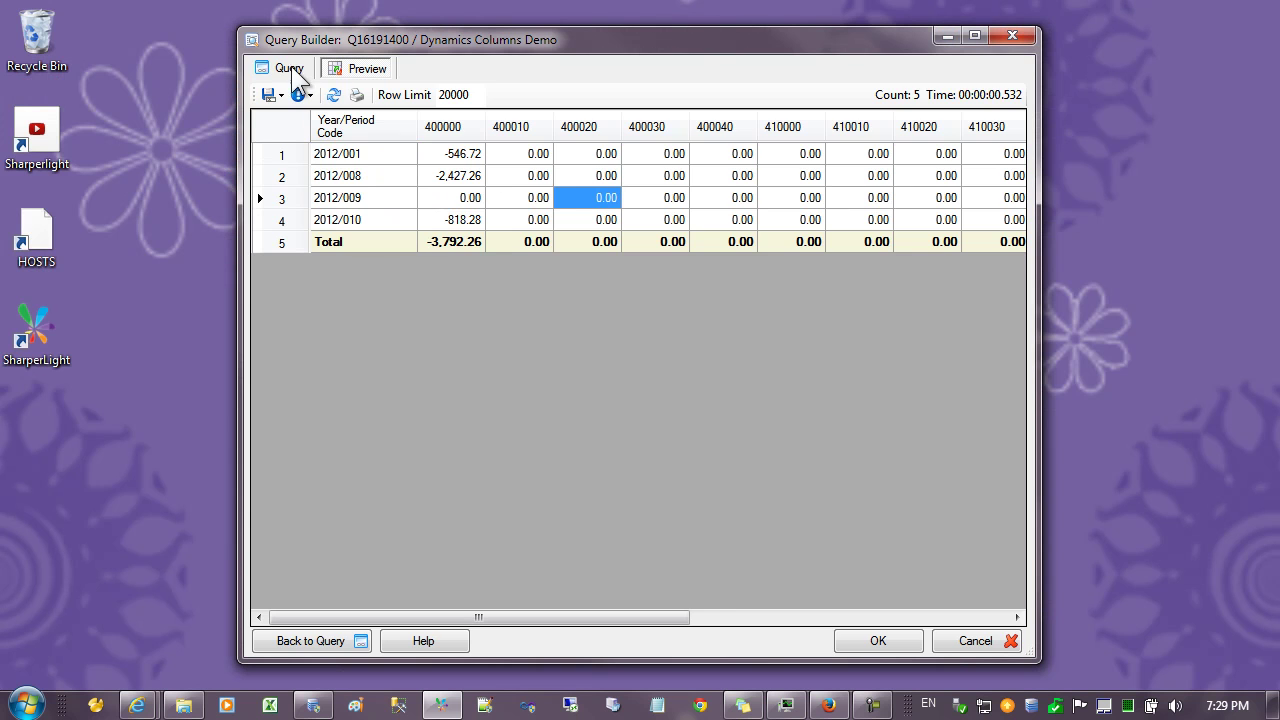
left_click(283, 67)
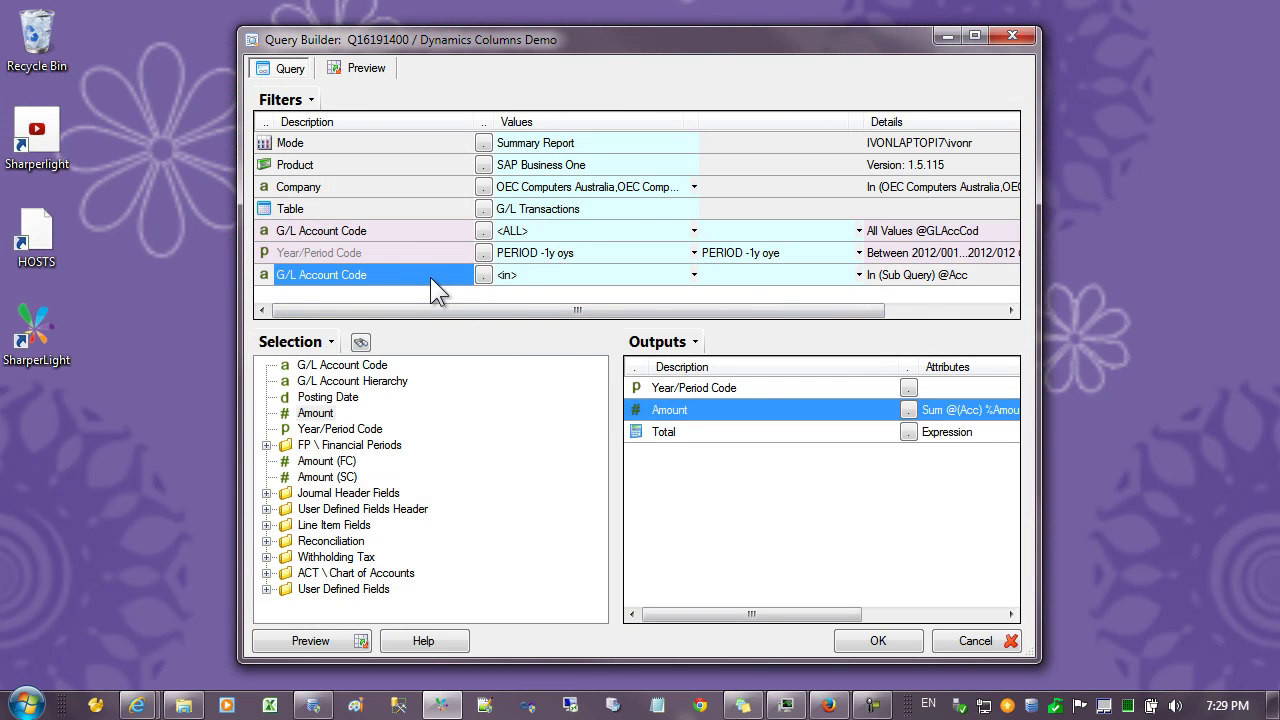
Remove the account sub-query filter and keep the Company filter named Company
left_click_drag(389, 270, 357, 440)
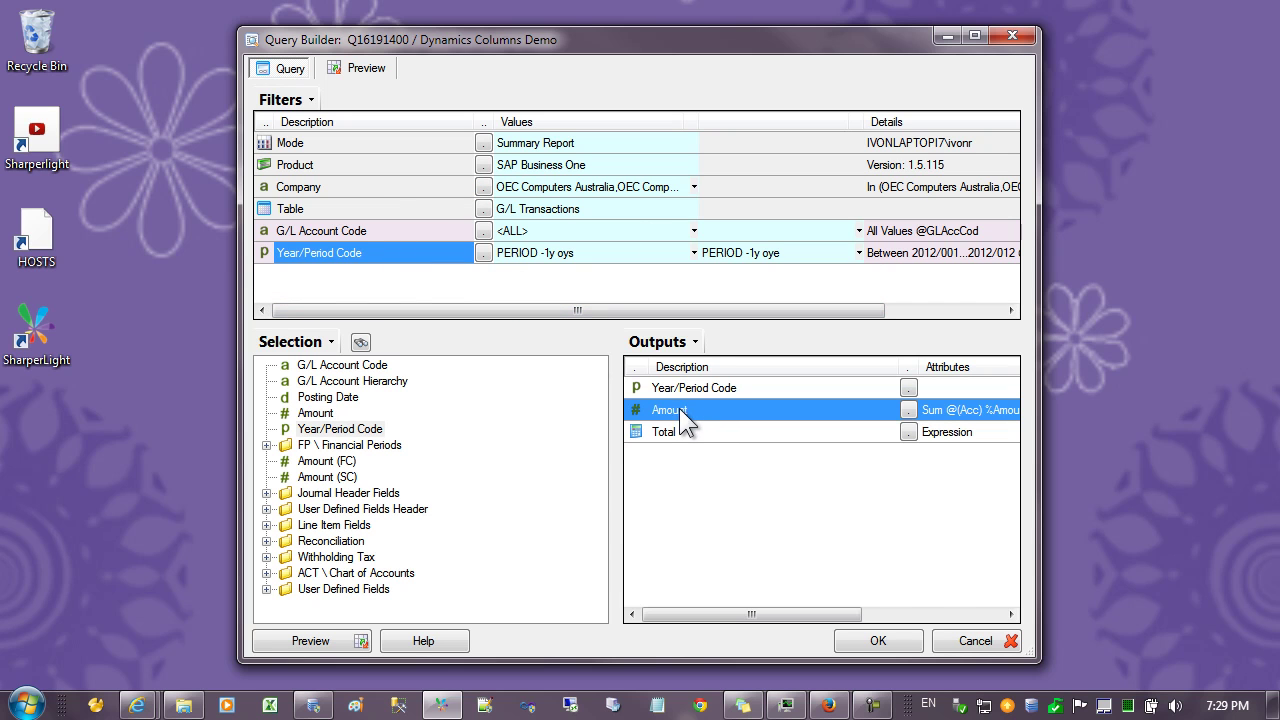
left_click(340, 183)
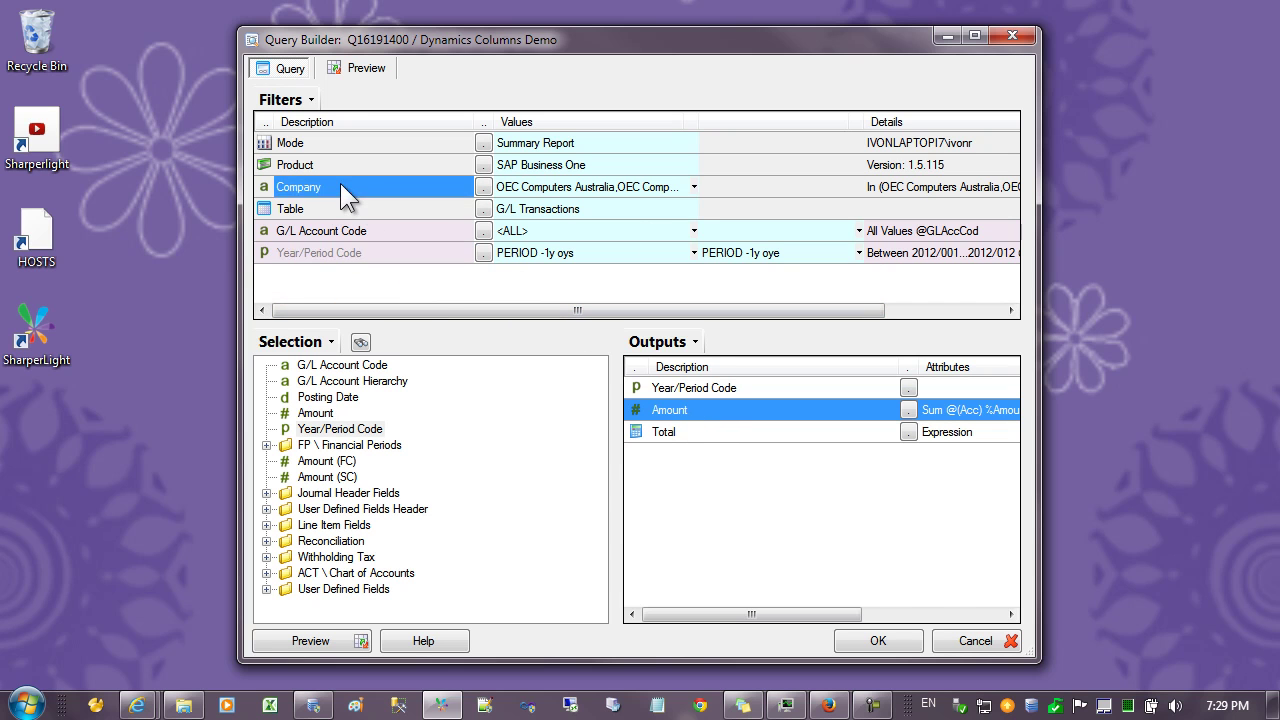
right_click(340, 183)
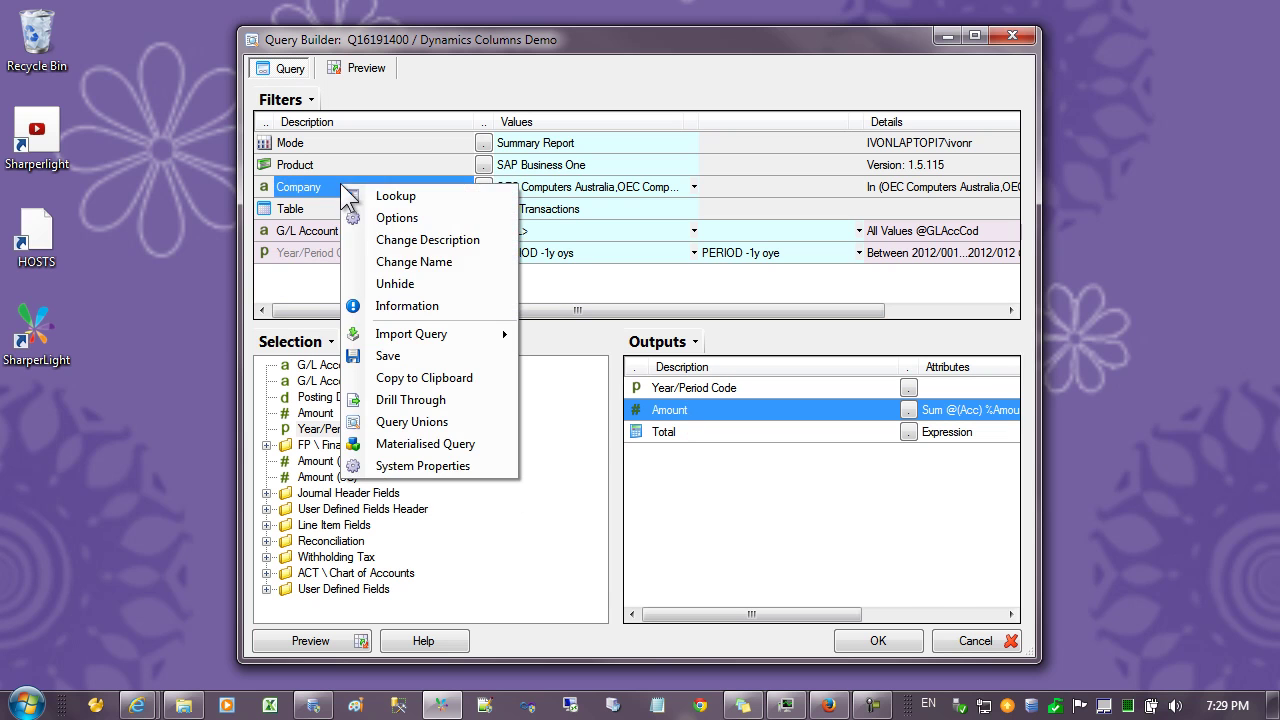
left_click(427, 259)
left_click(477, 338)
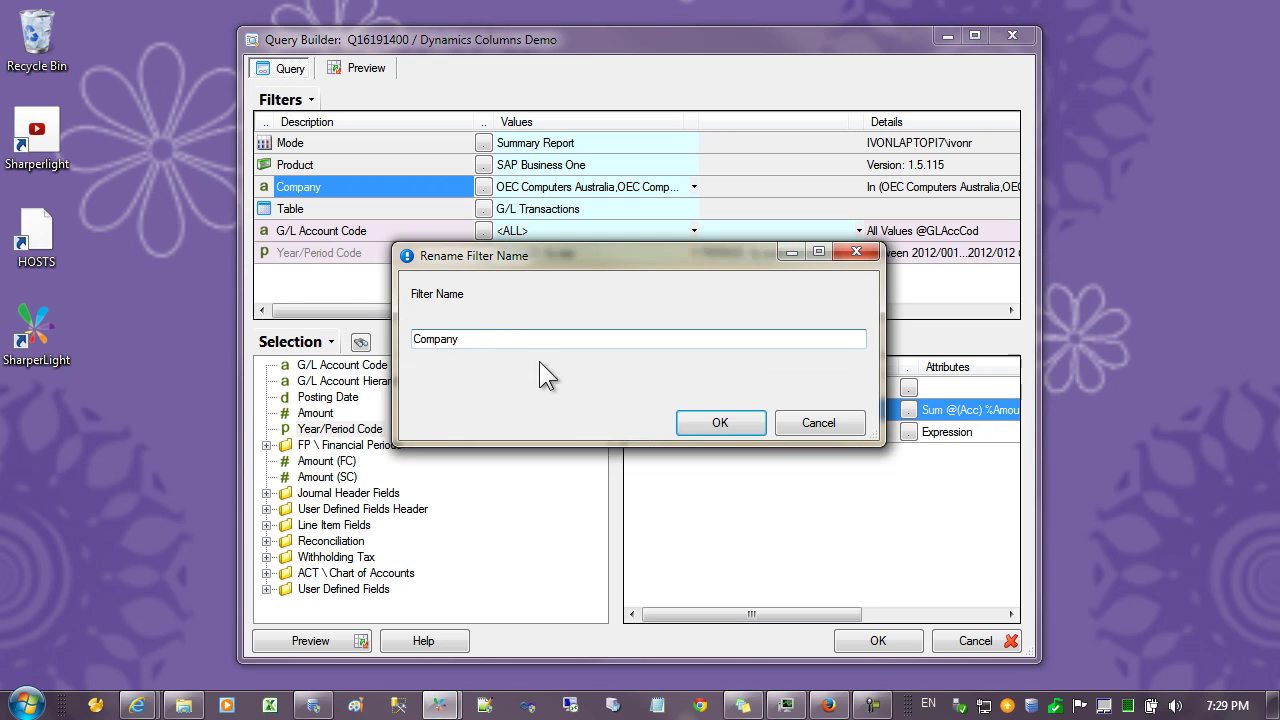
left_click(718, 423)
Make Amount dynamic over Company and preview the OEC Computers Australia and UK columns
left_click(672, 434)
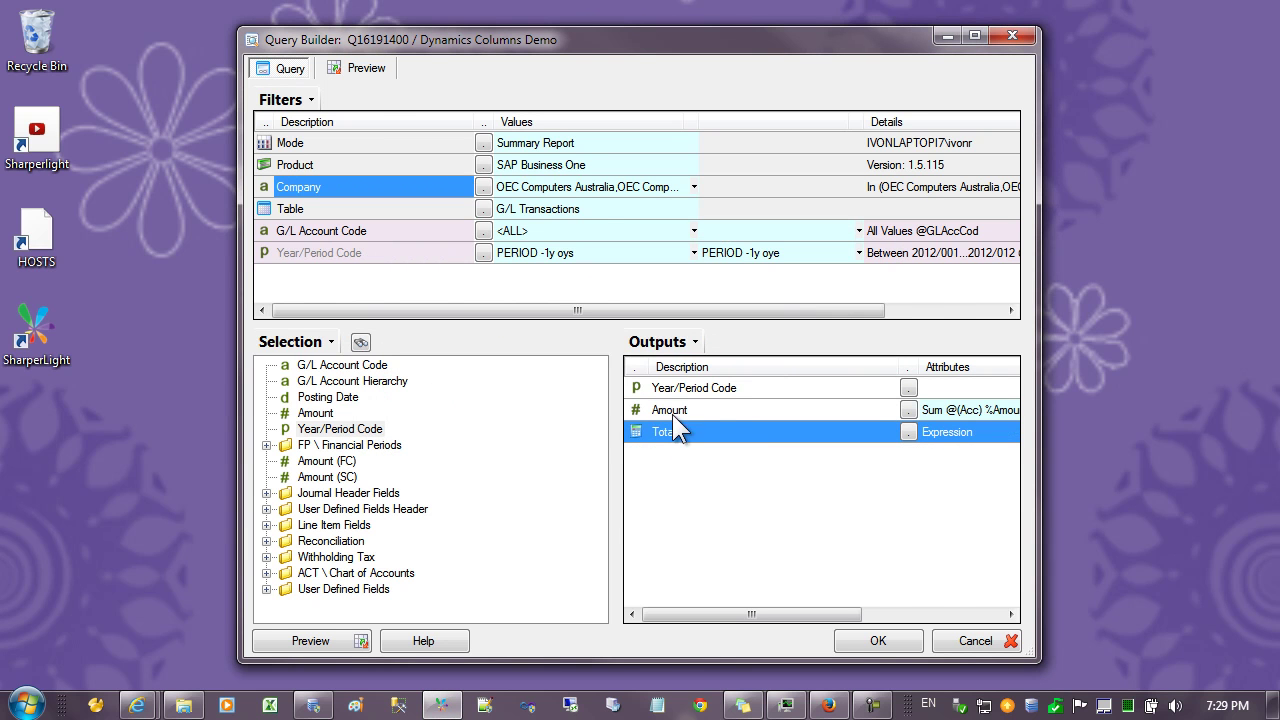
left_click(674, 412)
double_click(672, 410)
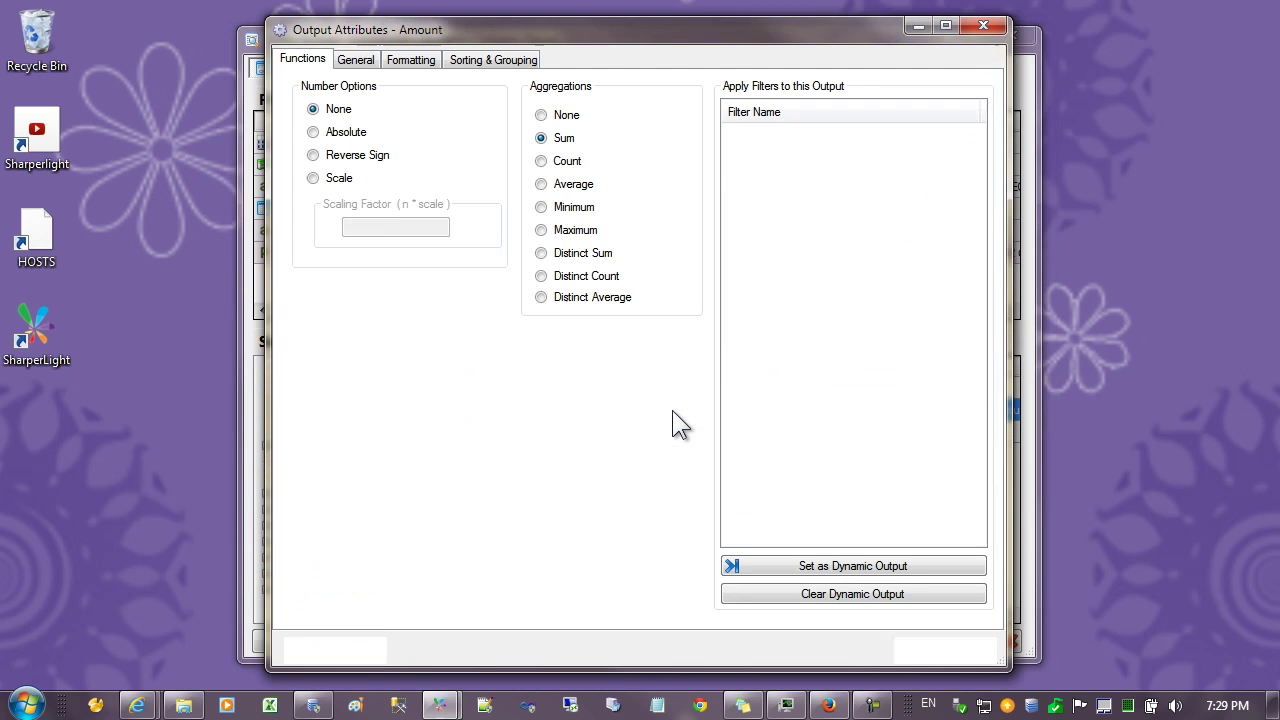
left_click(734, 133)
left_click(772, 140)
left_click(825, 566)
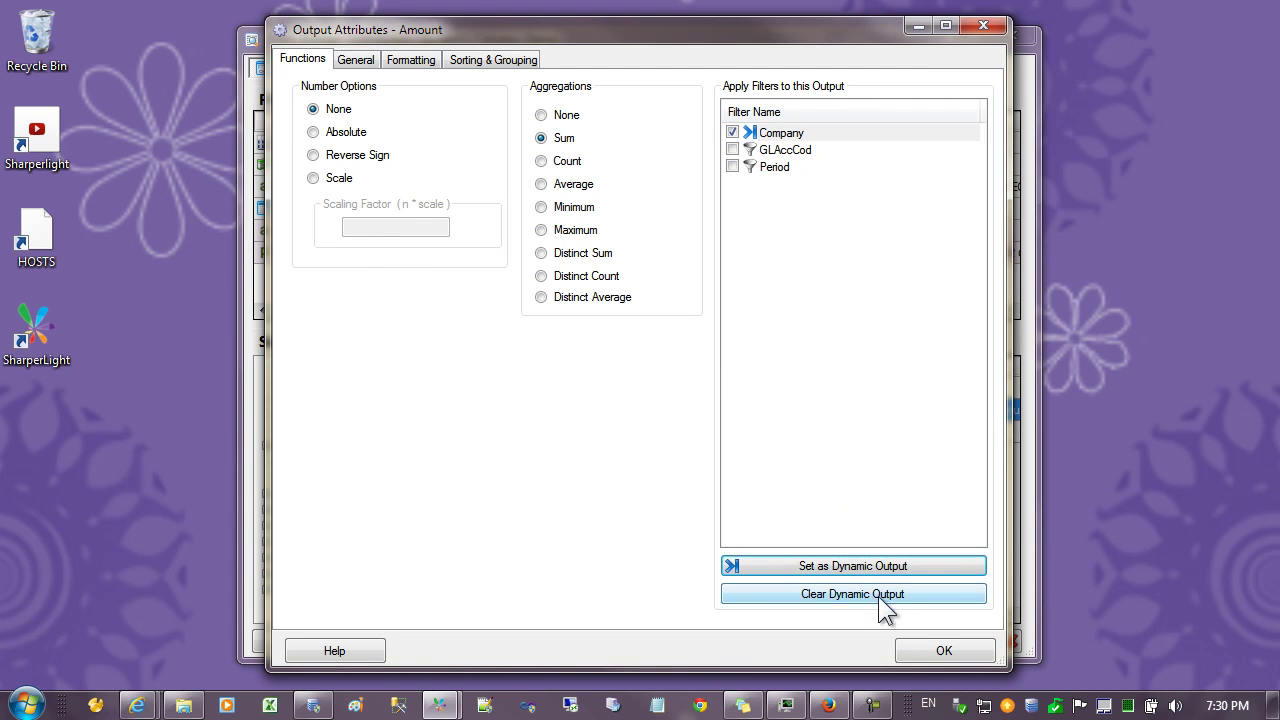
left_click(940, 651)
left_click(322, 641)
left_click(448, 183)
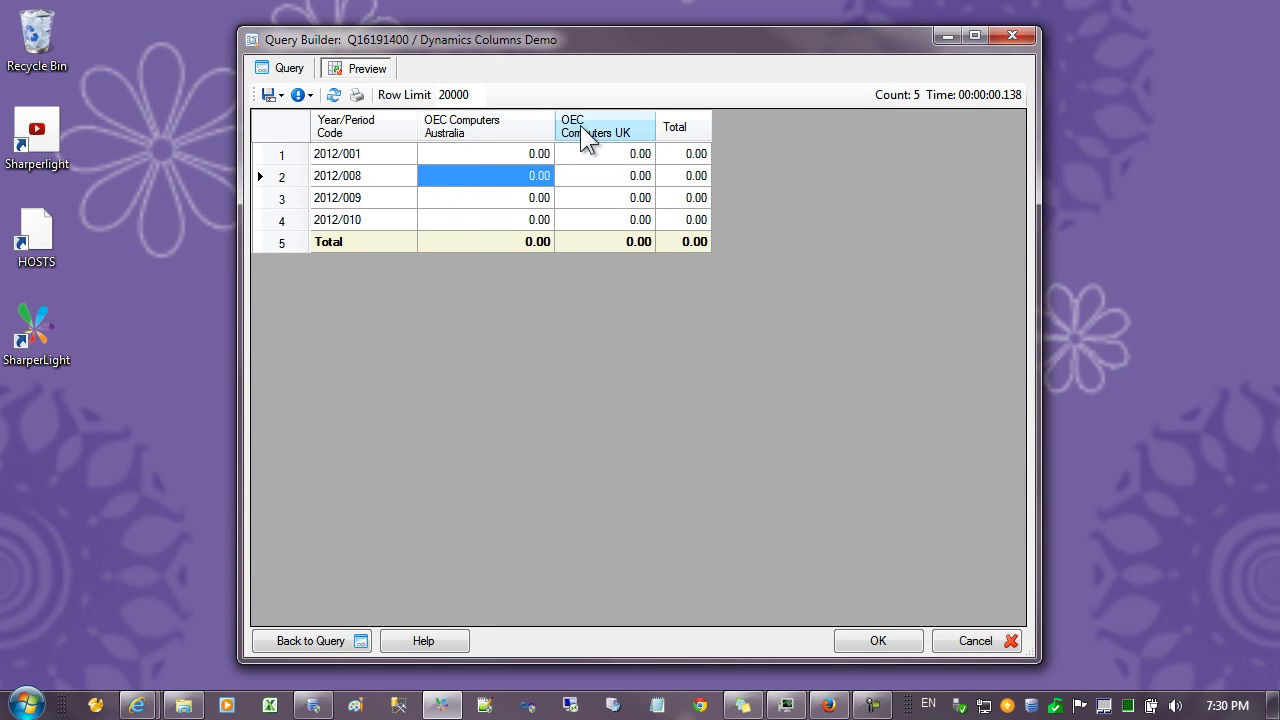
left_click(636, 177)
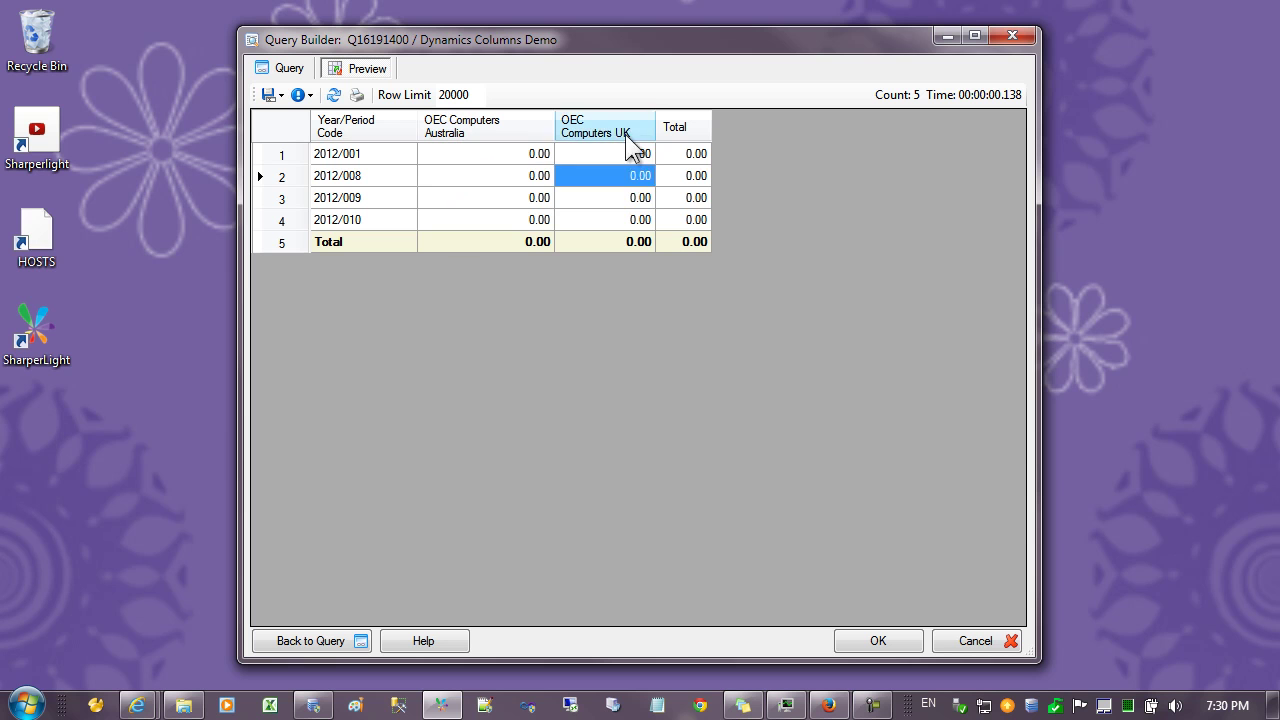
Swap Year/Period Code for G/L Account Code as first output and preview 24 accounts per company
left_click(290, 68)
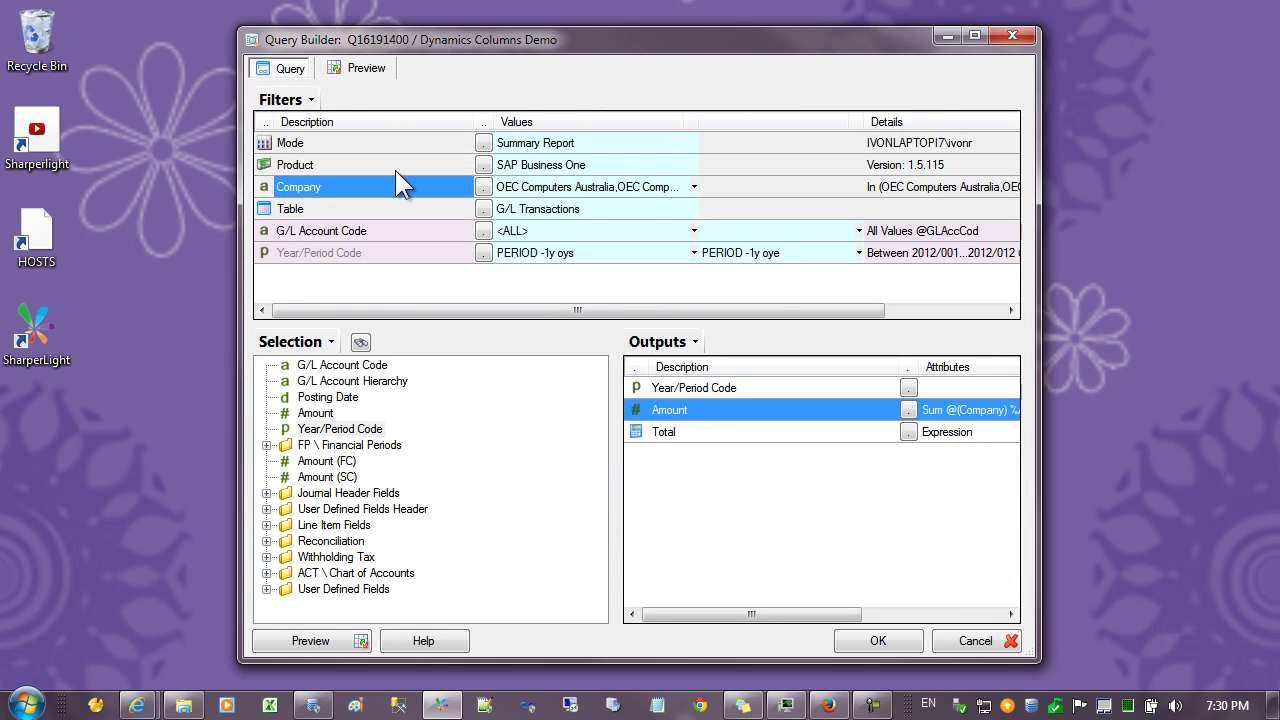
left_click(706, 384)
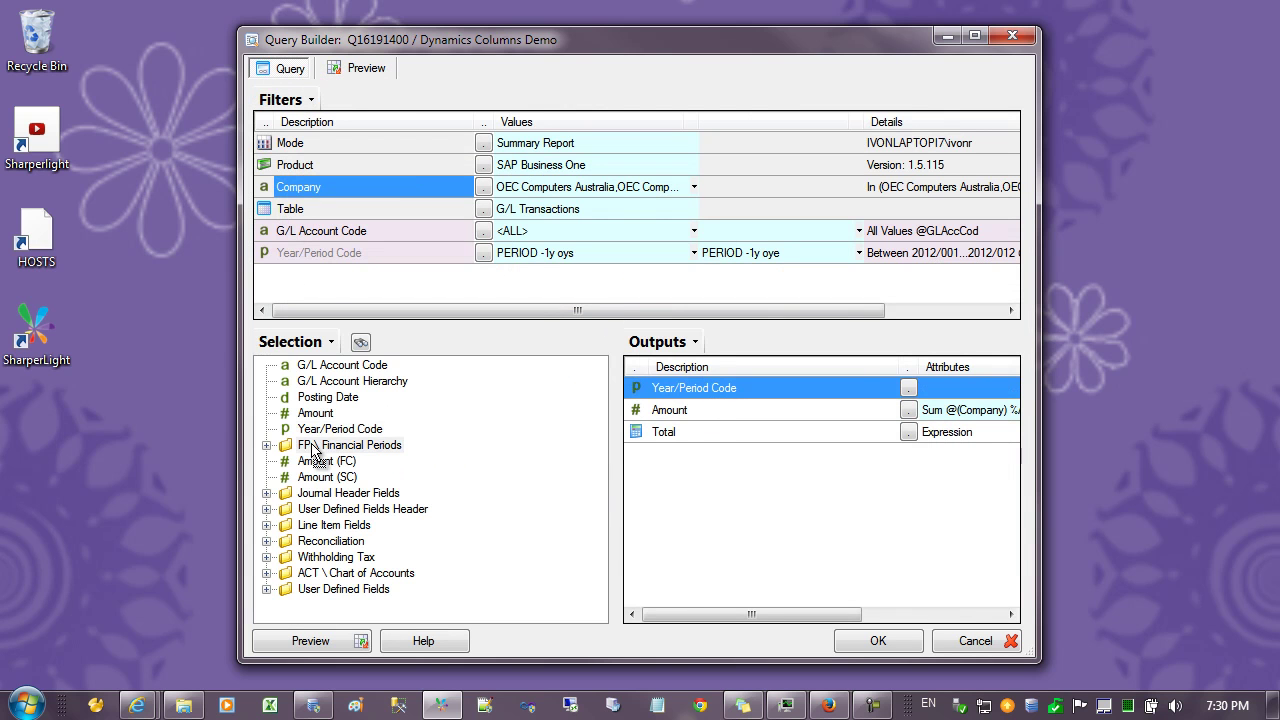
left_click_drag(326, 428, 327, 426)
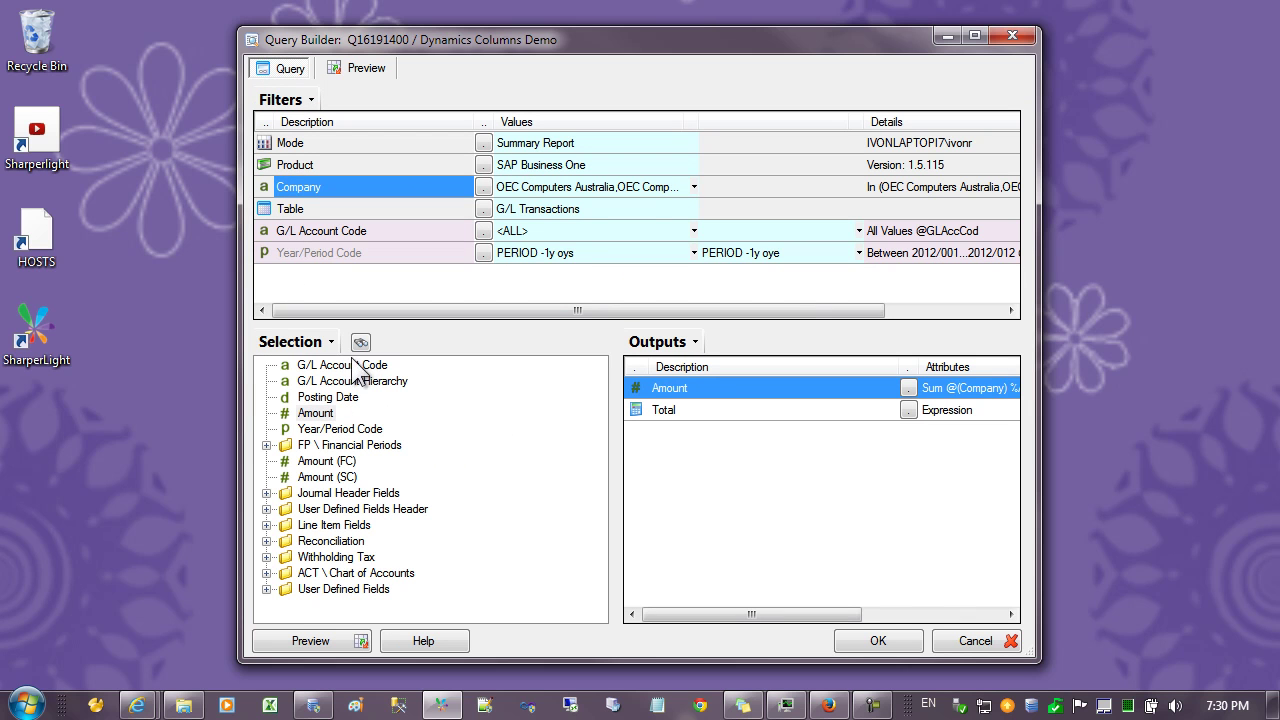
left_click_drag(342, 365, 660, 383)
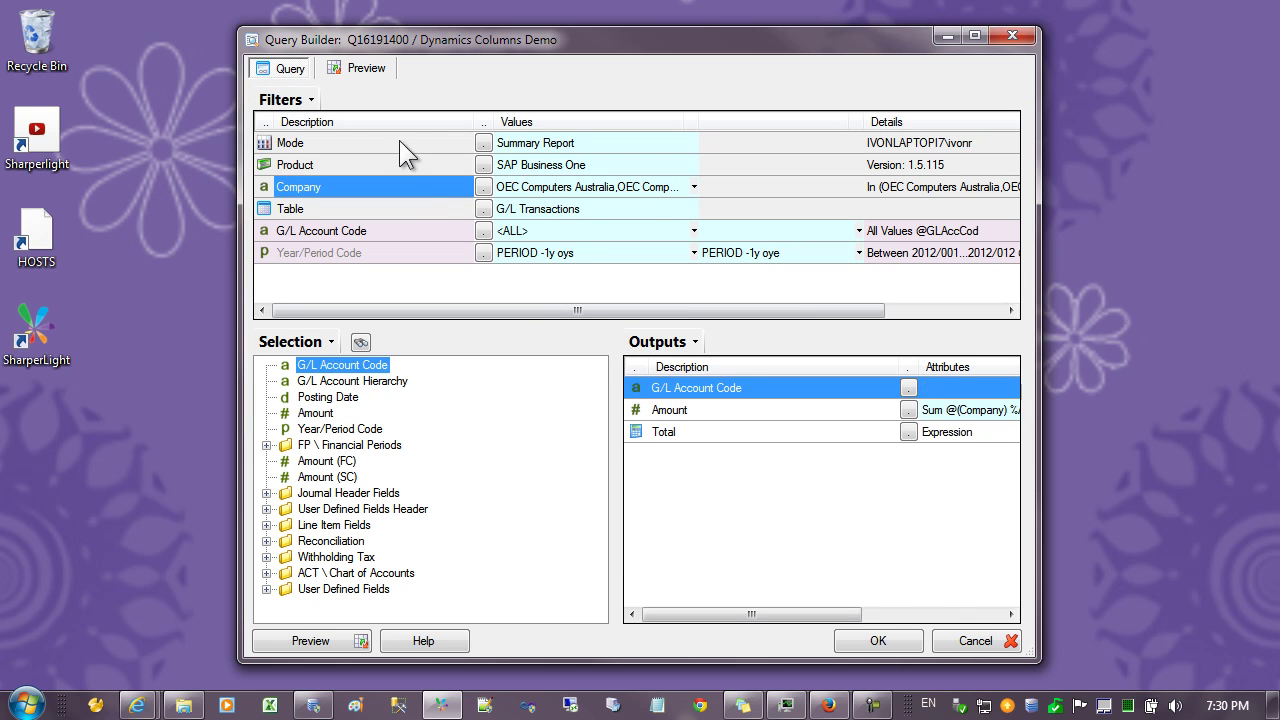
left_click(366, 69)
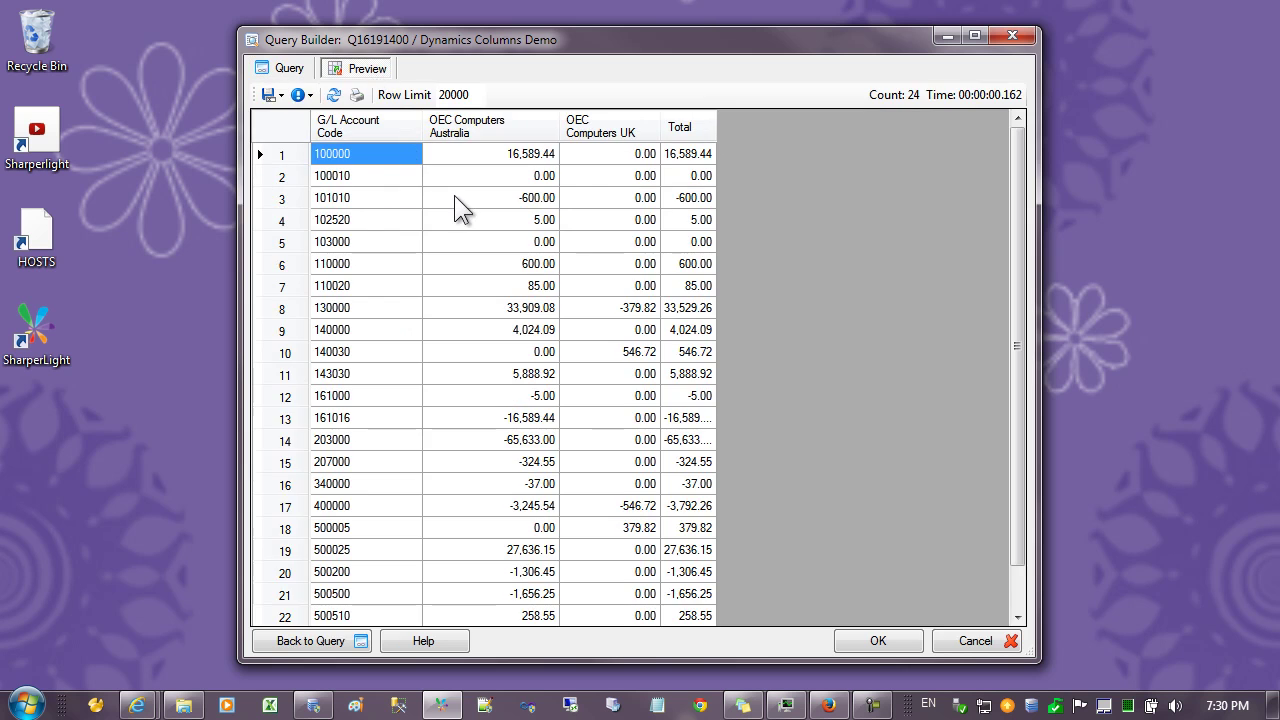
left_click(622, 153)
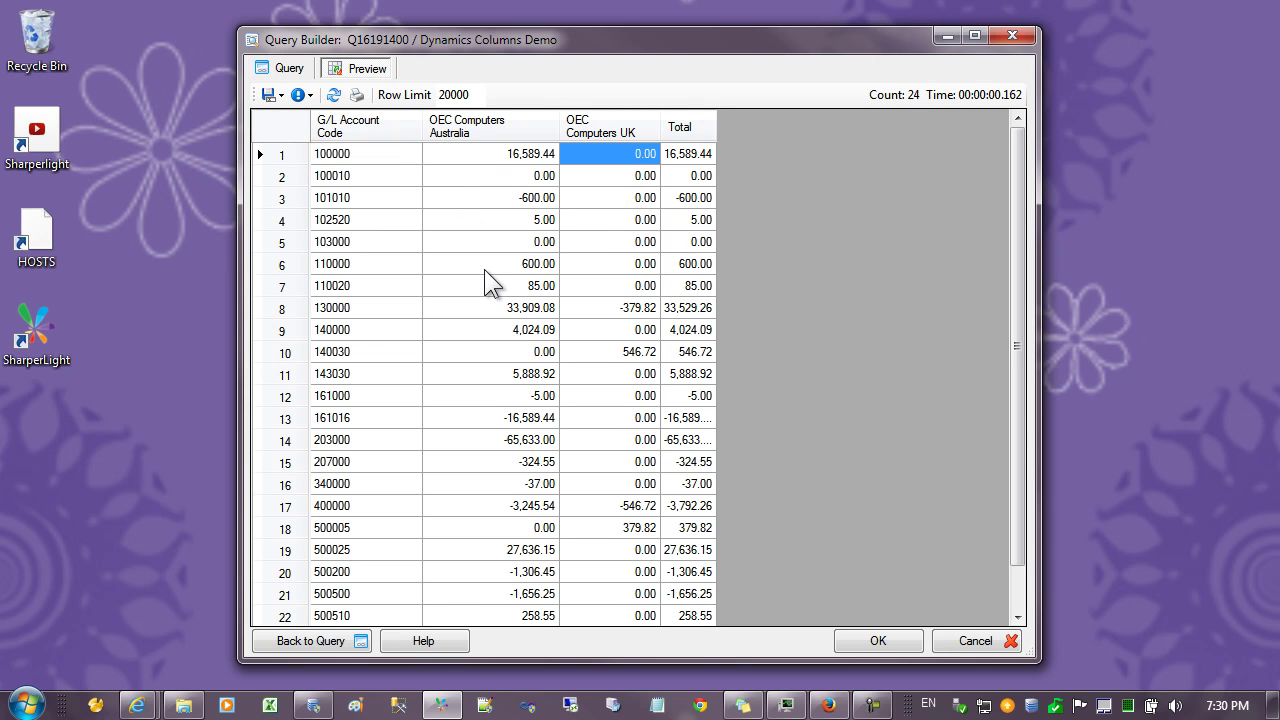